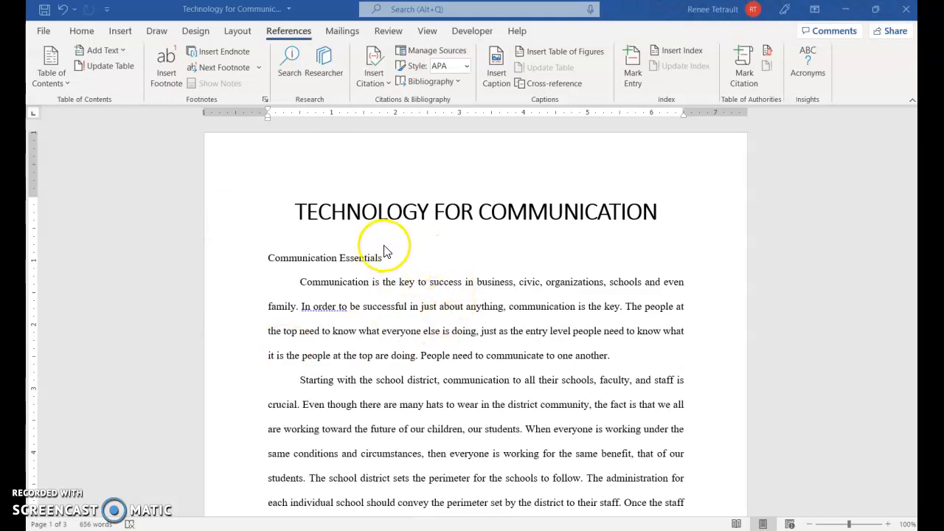
# Format the "Communication Essentials" heading as bold, dark green text at 16 pt
pyautogui.scroll(-1, 404, 254)
pyautogui.click(325, 228)
pyautogui.scroll(-2, 339, 237)
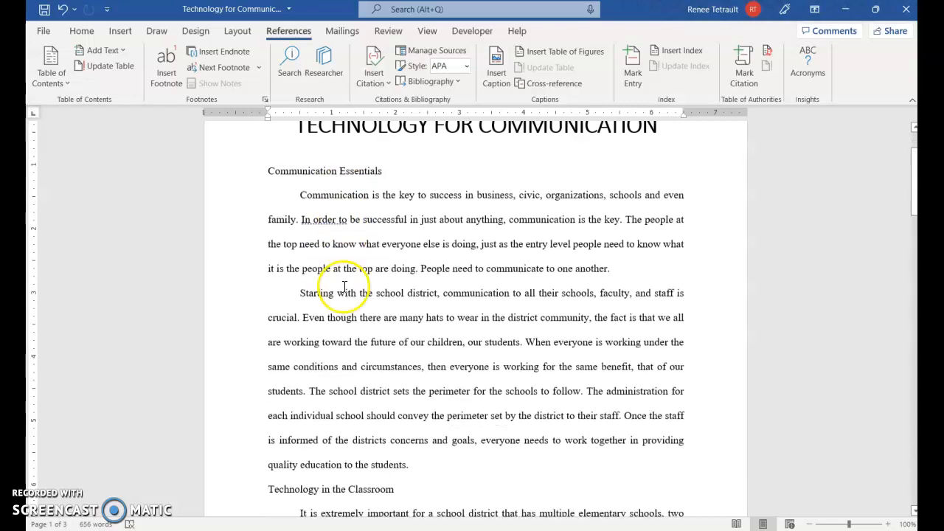
pyautogui.click(92, 36)
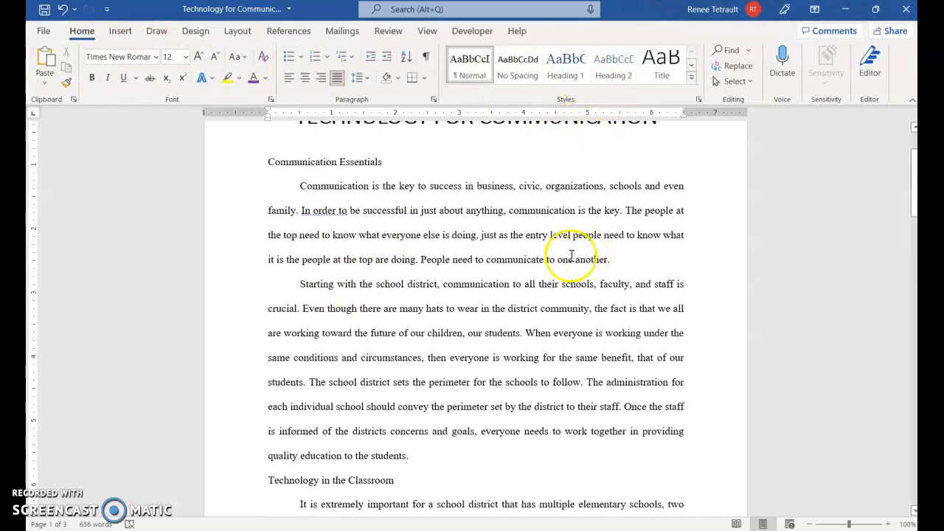
pyautogui.click(243, 171)
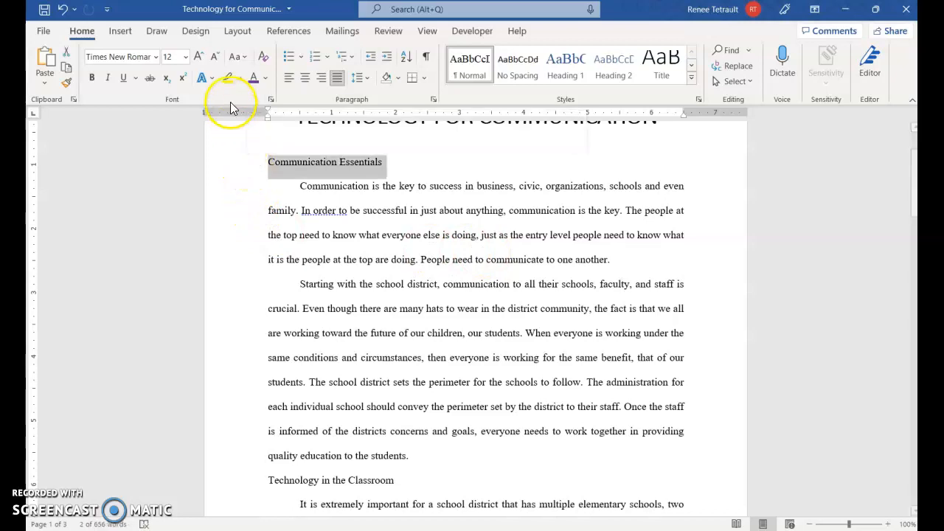
pyautogui.click(198, 57)
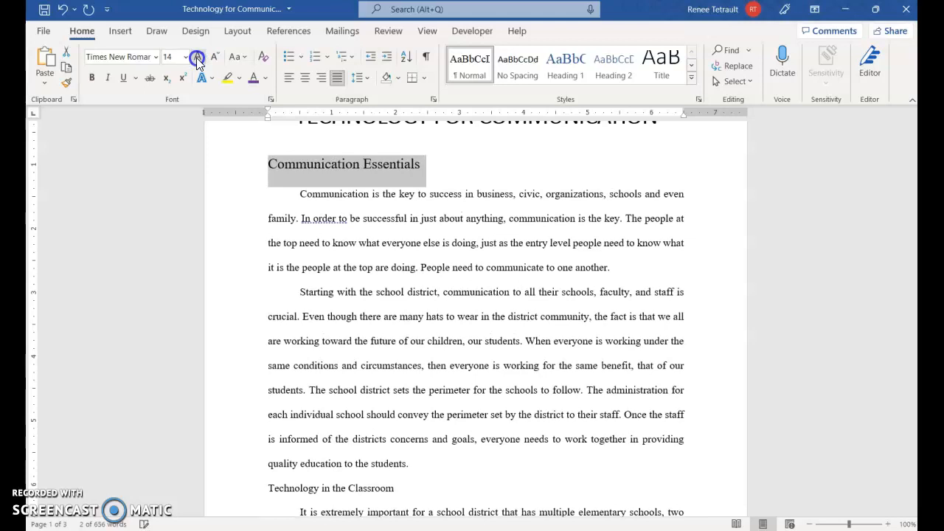
pyautogui.click(266, 78)
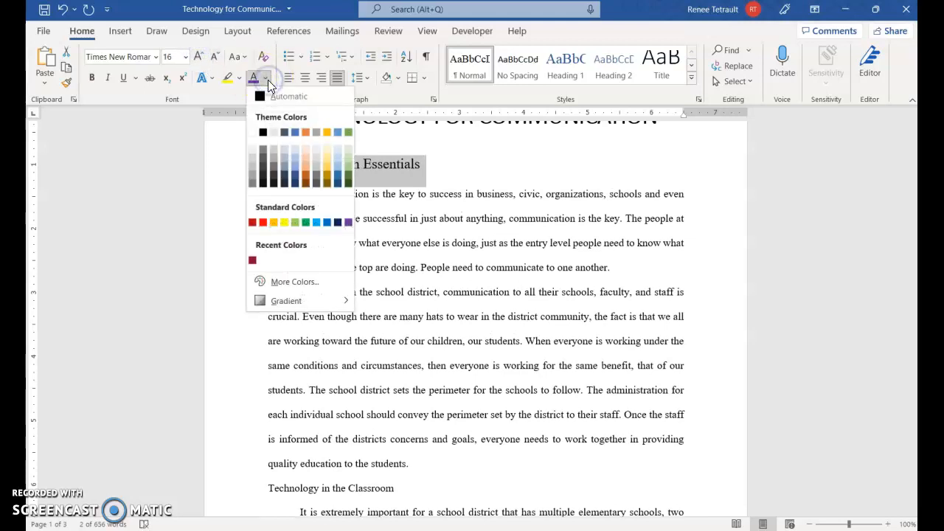
pyautogui.click(349, 181)
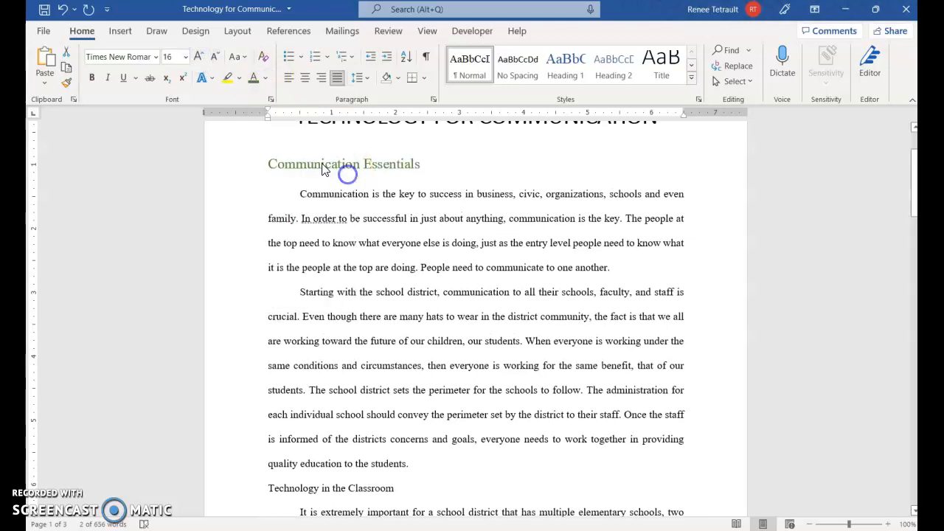
pyautogui.click(95, 81)
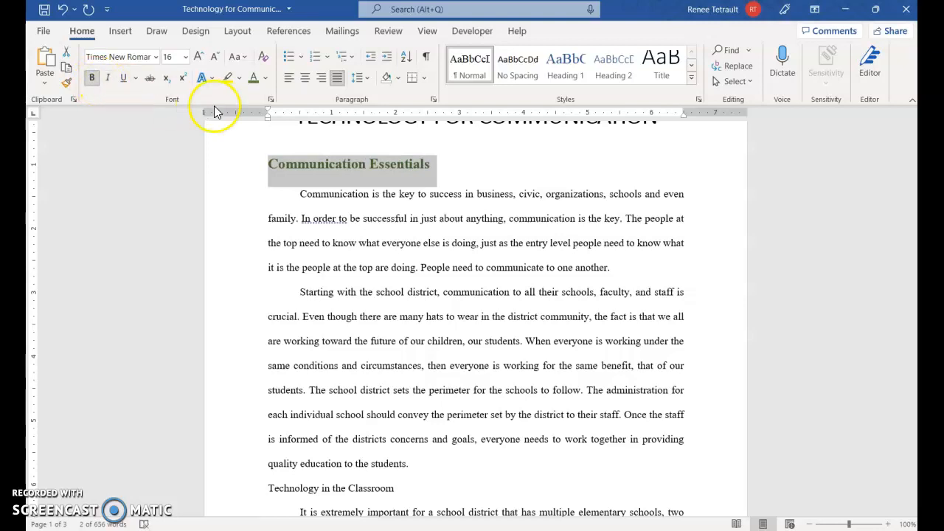
# Add a bottom border to the "Communication Essentials" heading and restyle it as a 3 pt combined thin-and-thick line
pyautogui.click(427, 79)
pyautogui.click(427, 94)
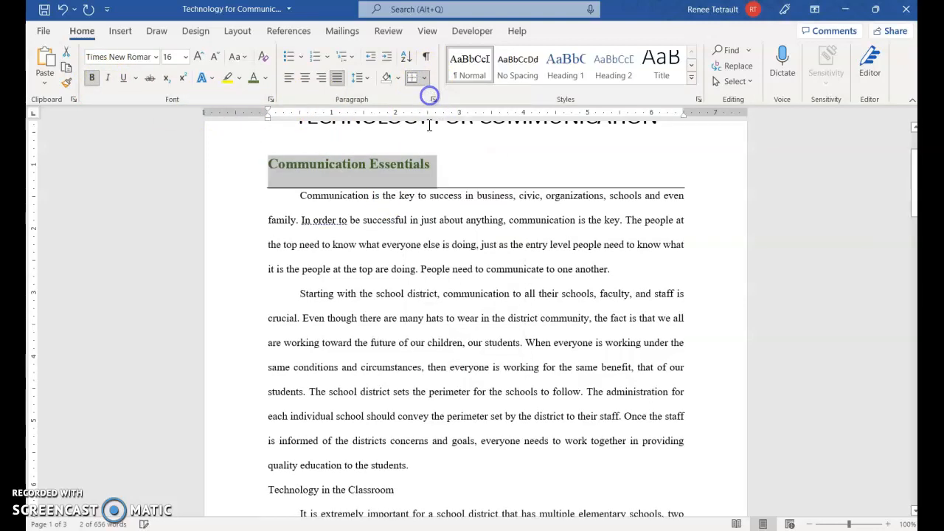
pyautogui.click(424, 78)
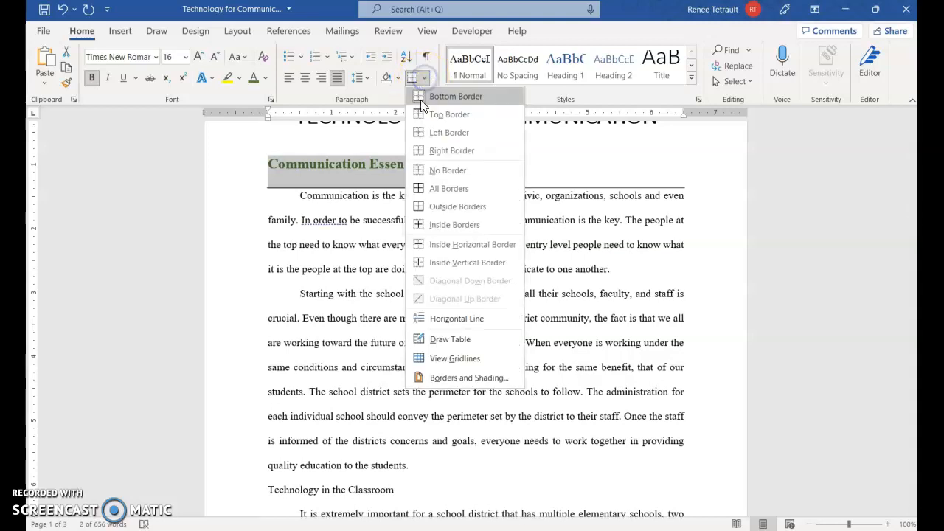
pyautogui.click(453, 378)
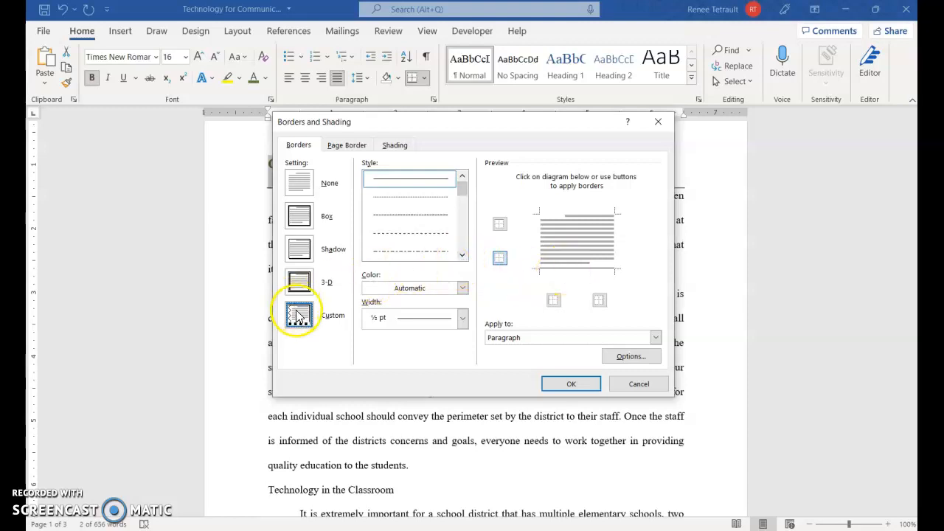
pyautogui.click(462, 255)
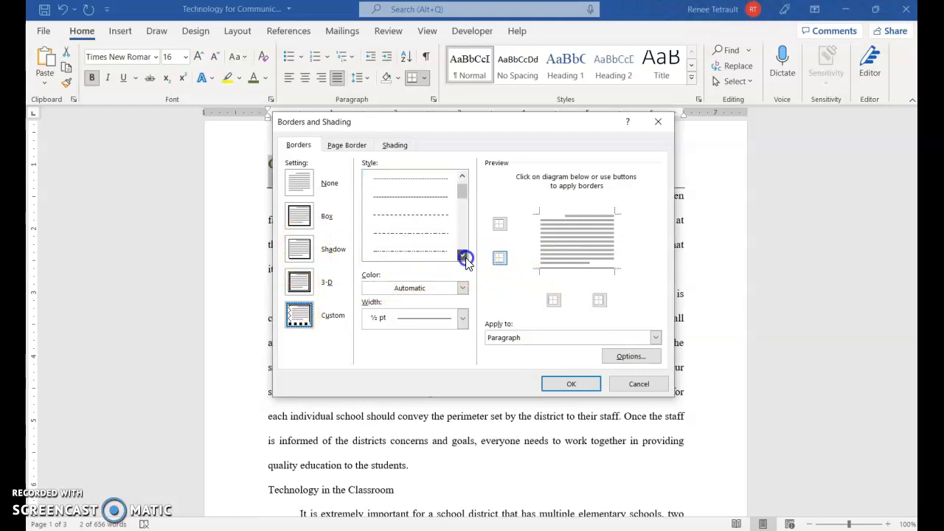
pyautogui.click(462, 256)
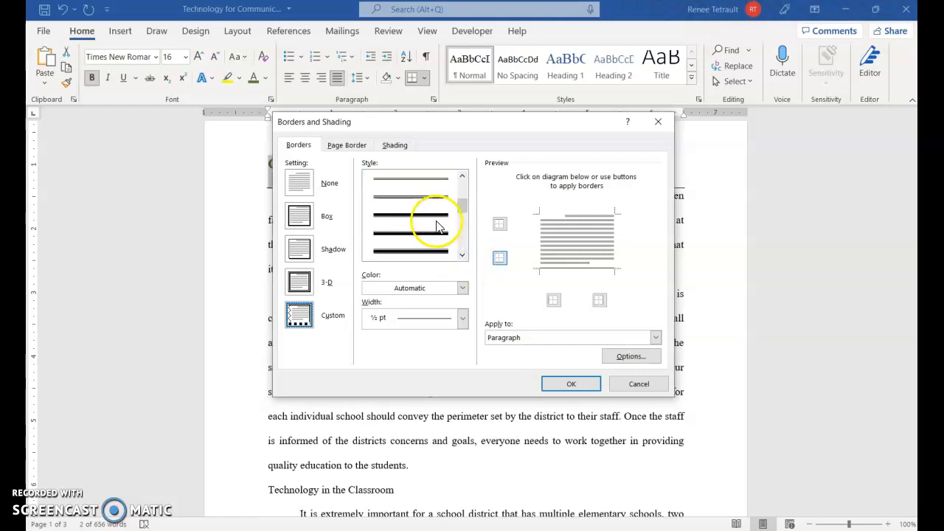
pyautogui.click(440, 216)
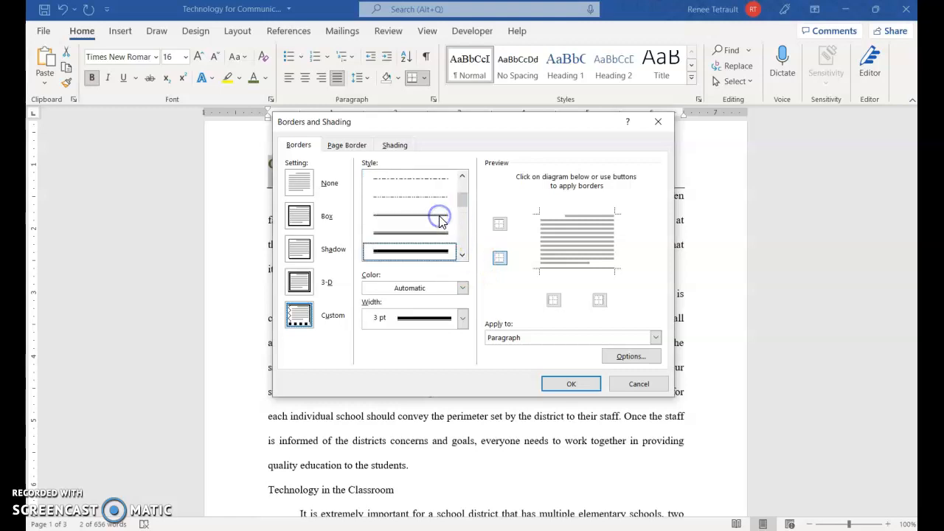
pyautogui.click(576, 267)
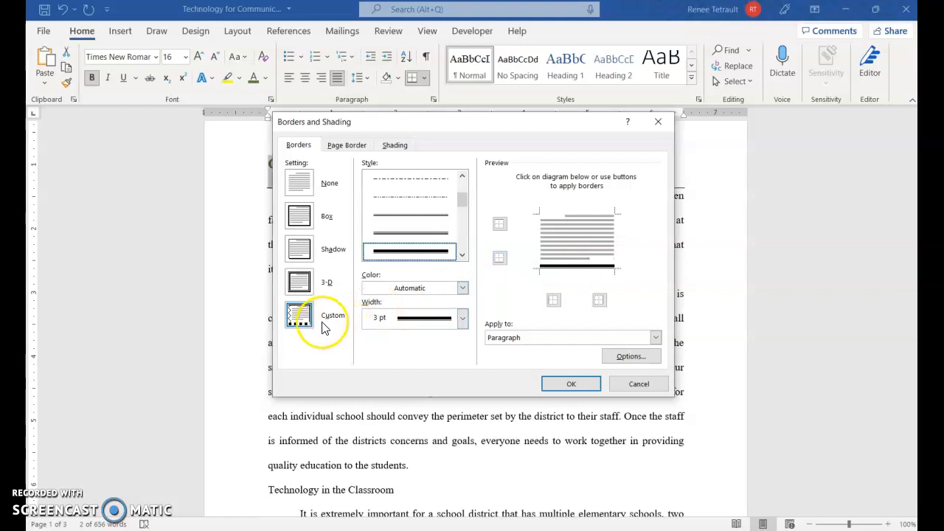
# Change the heading's border to a Box with the thin-thick-thin line style, dark blue color and 4 ½ pt width
pyautogui.click(299, 218)
pyautogui.click(461, 254)
pyautogui.click(462, 255)
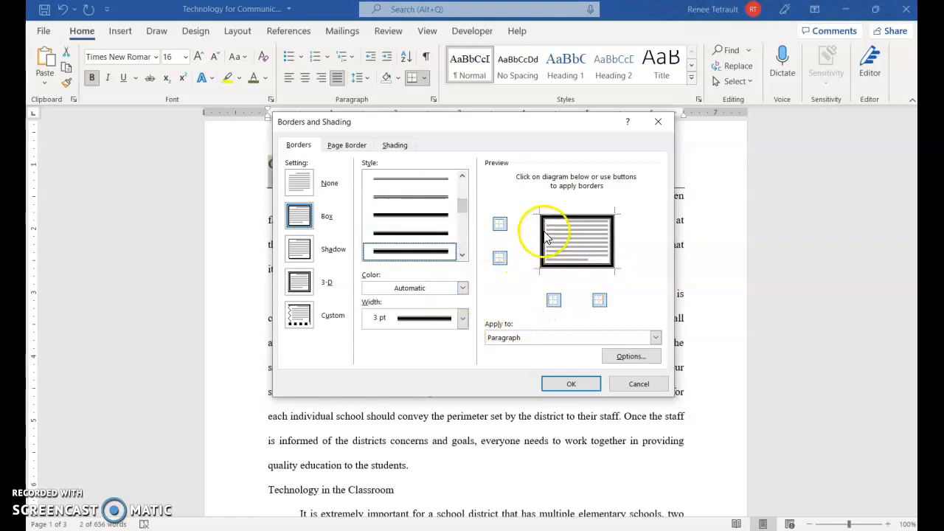
pyautogui.click(462, 289)
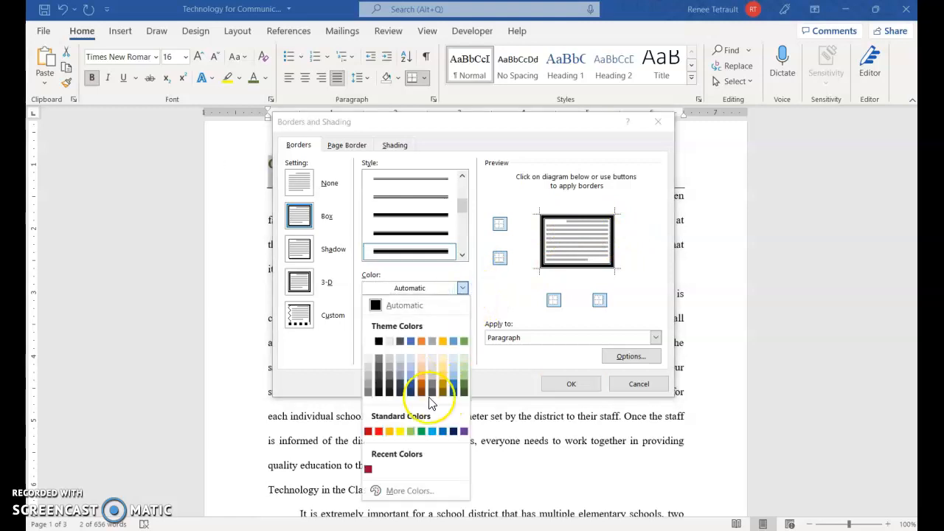
pyautogui.click(411, 383)
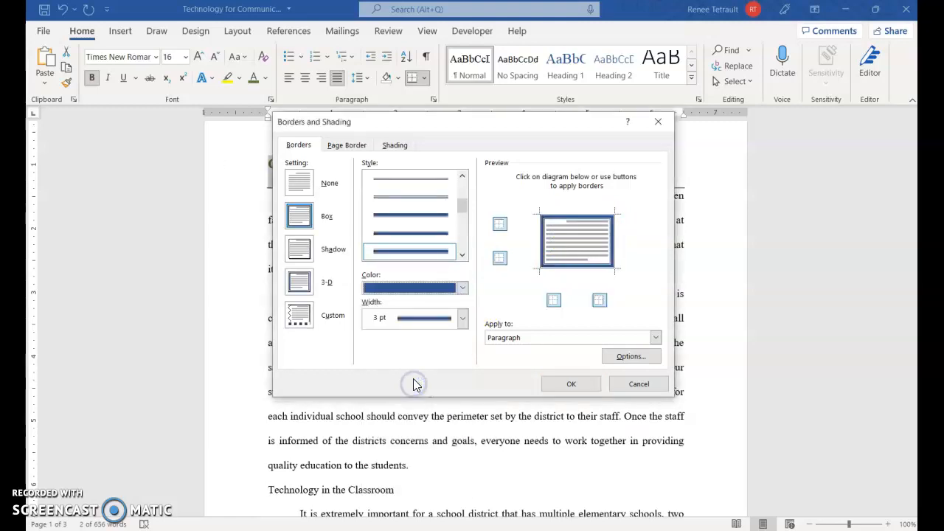
pyautogui.click(462, 319)
pyautogui.click(430, 391)
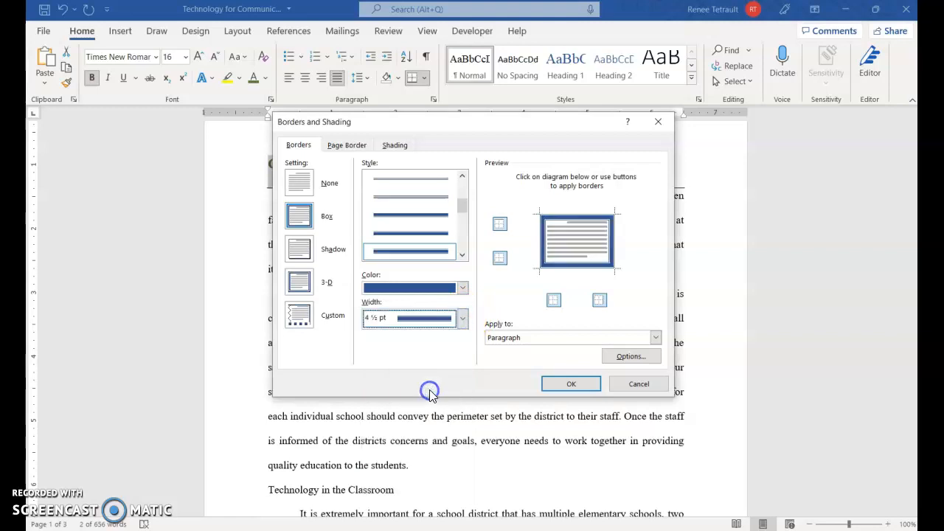
# Remove the left, right and top edges from the box border and apply only the bottom edge to the heading paragraph
pyautogui.click(539, 249)
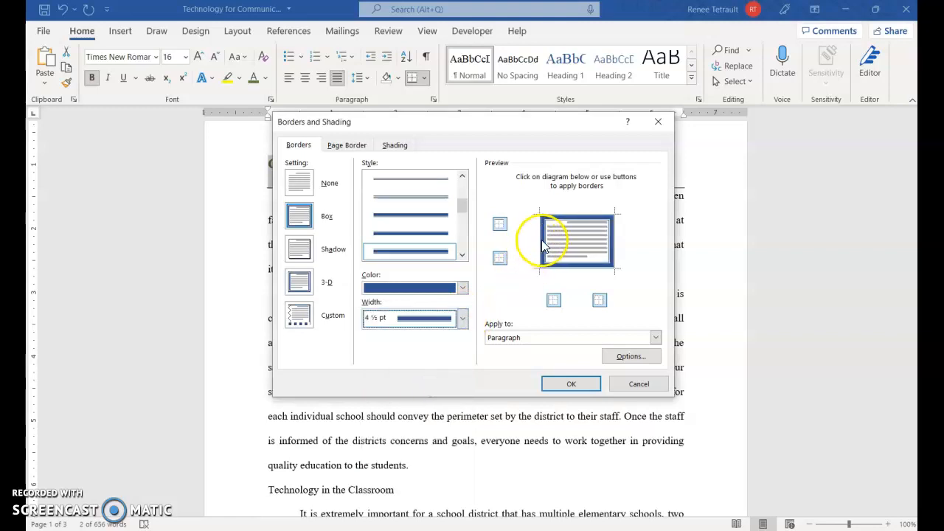
pyautogui.click(612, 239)
pyautogui.click(575, 218)
pyautogui.click(500, 227)
pyautogui.click(553, 300)
pyautogui.click(500, 225)
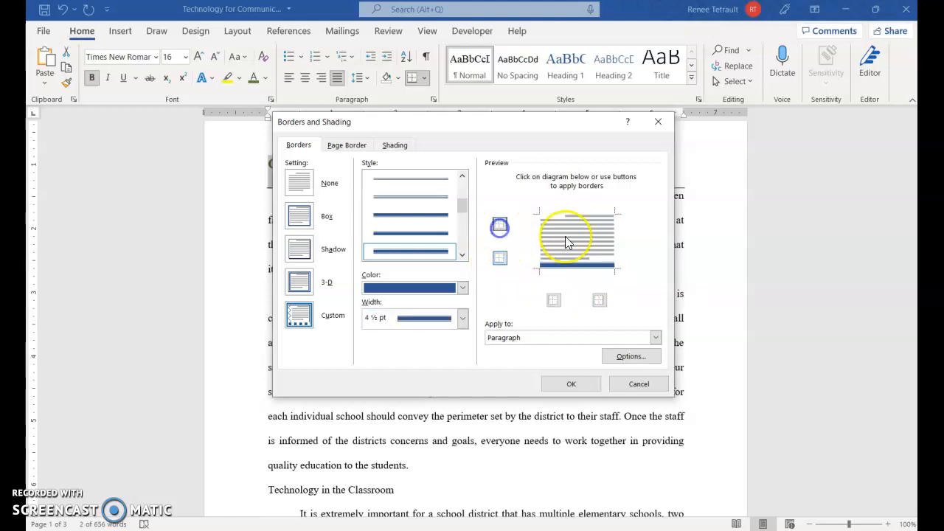
pyautogui.click(565, 385)
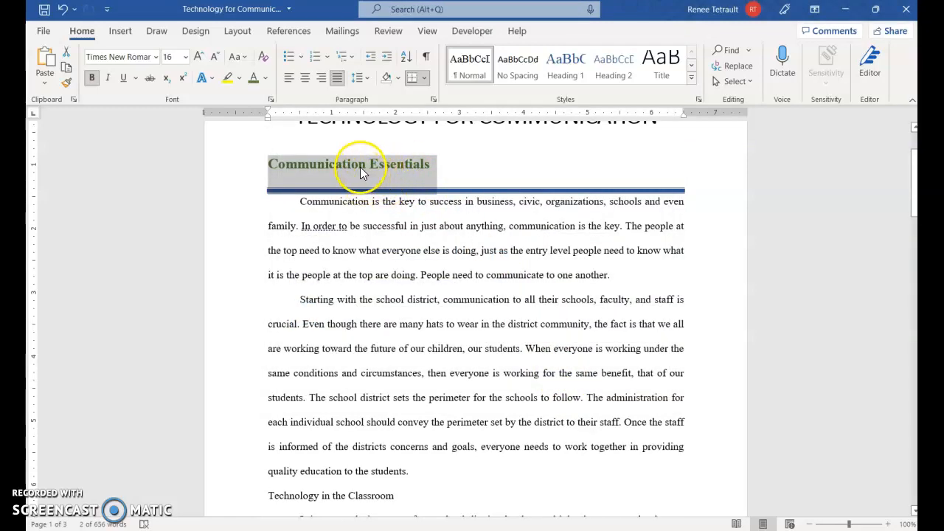
# Set the "Communication Essentials" heading's spacing after to 0 pt and its line spacing to Single
pyautogui.click(238, 31)
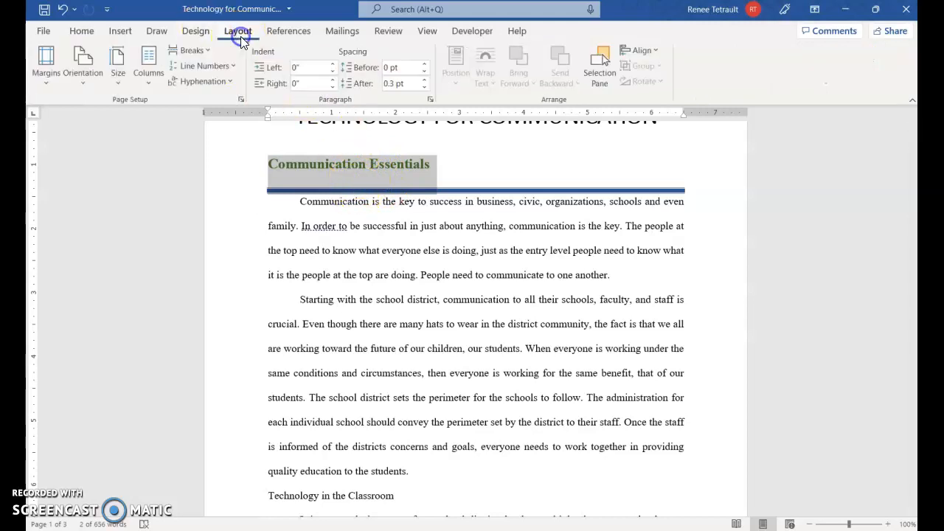
pyautogui.click(426, 88)
pyautogui.click(426, 88)
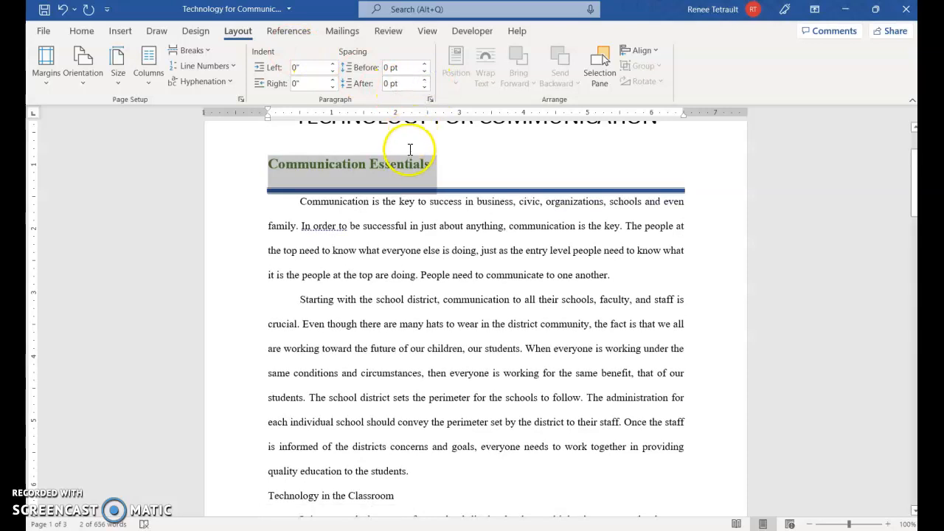
pyautogui.click(433, 99)
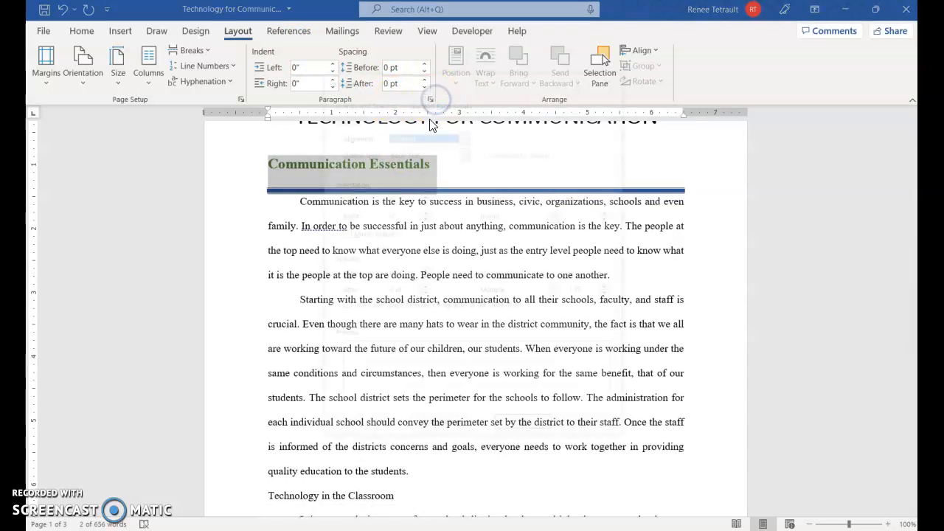
pyautogui.click(557, 292)
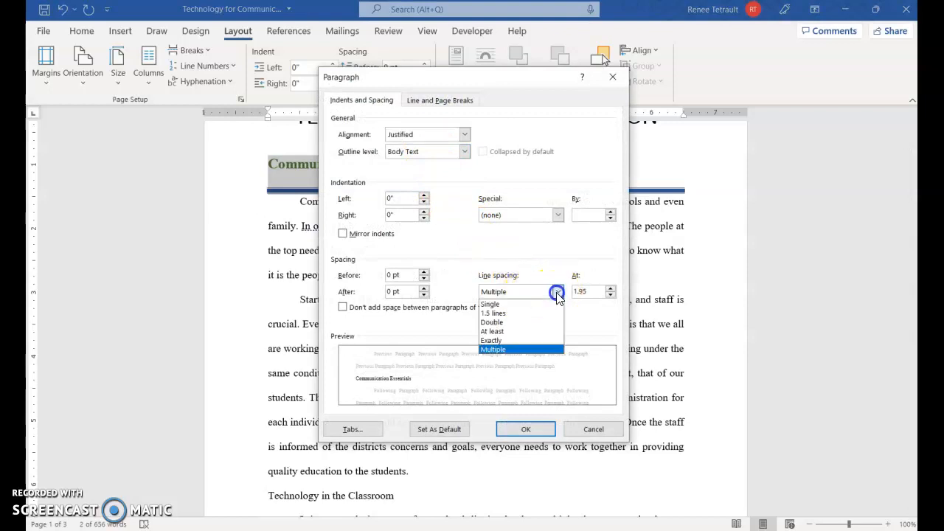
pyautogui.click(501, 304)
pyautogui.click(526, 429)
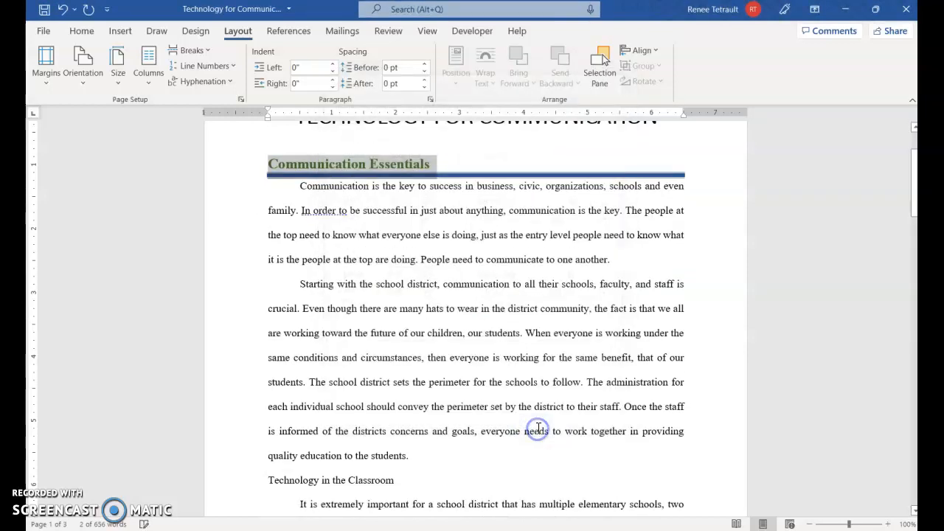
pyautogui.click(400, 297)
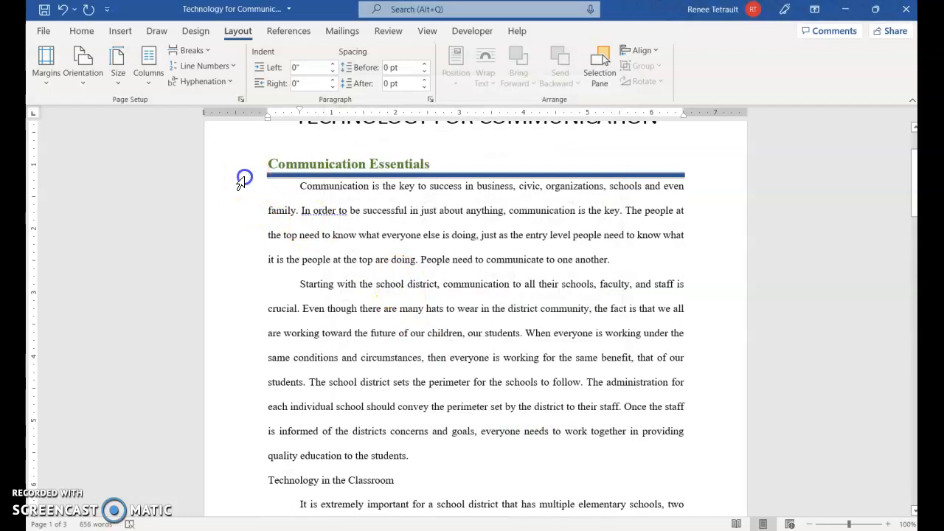
# Copy the "Communication Essentials" heading's formatting with Format Painter, locked on for repeated use, and apply it to "Technology in the Classroom"
pyautogui.click(243, 178)
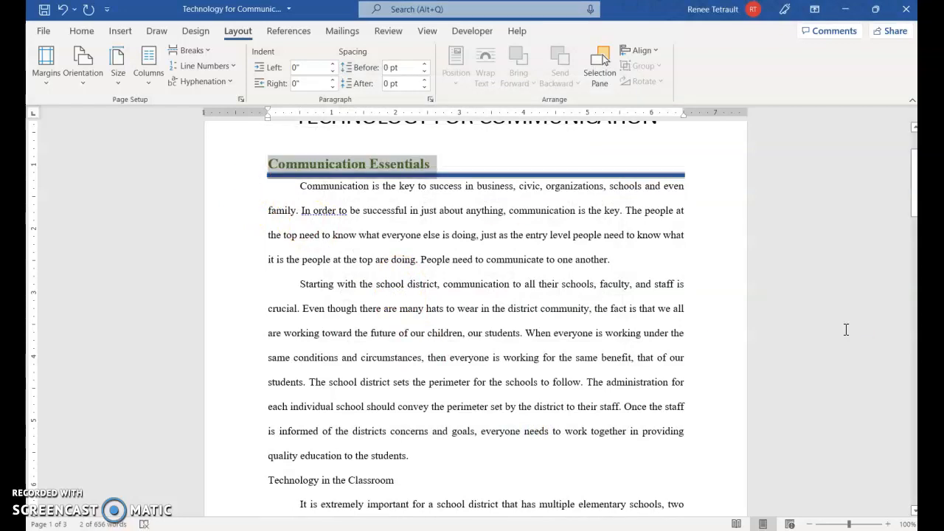
pyautogui.click(81, 30)
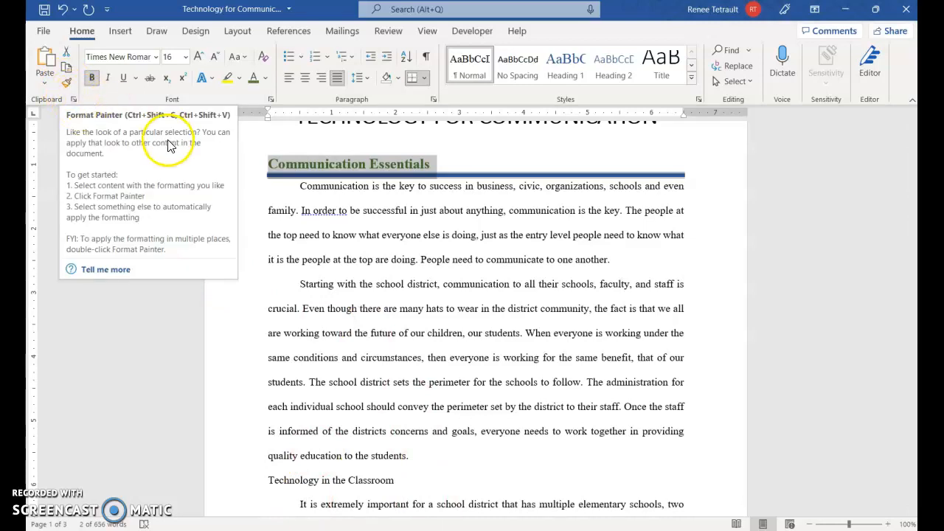
pyautogui.click(66, 82)
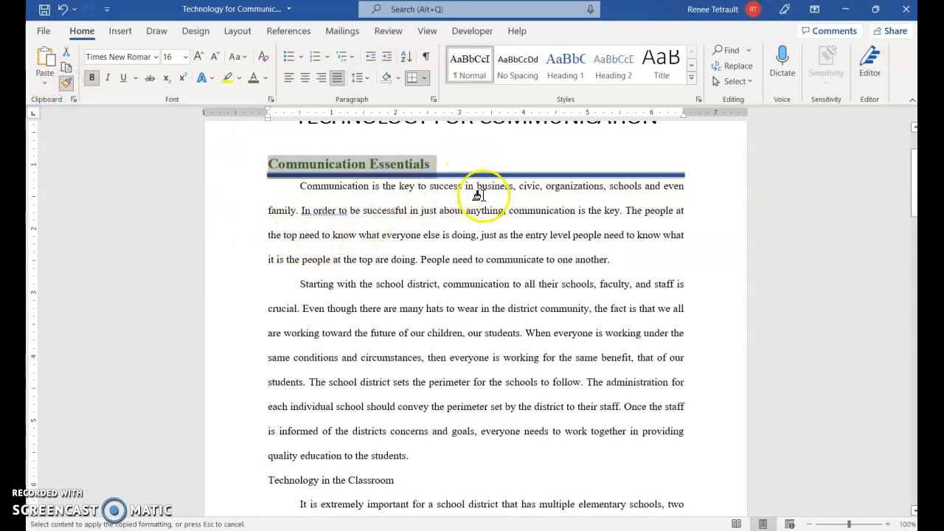
pyautogui.scroll(-2, 427, 284)
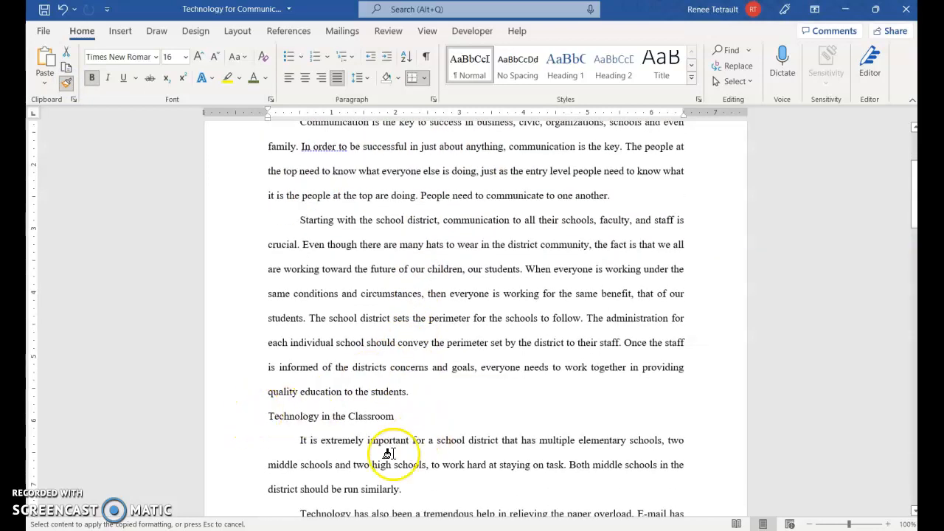
pyautogui.click(240, 417)
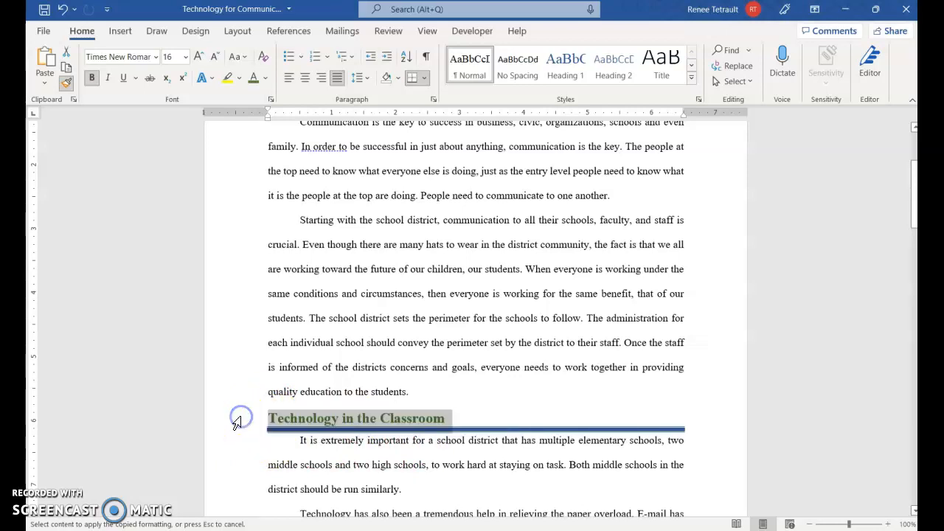
# Apply the copied heading formatting to "Technology in the Workplace" and "Technology is Universal." on page 2
pyautogui.scroll(3, 398, 325)
pyautogui.scroll(-6, 381, 286)
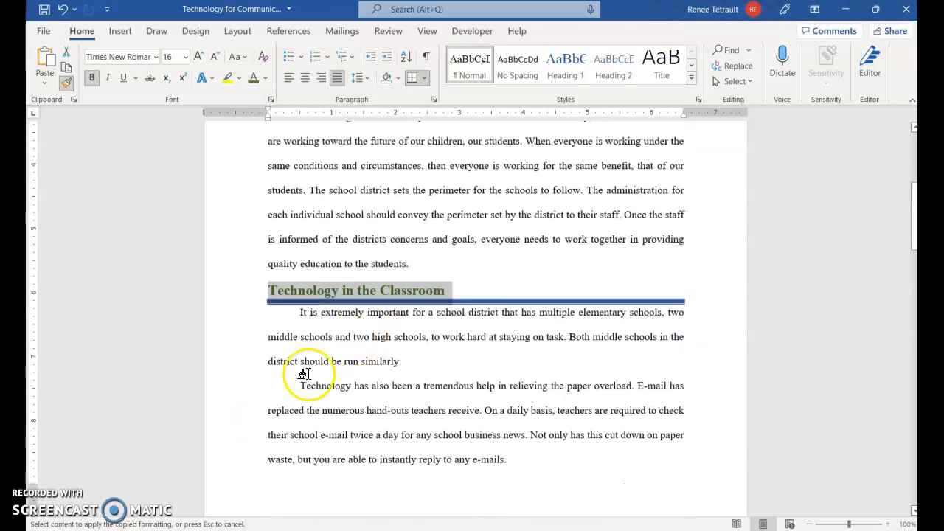
pyautogui.scroll(-3, 277, 388)
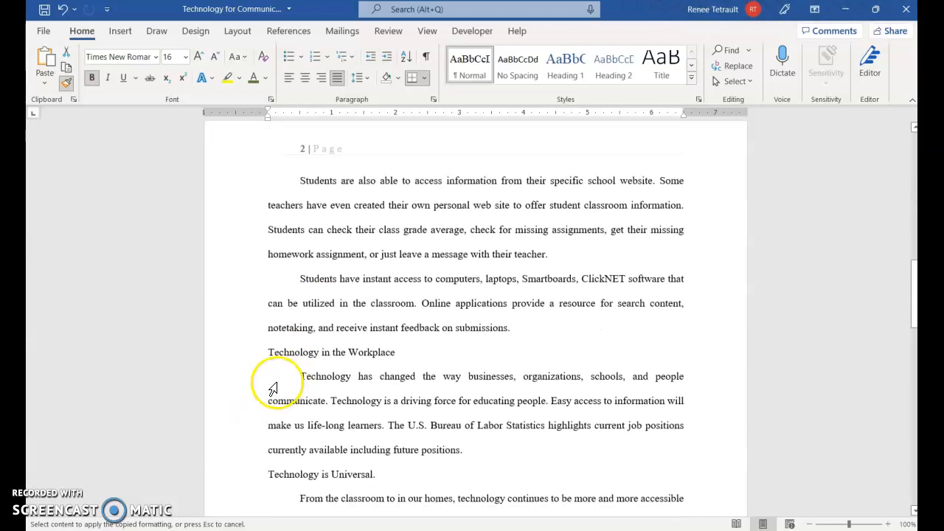
pyautogui.click(238, 359)
pyautogui.scroll(-1, 310, 450)
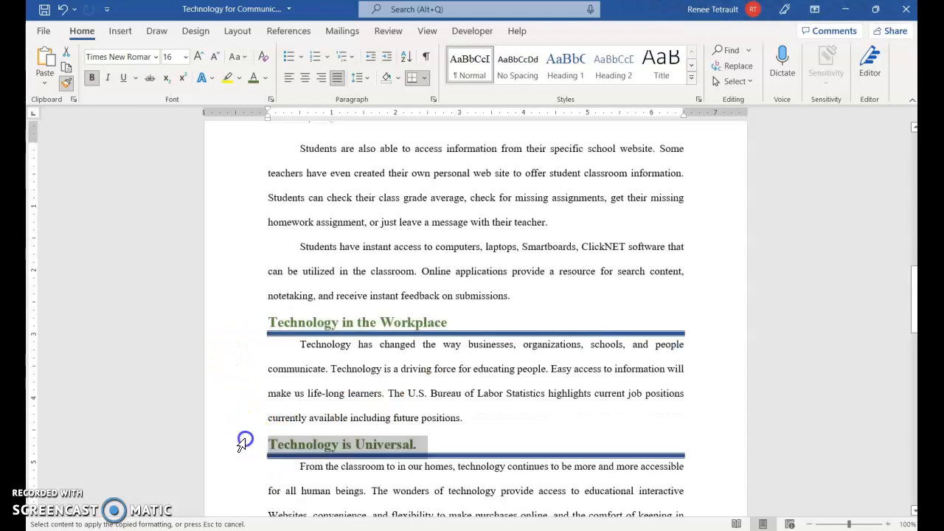
# Apply the copied heading formatting to "Entertainment side of technology includes:" and "Modern technology continues to improve."
pyautogui.click(244, 443)
pyautogui.scroll(-4, 433, 417)
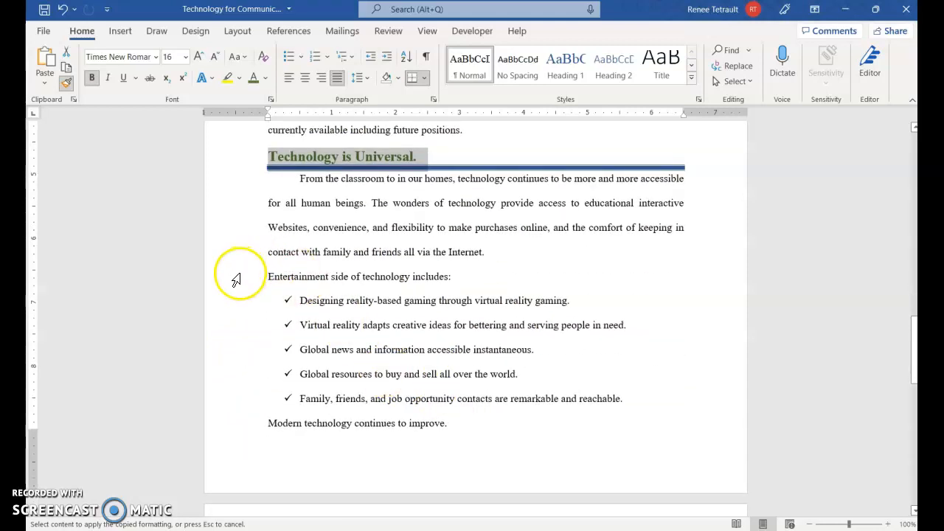
pyautogui.click(237, 279)
pyautogui.click(238, 427)
pyautogui.scroll(-3, 380, 406)
pyautogui.scroll(-3, 391, 395)
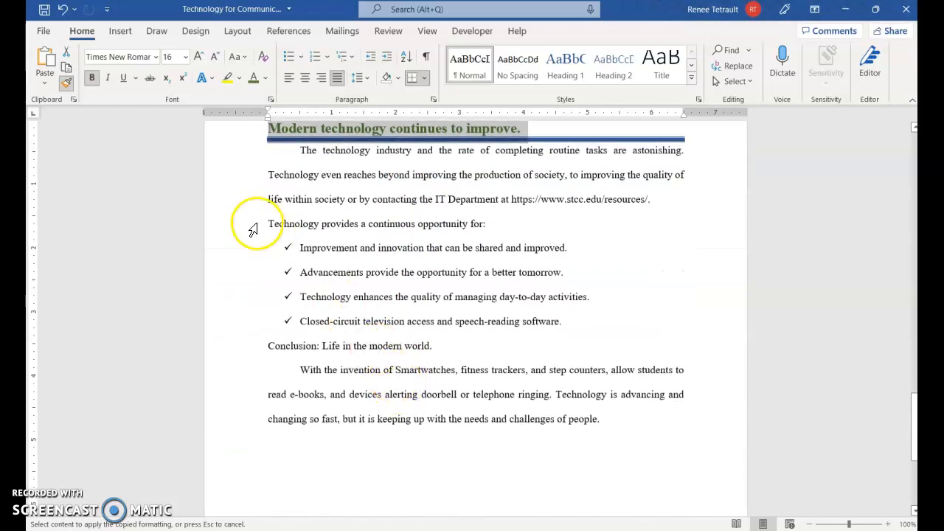
# Apply the copied formatting to "Technology provides a continuous opportunity for:" and "Conclusion: Life in the modern world.", and turn off Format Painter
pyautogui.click(253, 225)
pyautogui.click(244, 348)
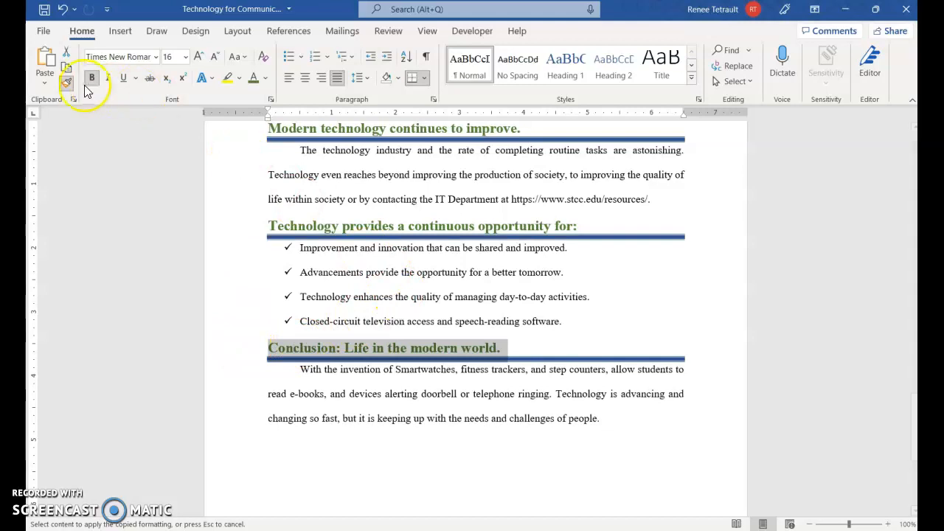
pyautogui.click(64, 89)
pyautogui.click(664, 415)
pyautogui.scroll(3, 622, 410)
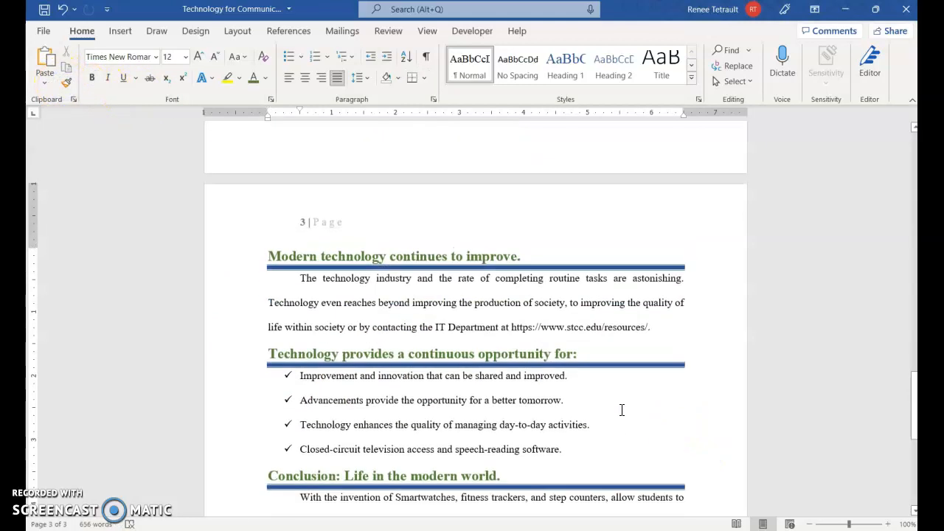
pyautogui.scroll(15, 622, 410)
pyautogui.scroll(15, 622, 410)
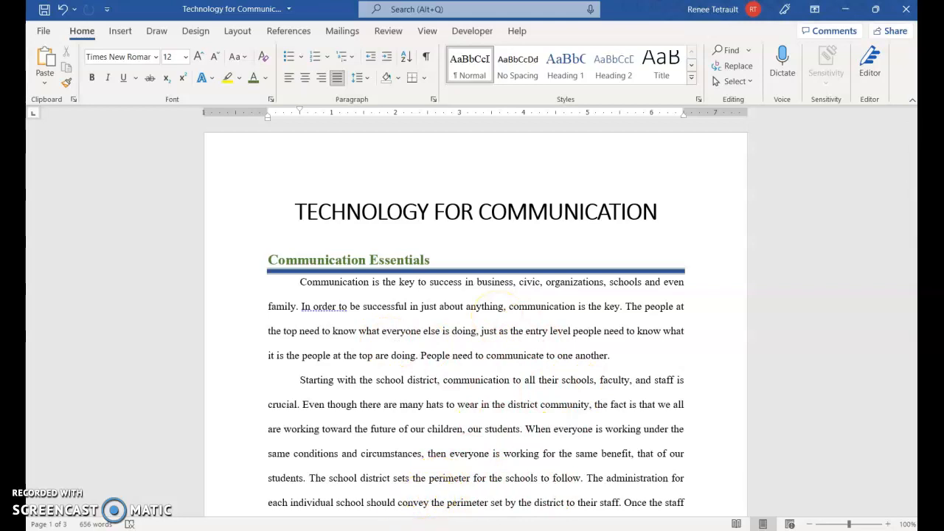
# Switch to the open "Week 5 M3" document with the Electronics Sales Representatives table and place the cursor in its February column
pyautogui.click(714, 529)
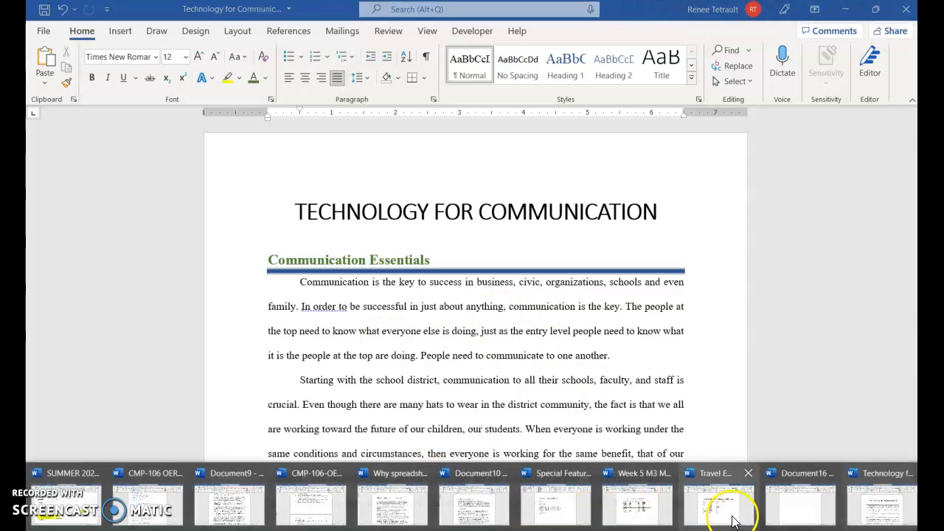
pyautogui.click(639, 504)
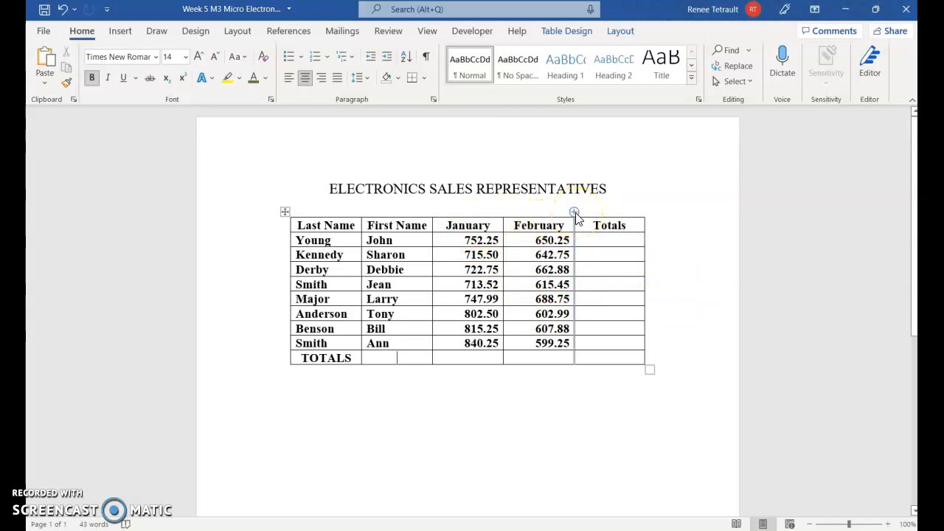
pyautogui.click(550, 238)
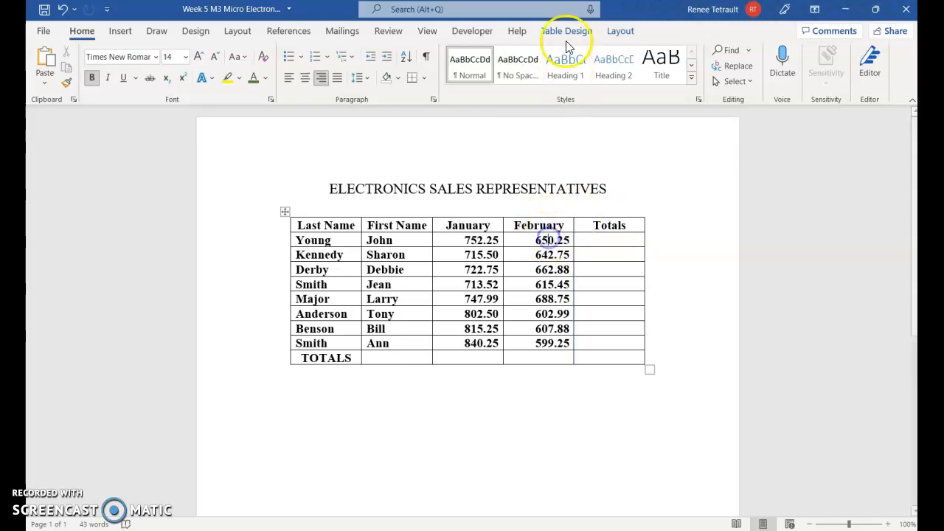
pyautogui.click(542, 188)
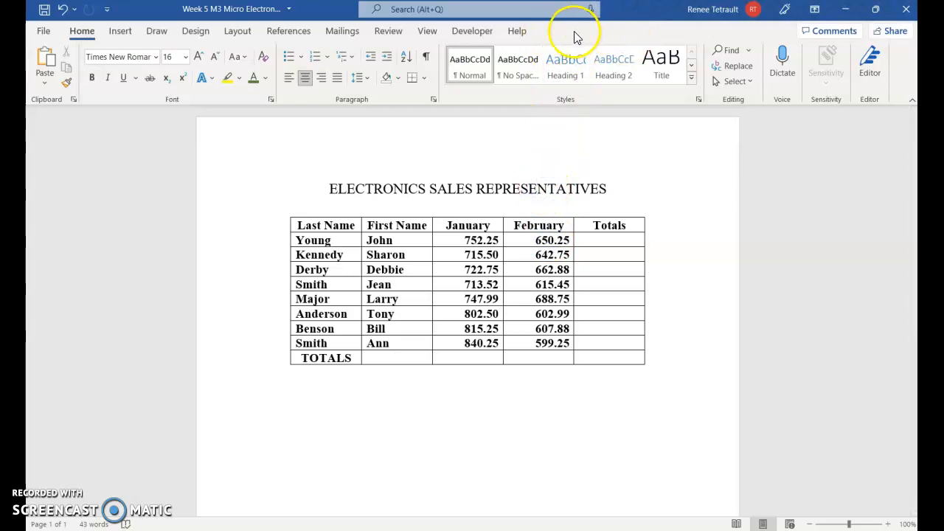
pyautogui.click(544, 231)
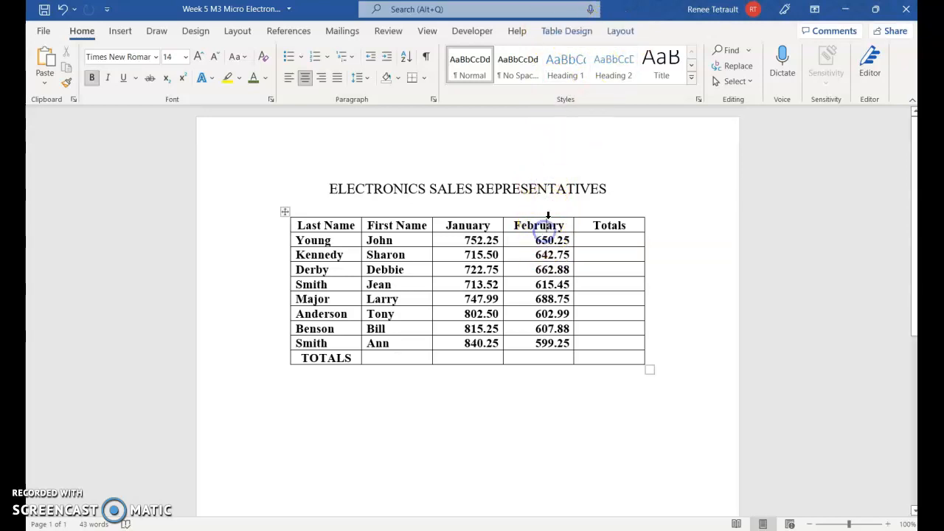
# Insert a new column between the February and Totals columns of the table
pyautogui.click(619, 31)
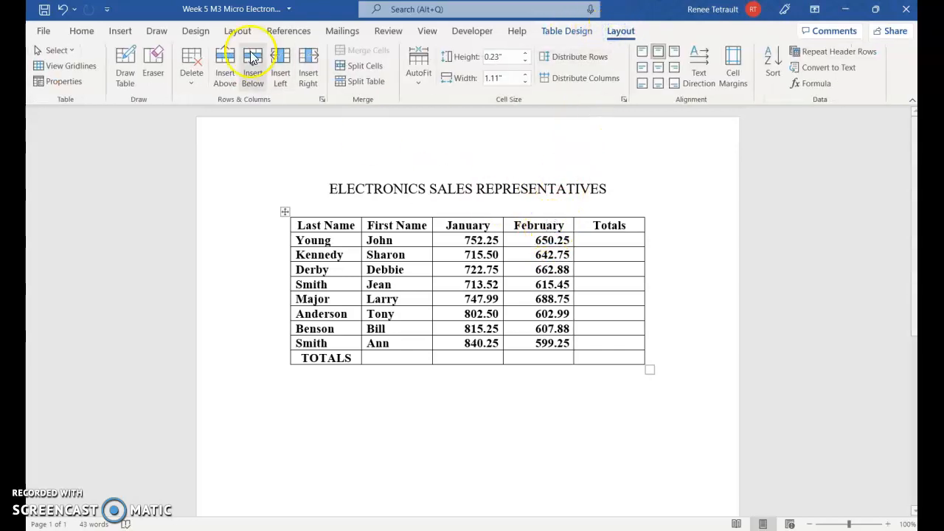
pyautogui.click(608, 228)
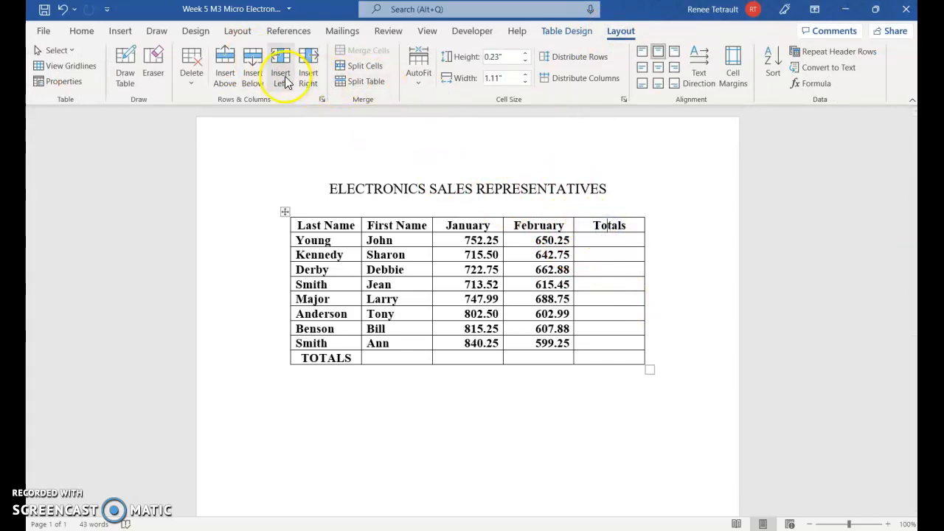
pyautogui.moveTo(574, 214)
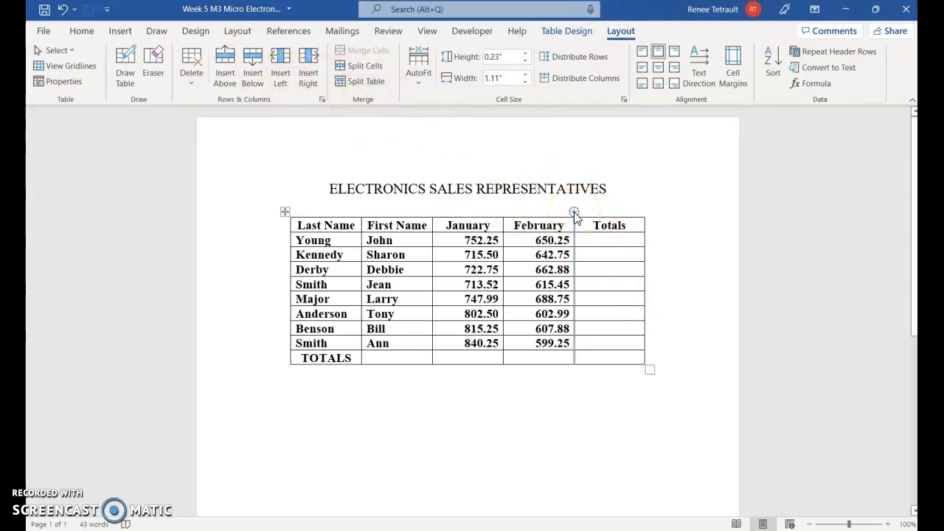
pyautogui.click(574, 214)
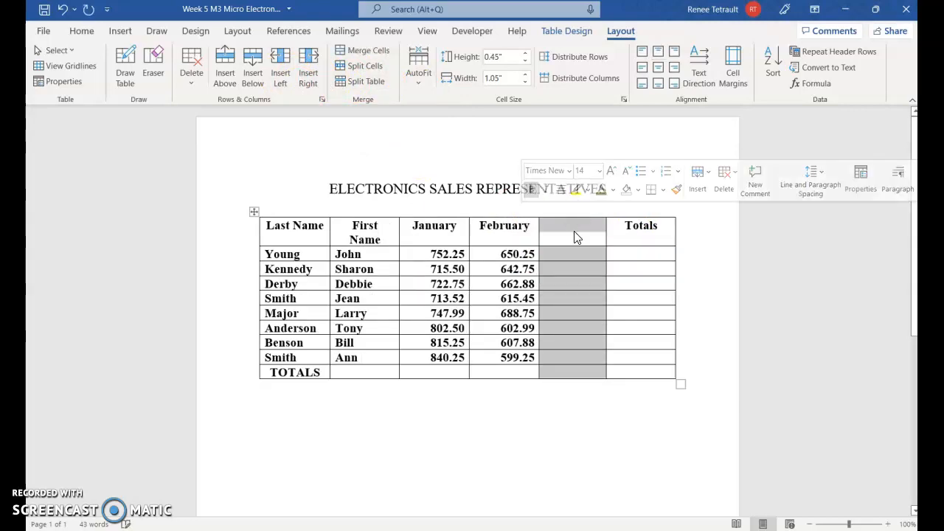
# Title the new column March and fill its rows with 610.25, 622.35, 642.41, 701.25, 712.63, 750.25, 777.45 and 690.52
pyautogui.click(574, 230)
pyautogui.write('Mar')
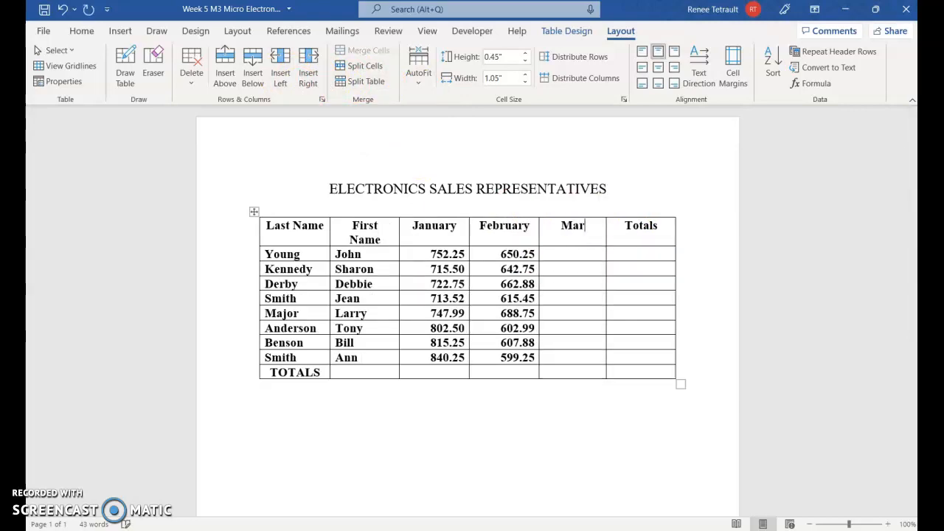
pyautogui.write('ch')
pyautogui.click(570, 260)
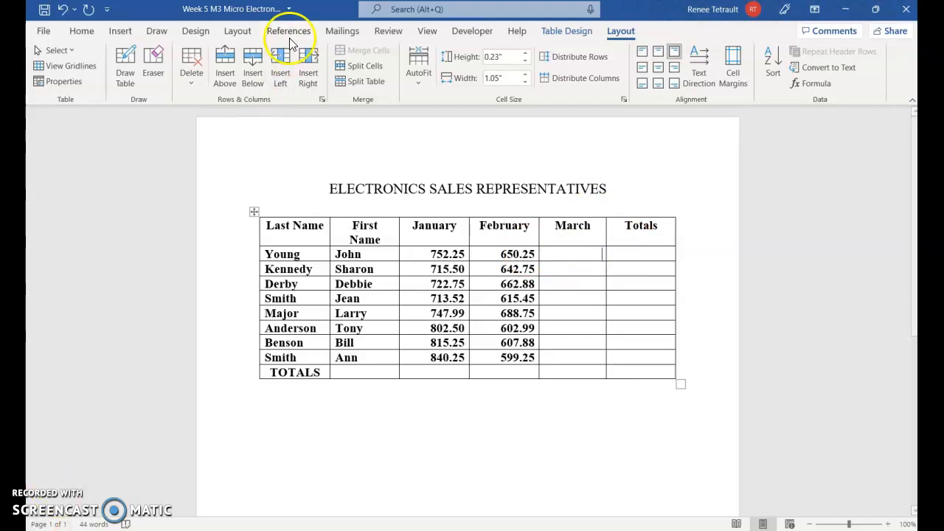
pyautogui.write('610.25 622.35 642.41 701.25 712.63 750.25 777.45 690.52')
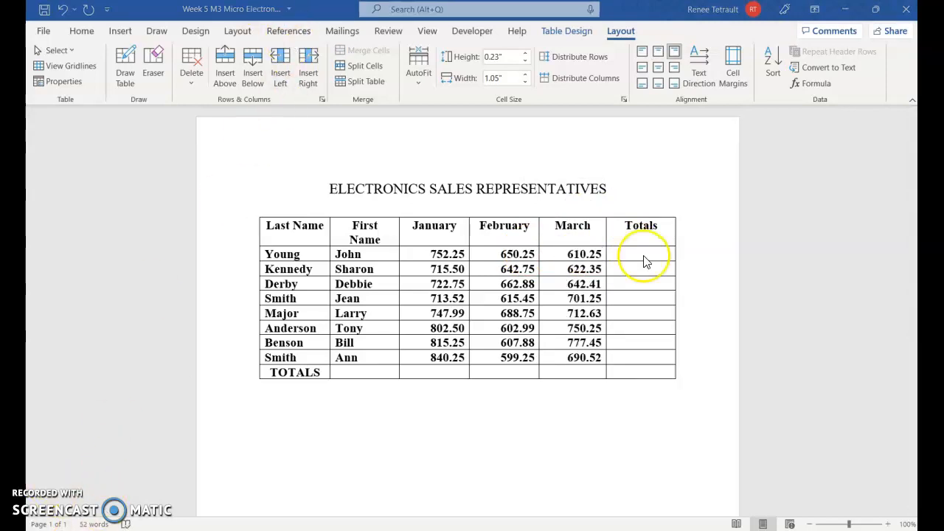
# Insert the formula =SUM(LEFT) with number format $#,##0.00;($#,##0.00) in the first representative's Totals cell
pyautogui.click(602, 253)
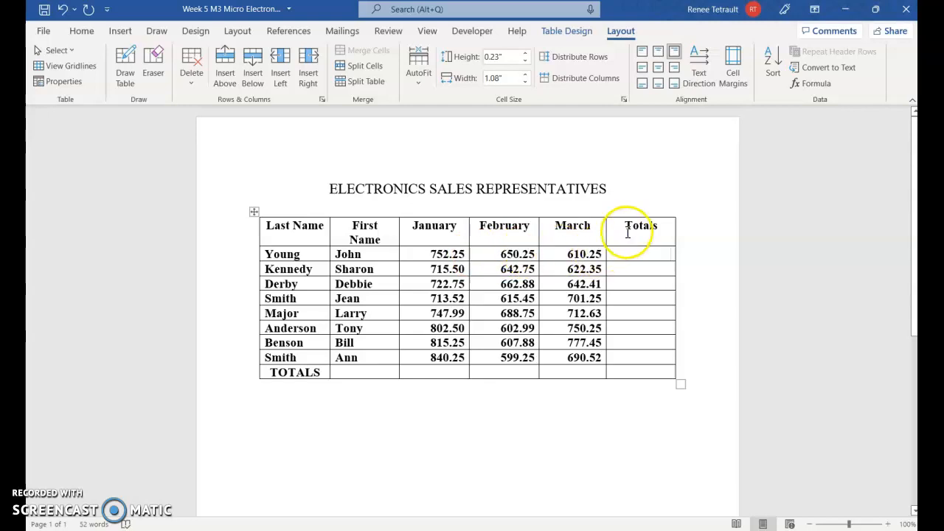
pyautogui.click(818, 84)
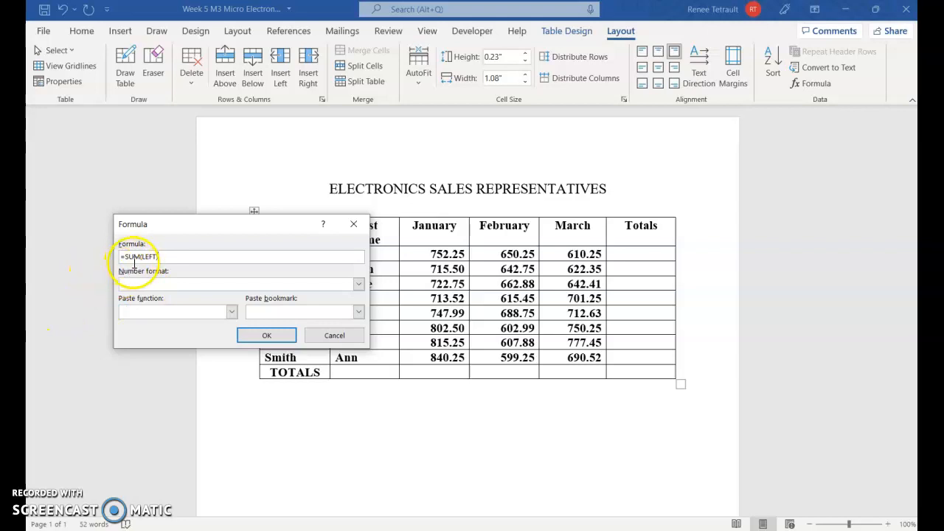
pyautogui.moveTo(222, 225); pyautogui.dragTo(606, 297)
pyautogui.click(741, 356)
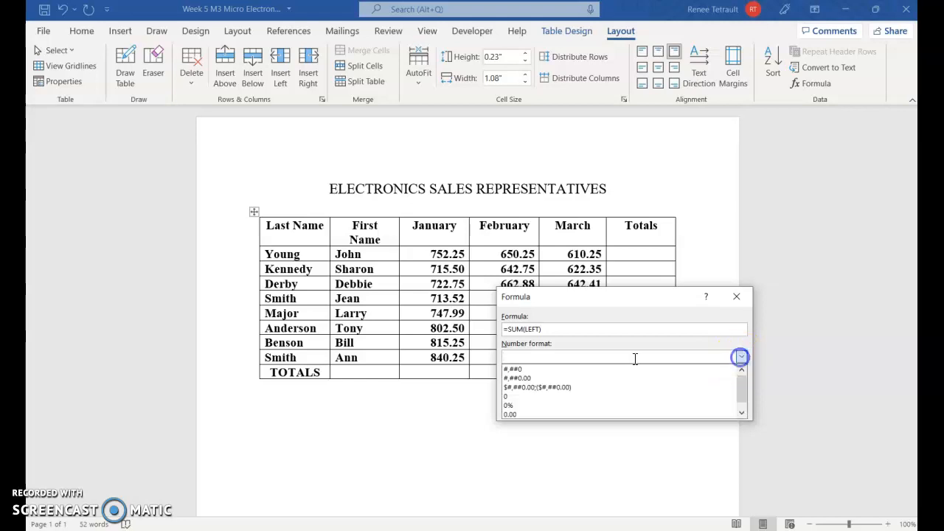
pyautogui.click(525, 390)
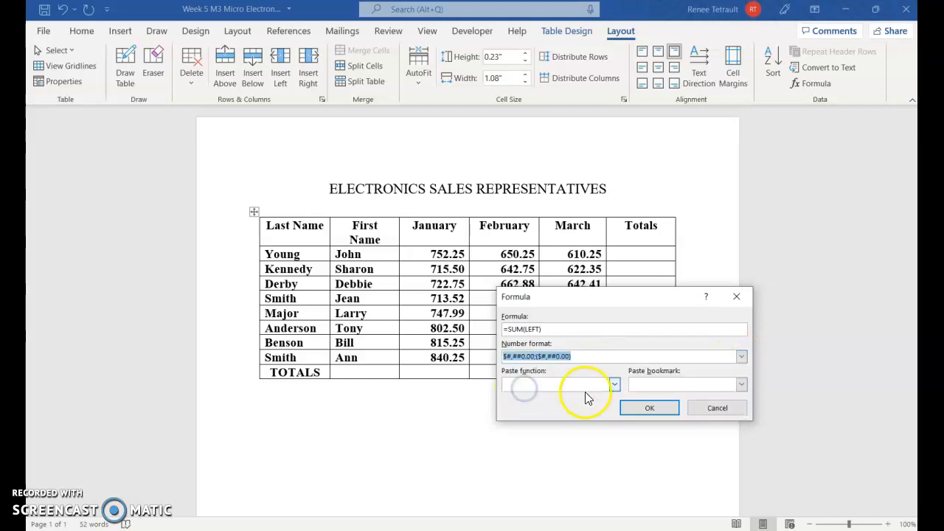
pyautogui.click(649, 415)
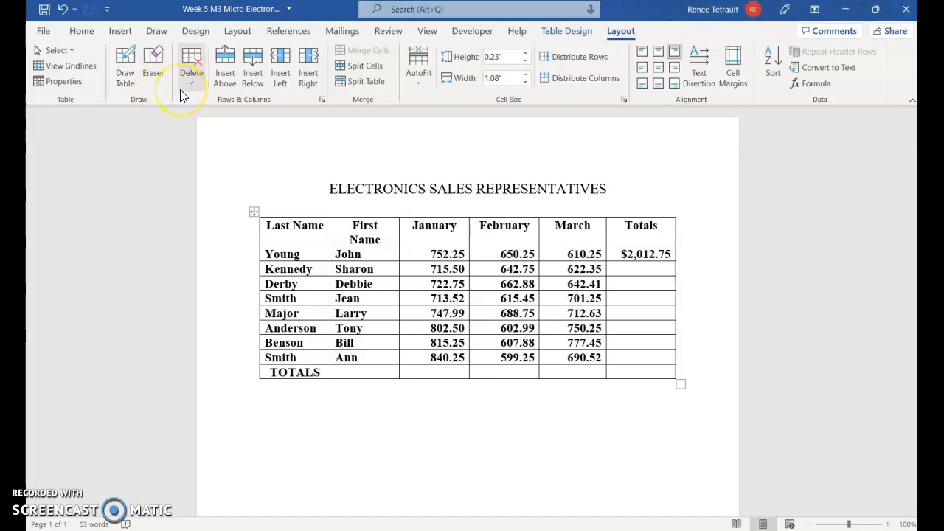
# Repeat the row-sum formula in the Totals cells of the remaining seven representatives
pyautogui.press('Down')
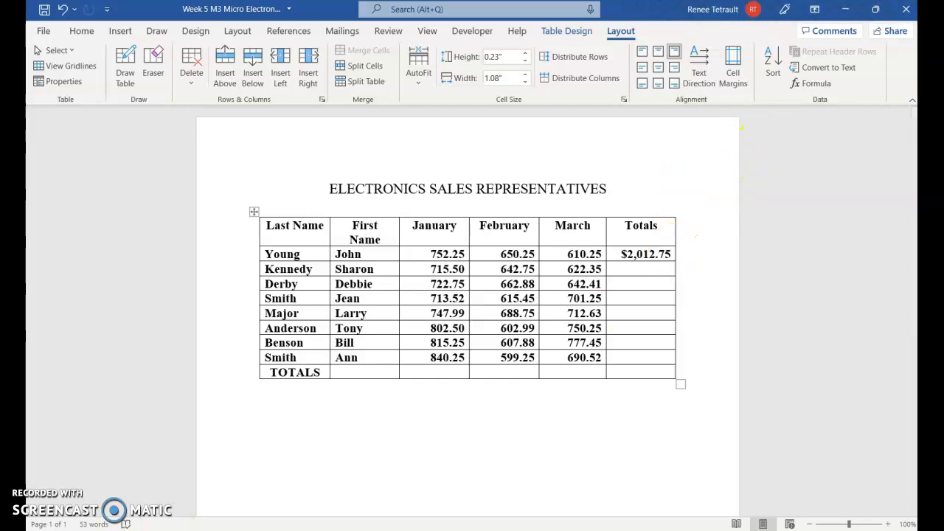
pyautogui.press('F4')
pyautogui.press('Down')
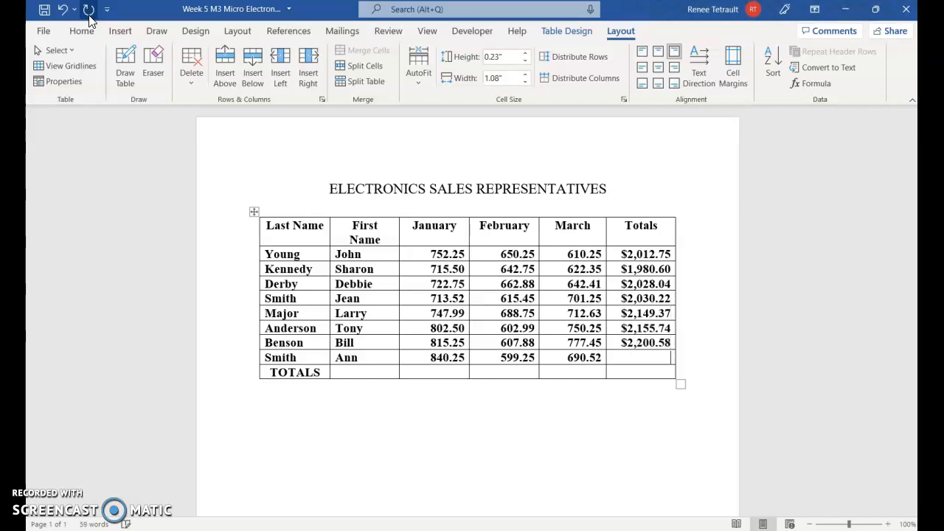
pyautogui.click(65, 9)
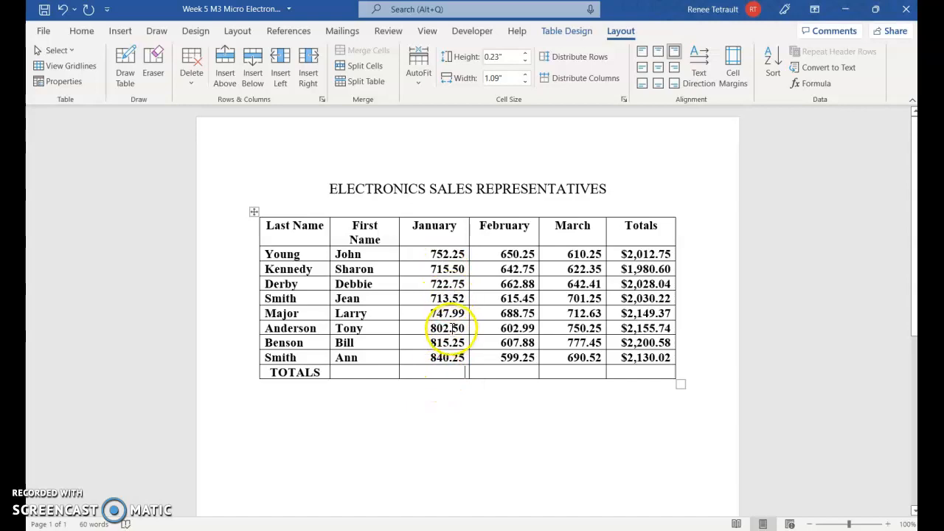
# Insert the formula =SUM(ABOVE) with number format $#,##0.00;($#,##0.00) in the TOTALS row under January
pyautogui.click(817, 84)
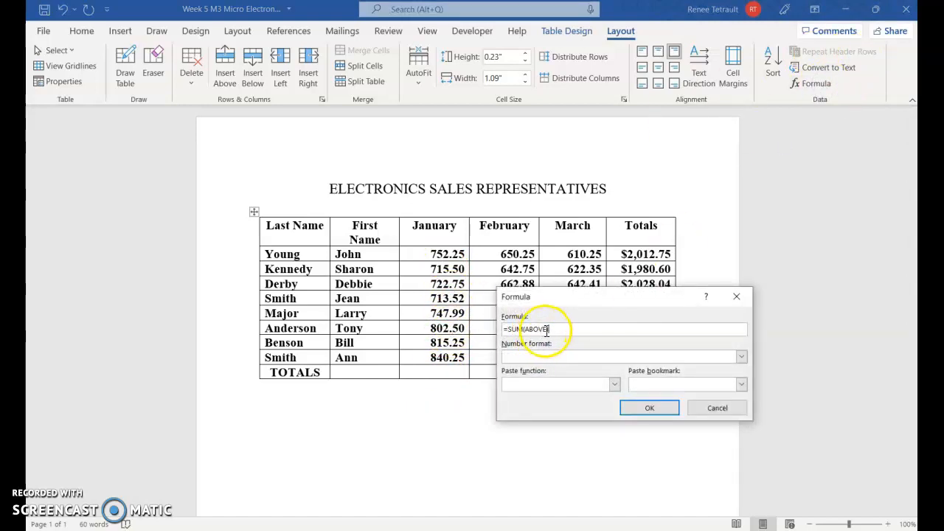
pyautogui.click(742, 357)
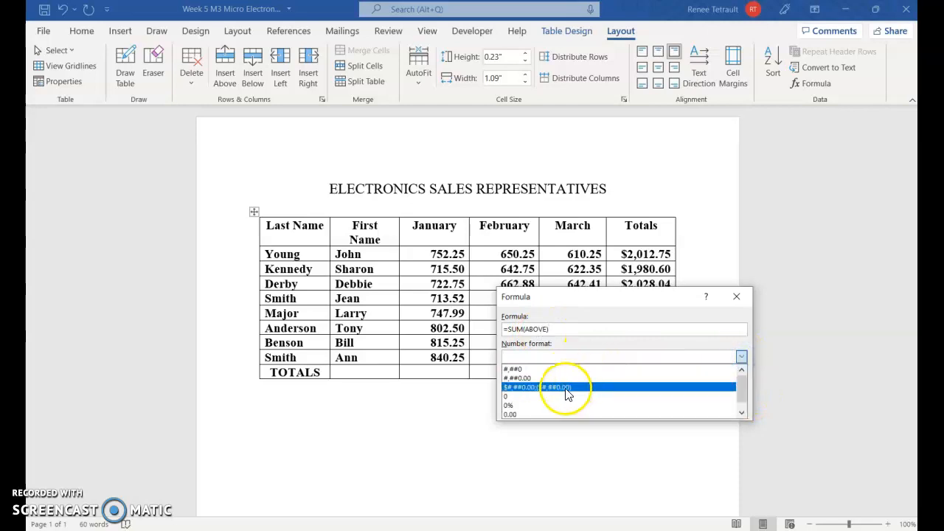
pyautogui.click(567, 389)
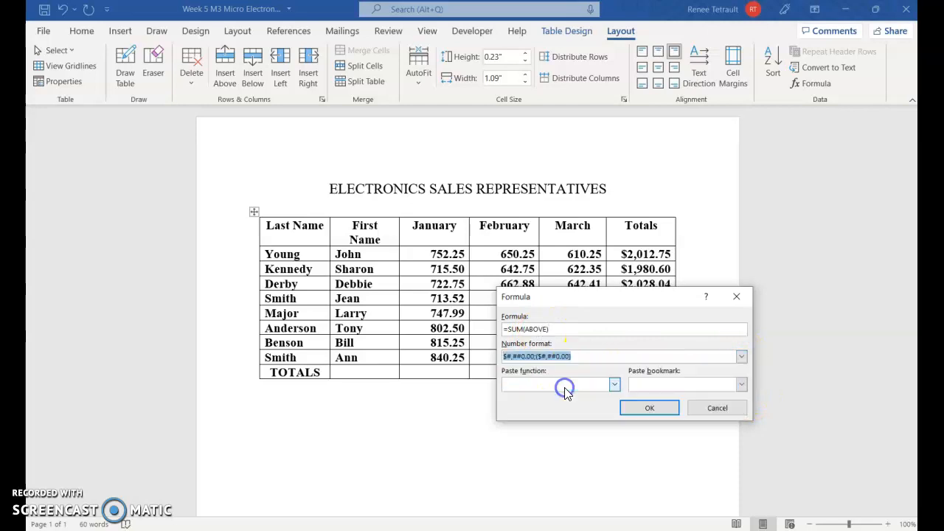
pyautogui.click(652, 409)
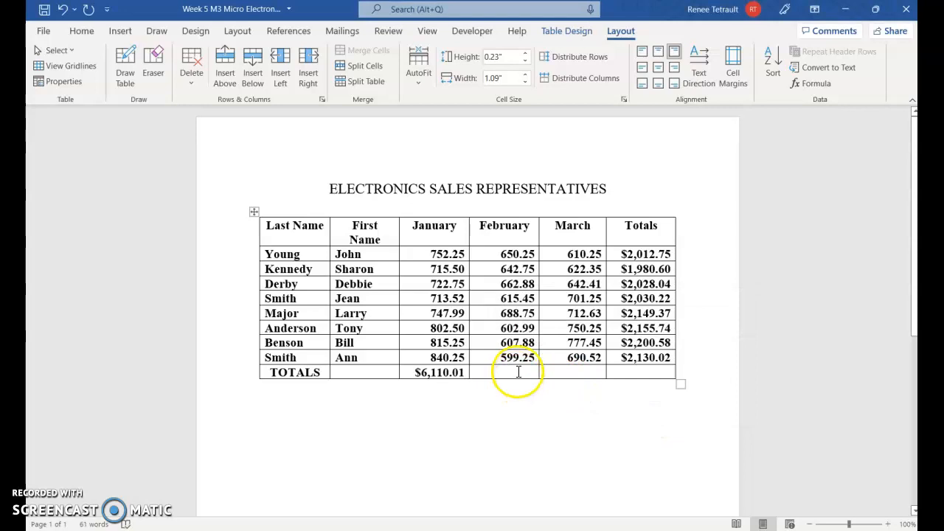
# Repeat the column sum in the TOTALS row under February, March and Totals, and widen the First Name column so its heading fits one line
pyautogui.press('F4')
pyautogui.click(584, 378)
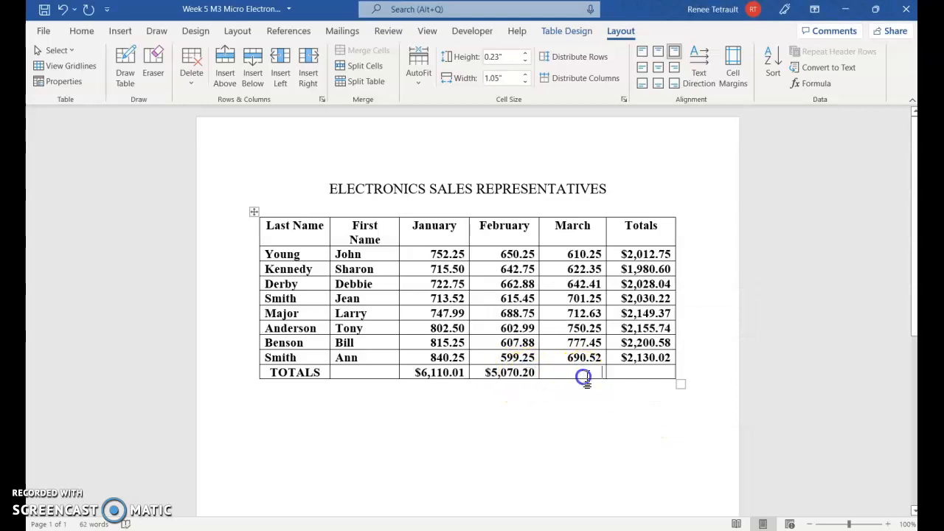
pyautogui.press('F4')
pyautogui.press('F4')
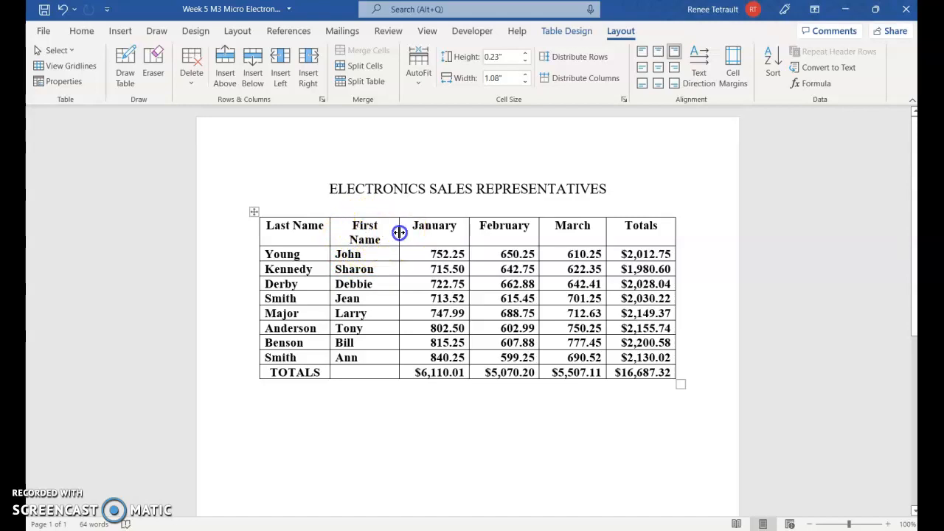
pyautogui.moveTo(399, 233); pyautogui.dragTo(403, 232)
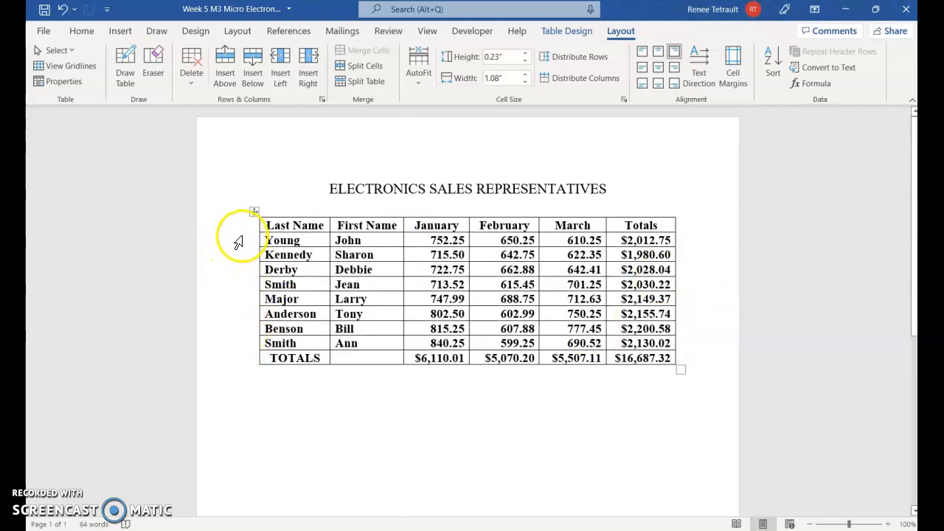
# Sort the eight representative rows, excluding the TOTALS row, by Column 1 and then Column 2, both as ascending text
pyautogui.moveTo(243, 247); pyautogui.dragTo(236, 332)
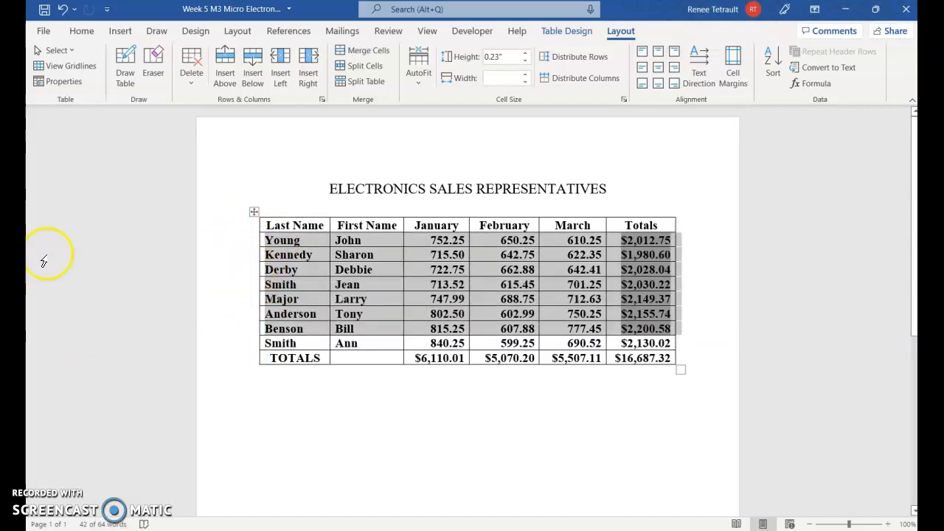
pyautogui.hotkey('shift', 'Down')
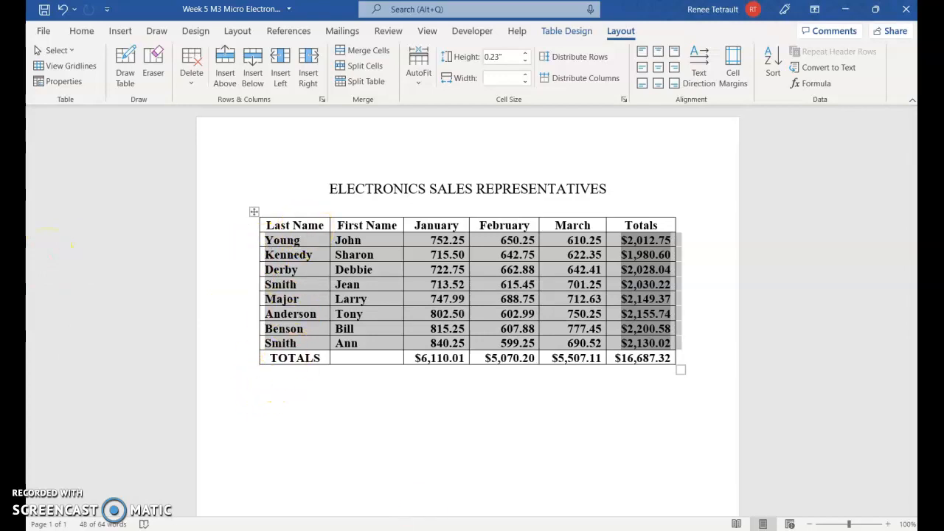
pyautogui.click(771, 74)
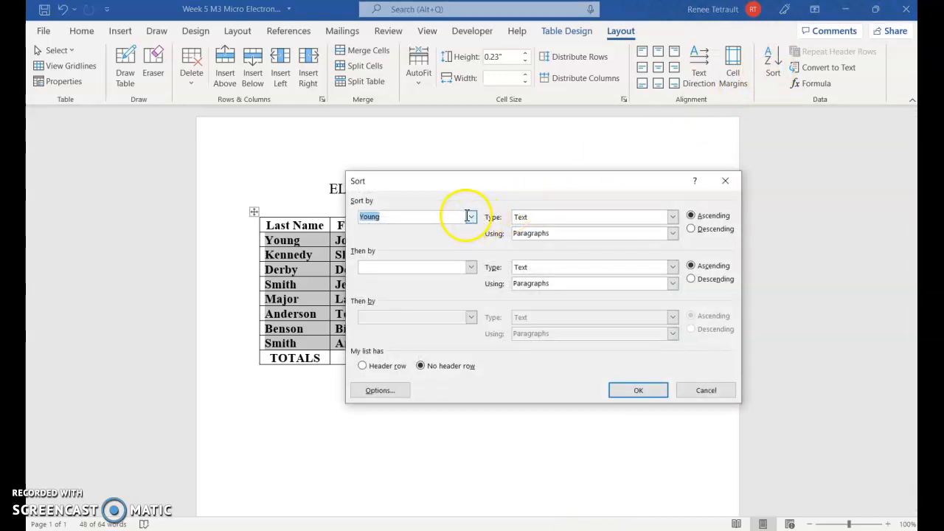
pyautogui.click(469, 217)
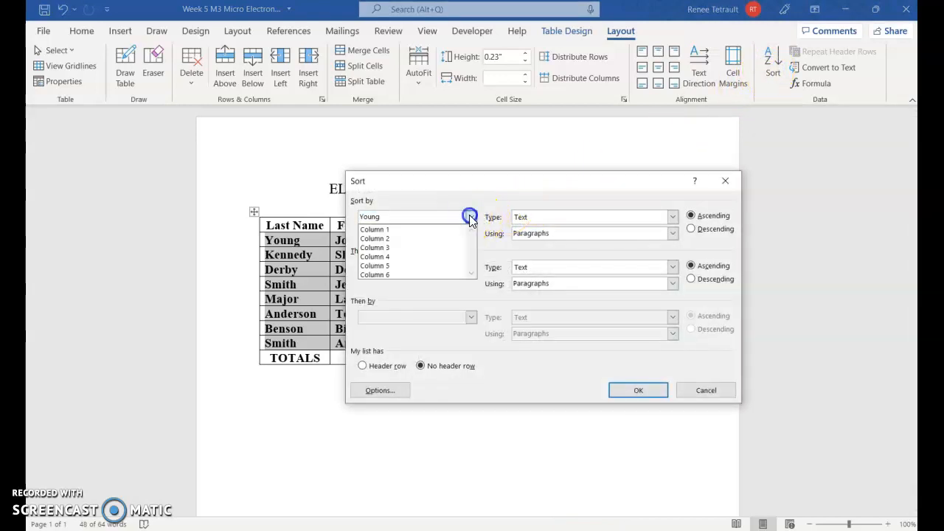
pyautogui.click(406, 232)
pyautogui.moveTo(468, 181); pyautogui.dragTo(564, 158)
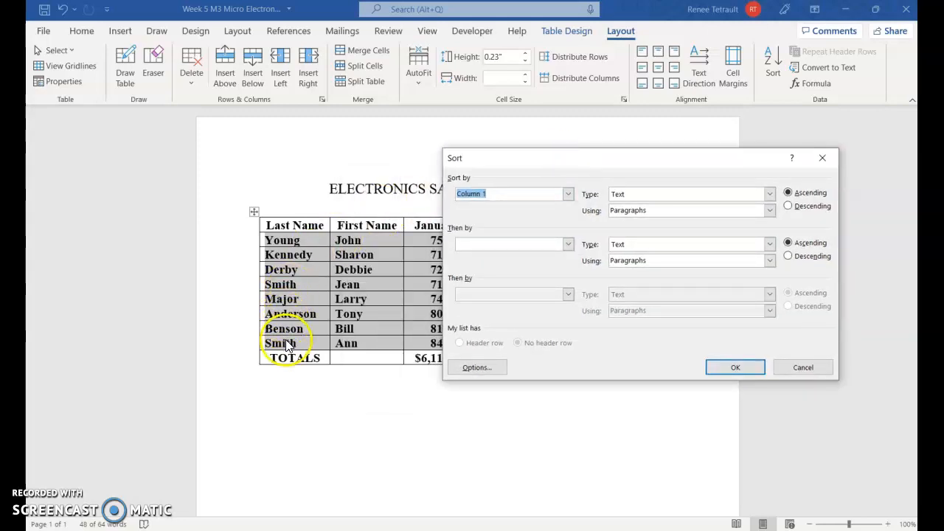
pyautogui.click(571, 243)
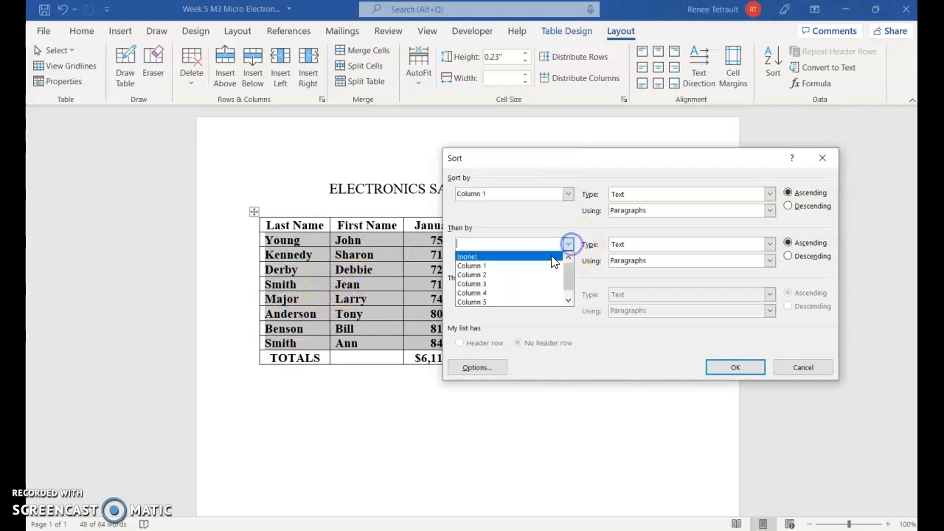
pyautogui.click(507, 275)
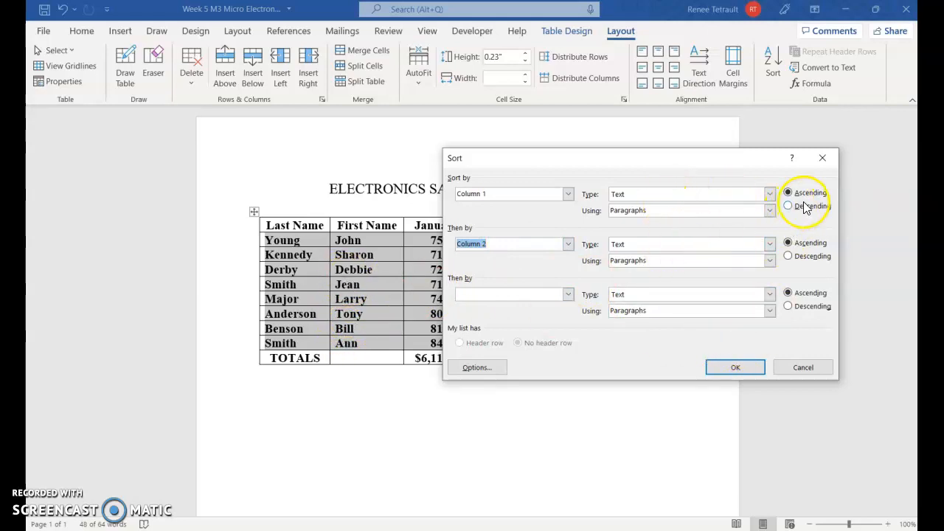
pyautogui.click(736, 367)
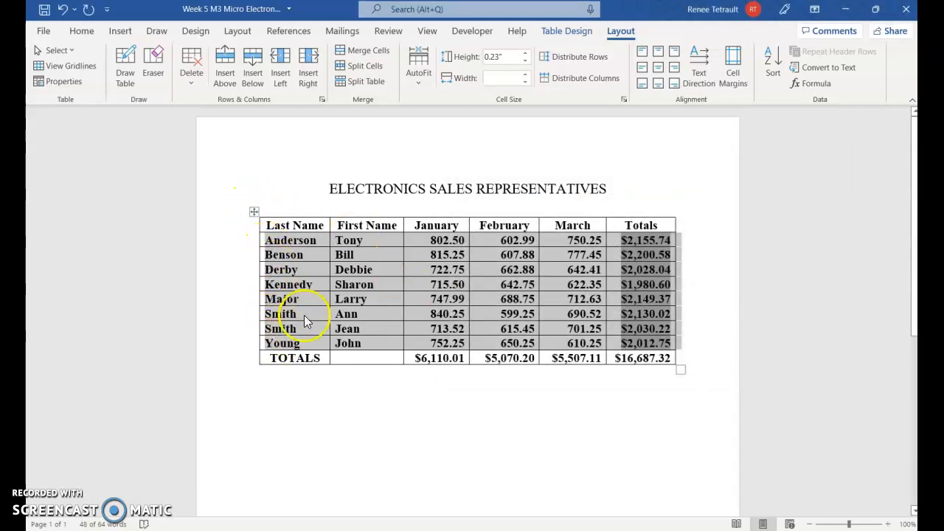
pyautogui.click(402, 347)
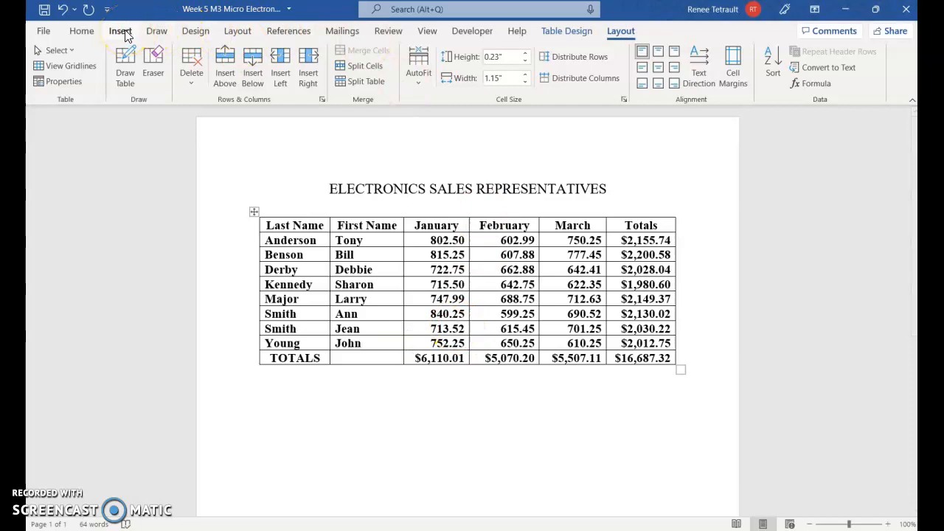
# Set the page's vertical alignment to Center for the whole document
pyautogui.click(122, 32)
pyautogui.click(238, 32)
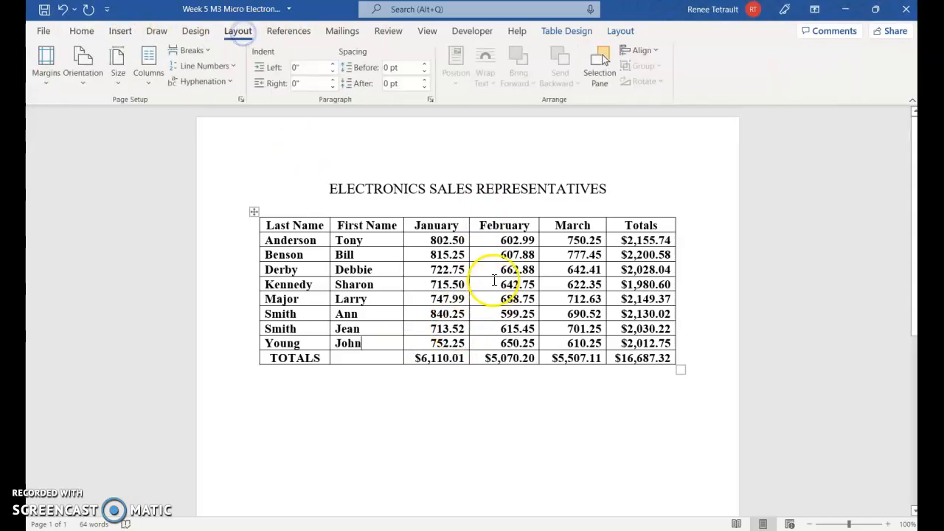
pyautogui.click(427, 30)
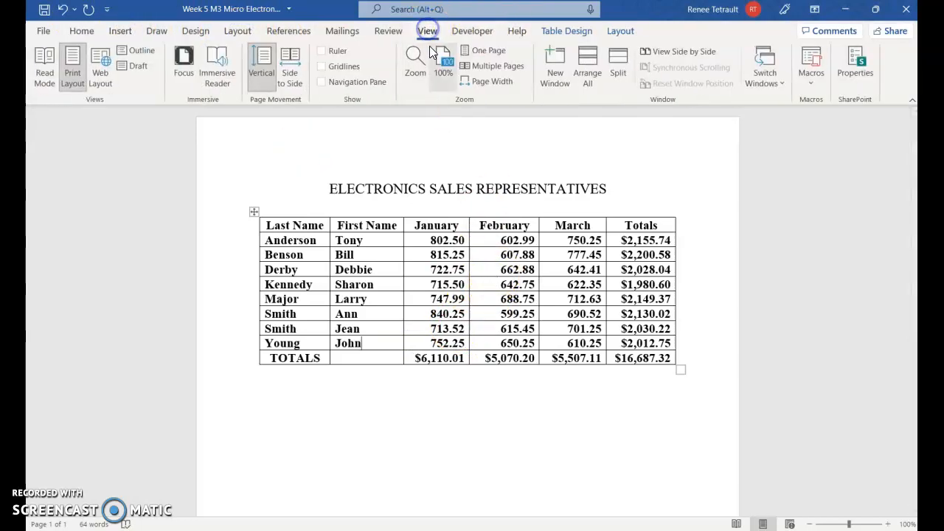
pyautogui.click(478, 51)
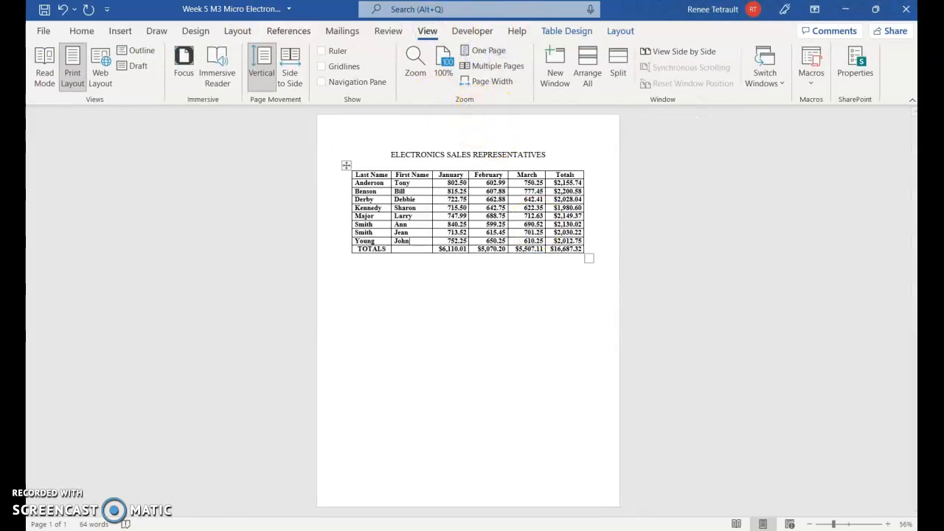
pyautogui.click(237, 31)
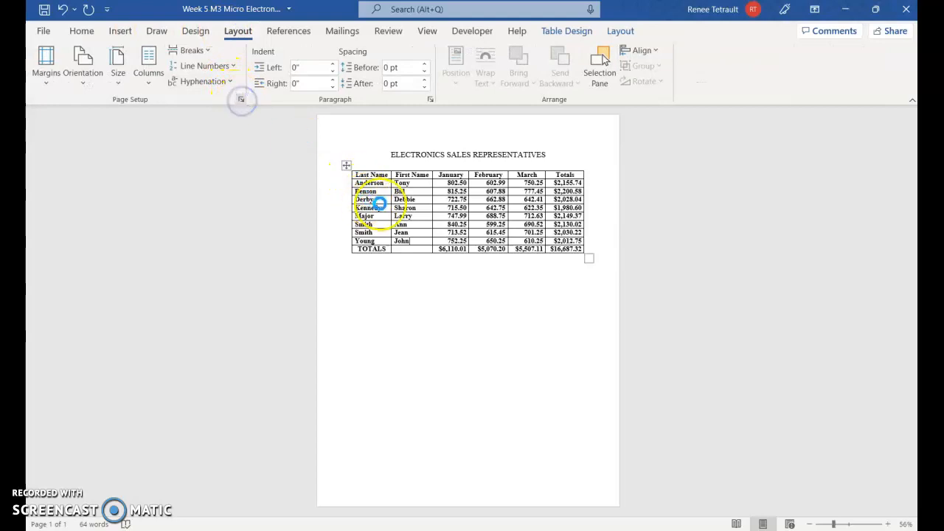
pyautogui.click(447, 99)
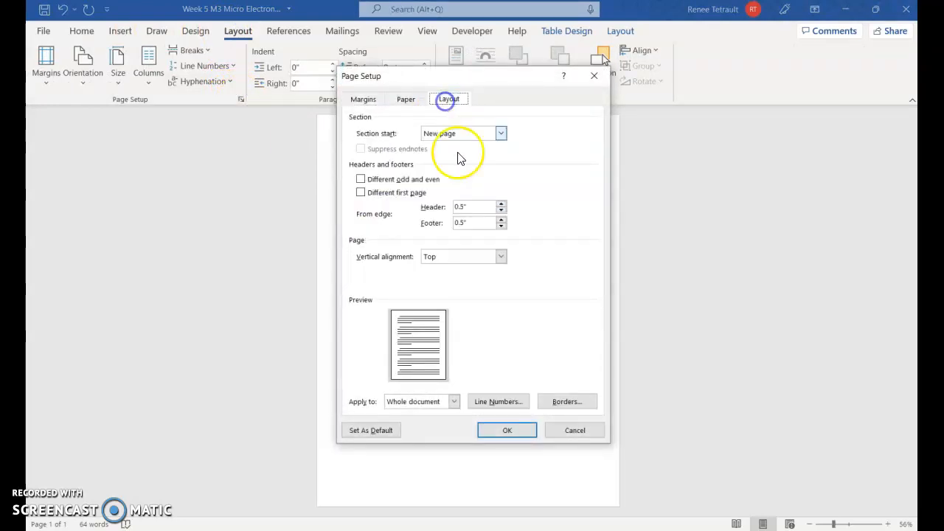
pyautogui.click(501, 257)
pyautogui.click(469, 278)
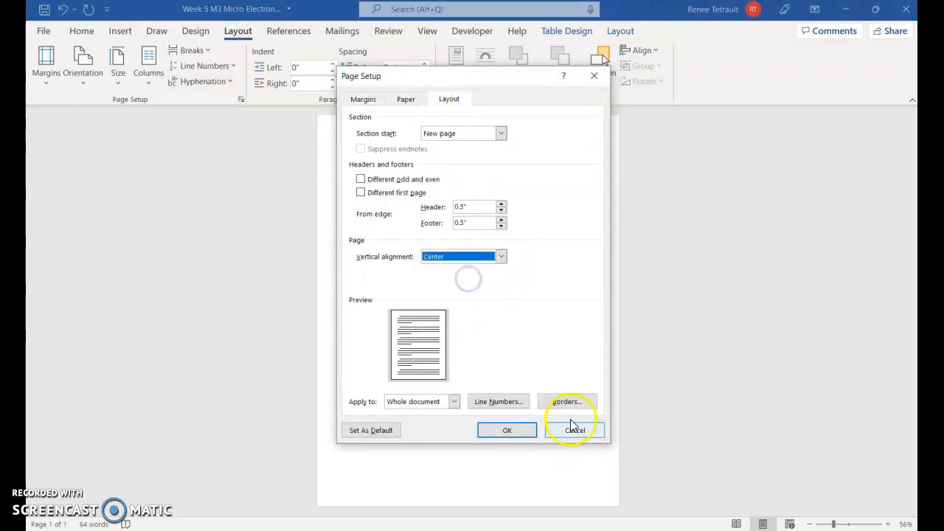
pyautogui.click(505, 429)
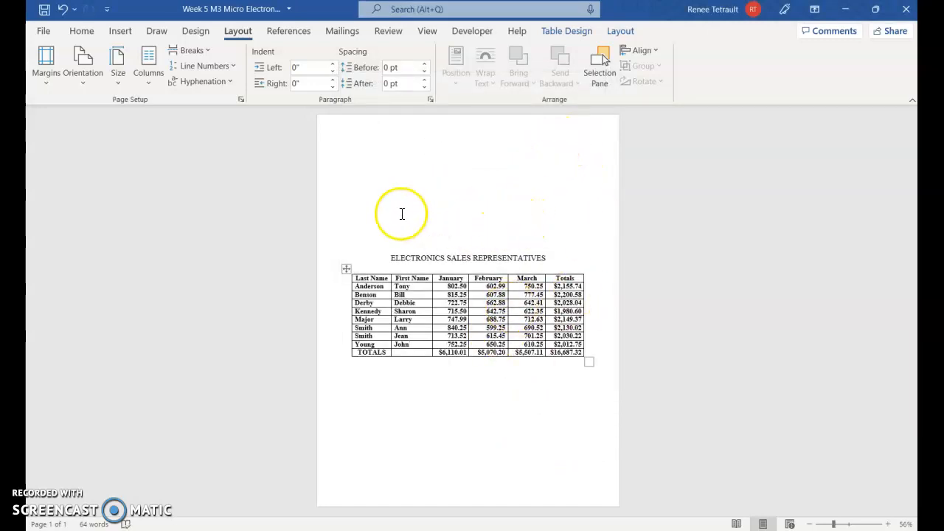
# Choose the yellow-and-black radiation symbol art as the page border for the whole document
pyautogui.click(198, 33)
pyautogui.click(850, 74)
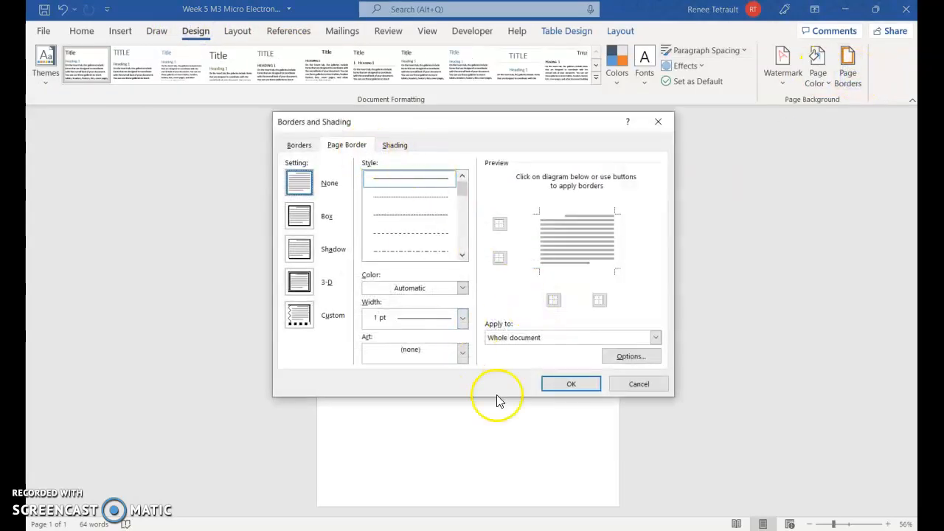
pyautogui.click(463, 354)
pyautogui.click(464, 449)
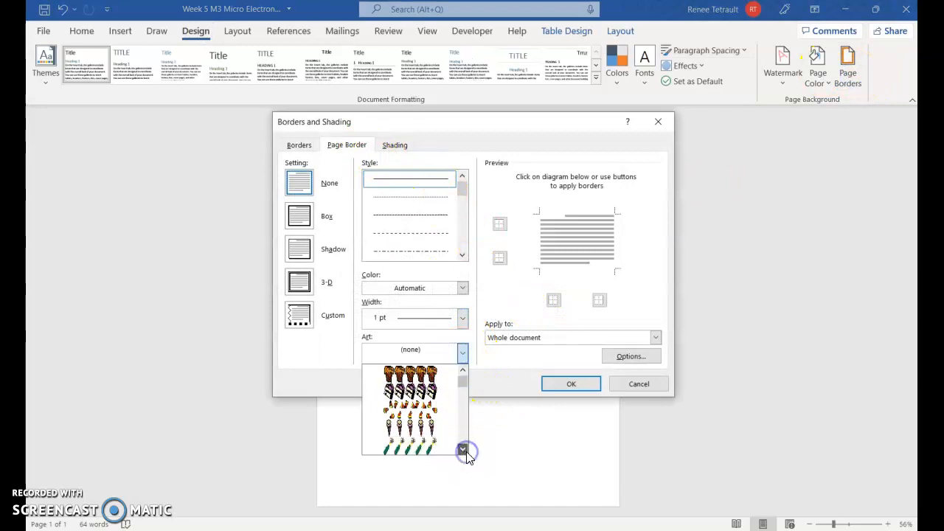
pyautogui.click(463, 449)
pyautogui.click(464, 449)
pyautogui.click(463, 449)
pyautogui.click(463, 449)
pyautogui.click(463, 449)
pyautogui.click(463, 449)
pyautogui.click(463, 449)
pyautogui.click(463, 449)
pyautogui.click(464, 450)
pyautogui.click(463, 449)
pyautogui.click(464, 449)
pyautogui.click(449, 409)
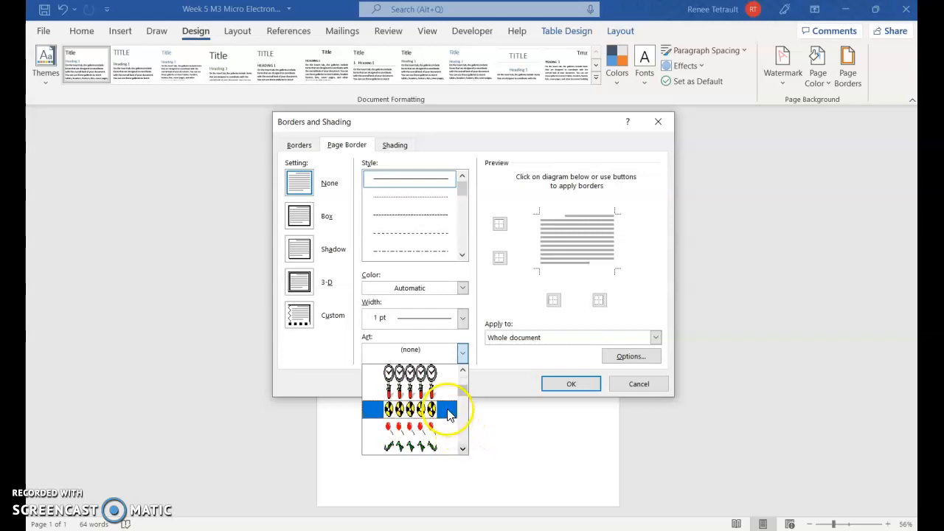
pyautogui.click(571, 386)
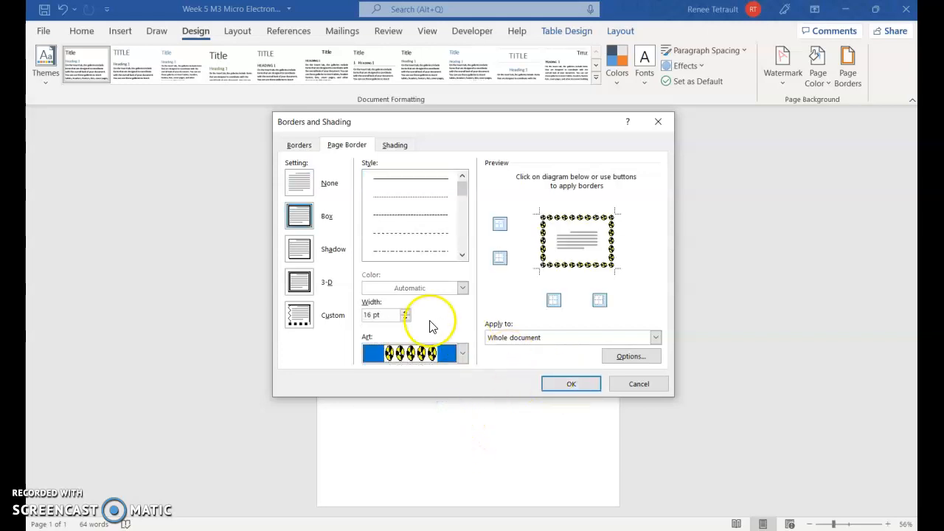
# Set the art page border's width to 21 pt and apply the border
pyautogui.click(405, 313)
pyautogui.click(405, 312)
pyautogui.click(405, 312)
pyautogui.click(405, 313)
pyautogui.click(405, 313)
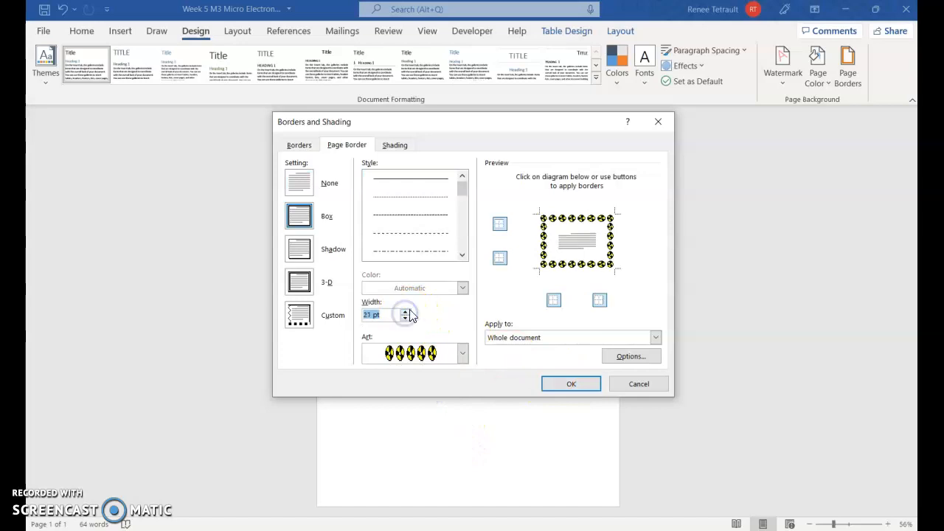
pyautogui.click(571, 384)
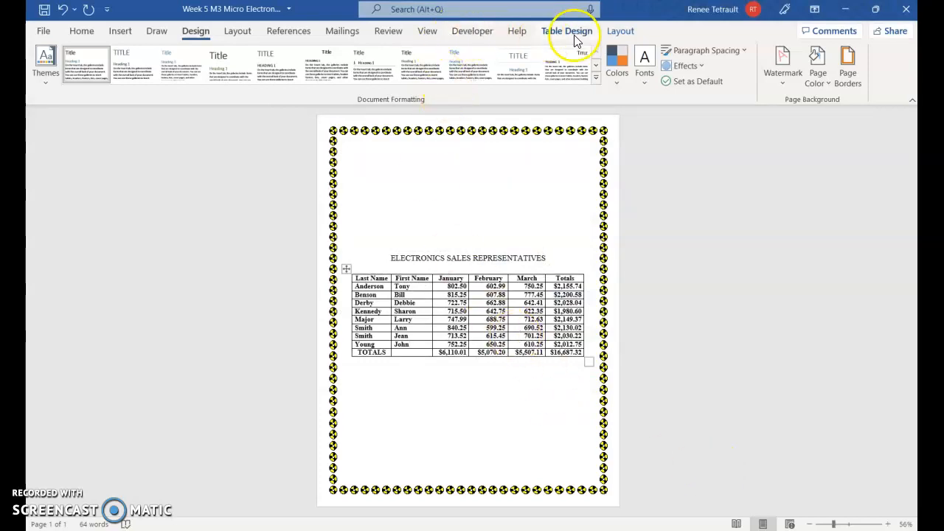
# Apply the gold Grid Tables style with a solid header row and banded rows to the sales table
pyautogui.click(427, 30)
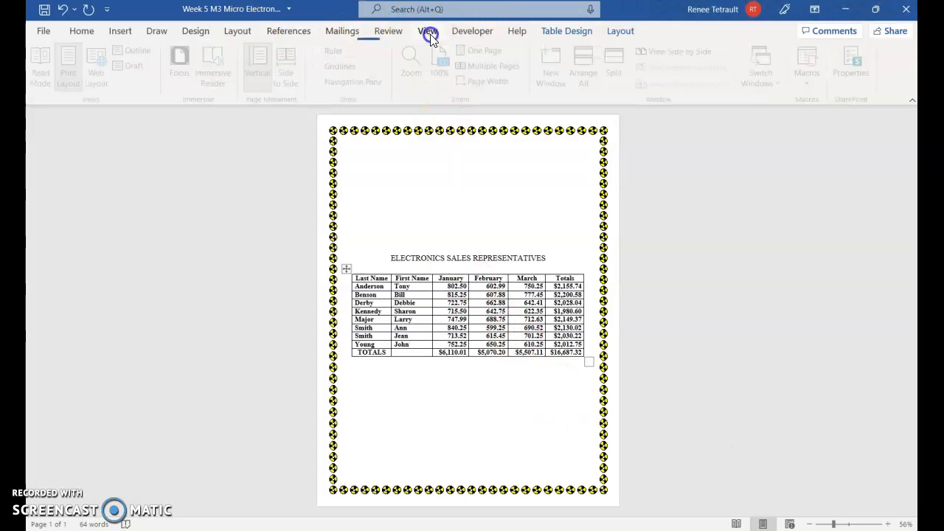
pyautogui.click(445, 65)
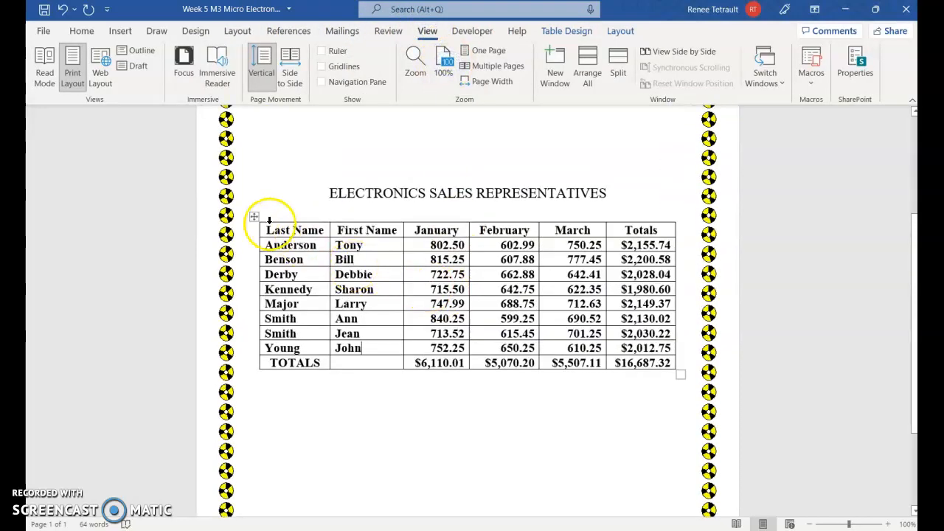
pyautogui.click(583, 33)
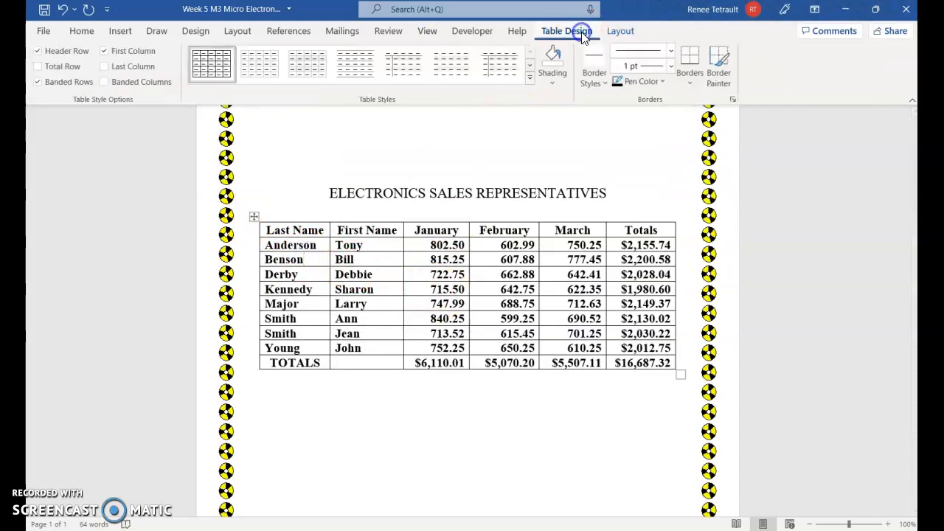
pyautogui.click(529, 79)
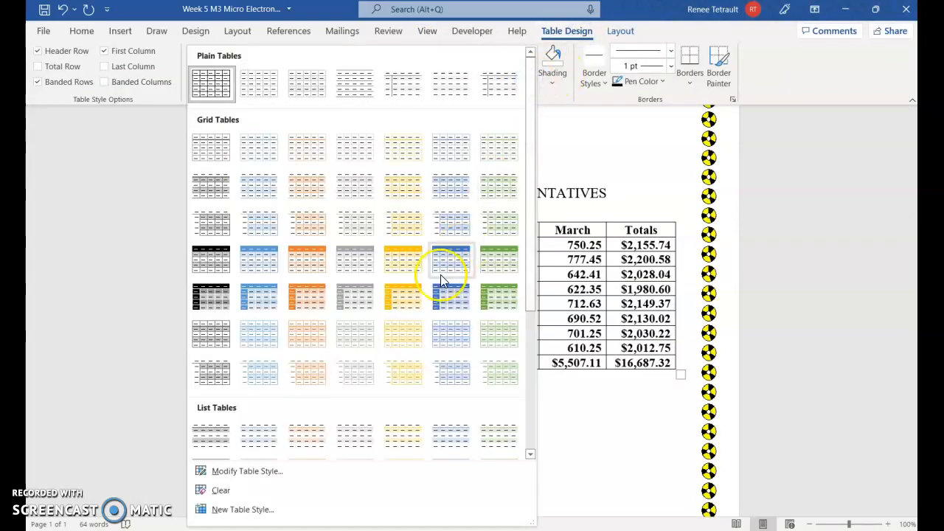
pyautogui.click(402, 269)
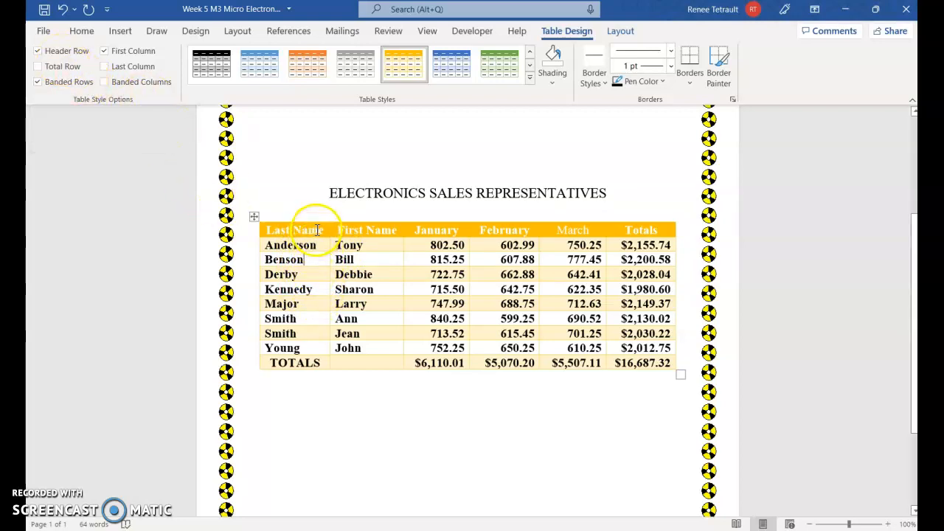
# Try the Banded Rows, First Column, Header Row, Last Column, Banded Columns and Total Row style options on the sales table
pyautogui.click(38, 83)
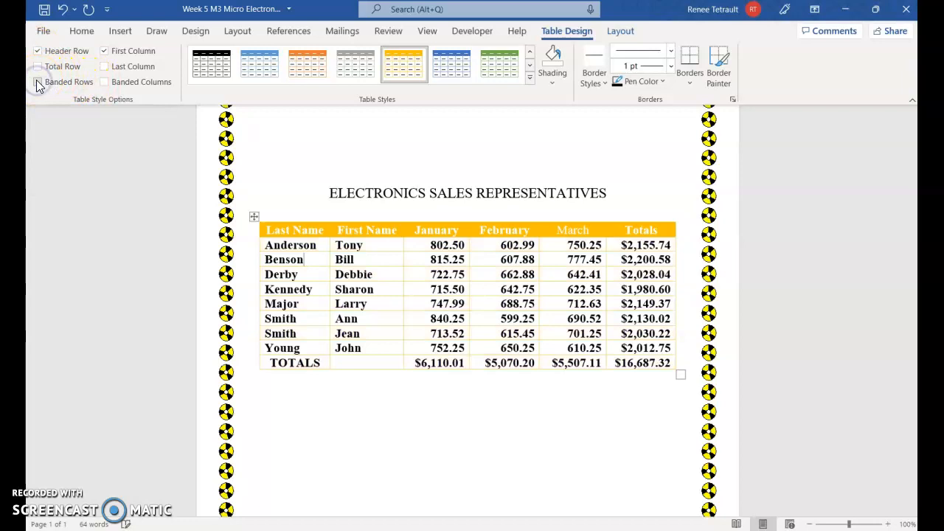
pyautogui.click(37, 82)
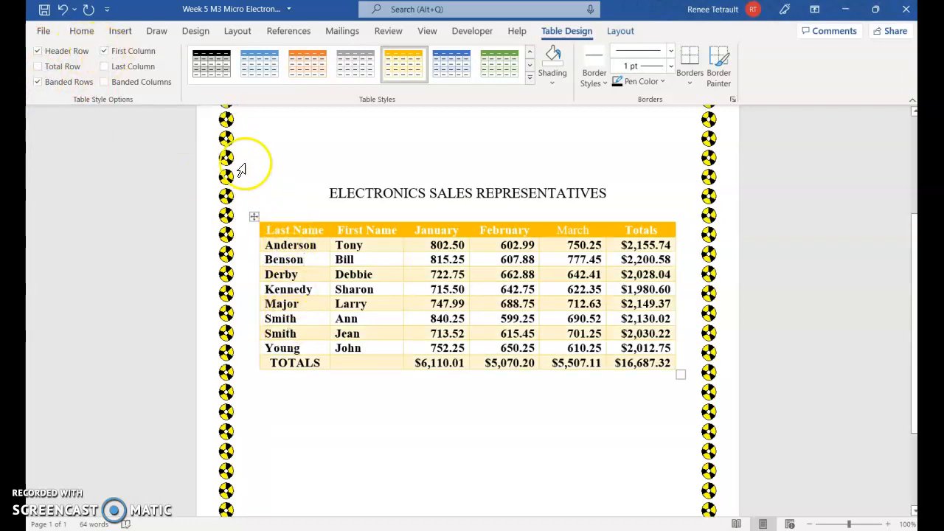
pyautogui.click(105, 52)
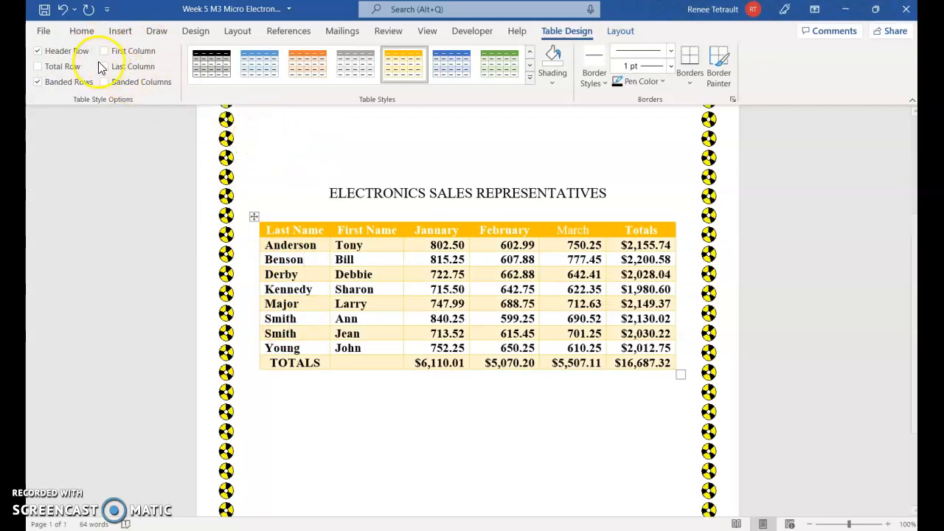
pyautogui.click(38, 52)
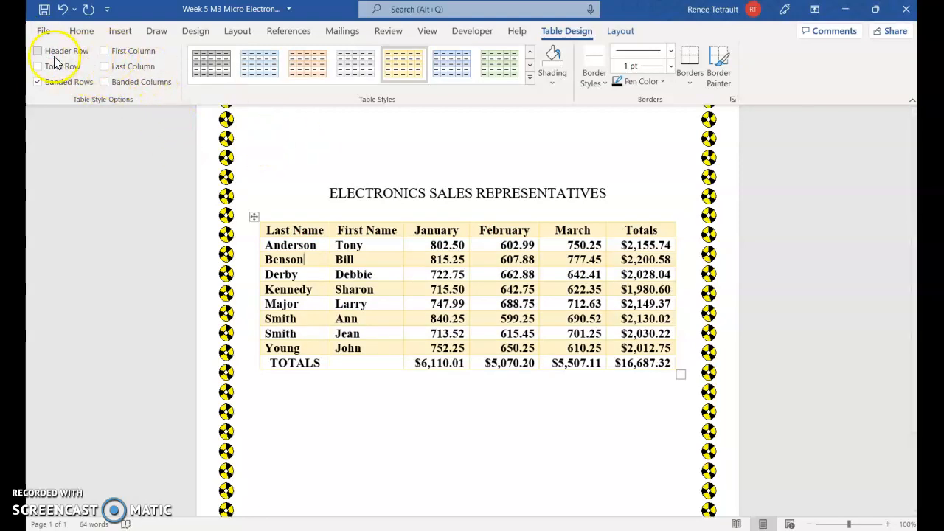
pyautogui.click(39, 52)
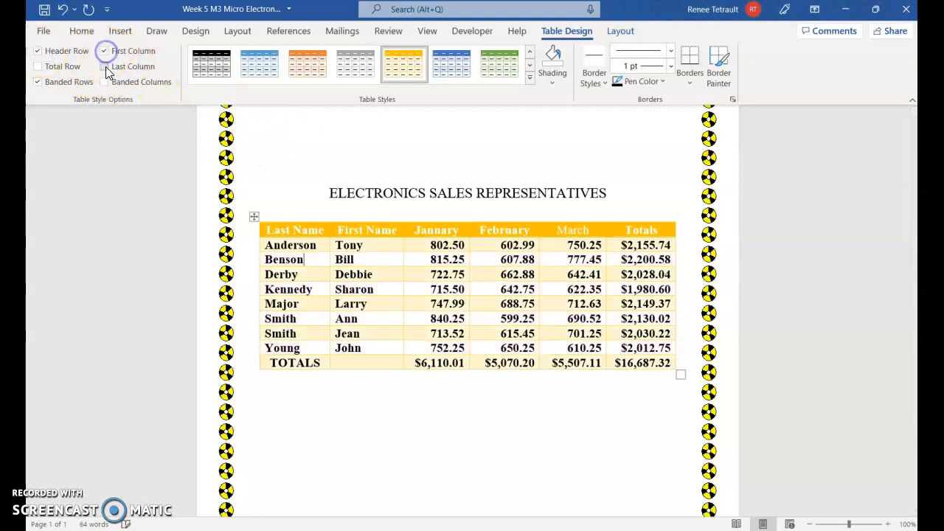
pyautogui.click(105, 67)
pyautogui.click(105, 82)
pyautogui.click(105, 82)
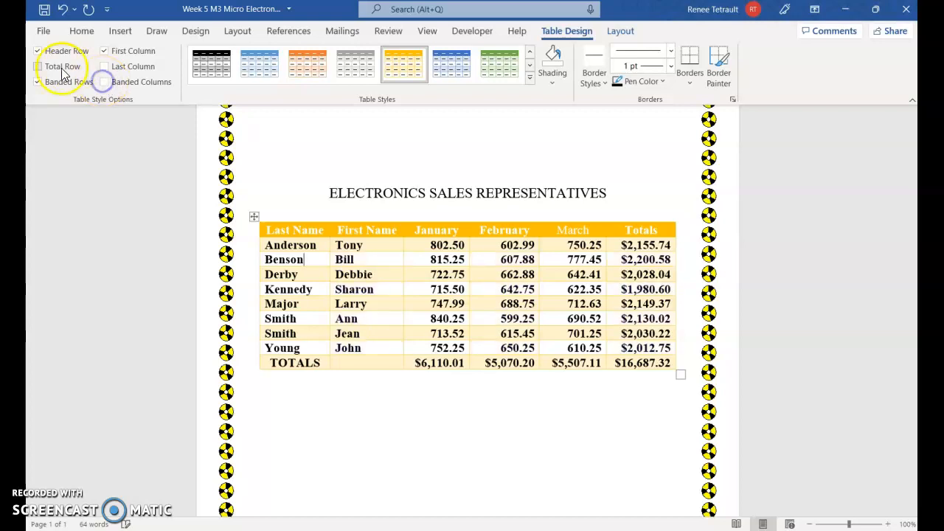
pyautogui.click(36, 67)
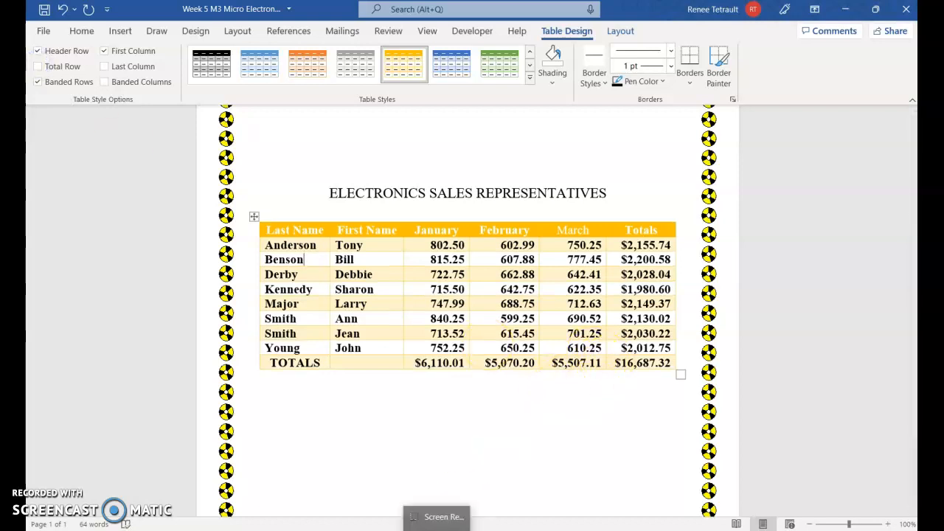
# Switch to the Travel Expenses Template document
pyautogui.moveTo(466, 529)
pyautogui.click(742, 507)
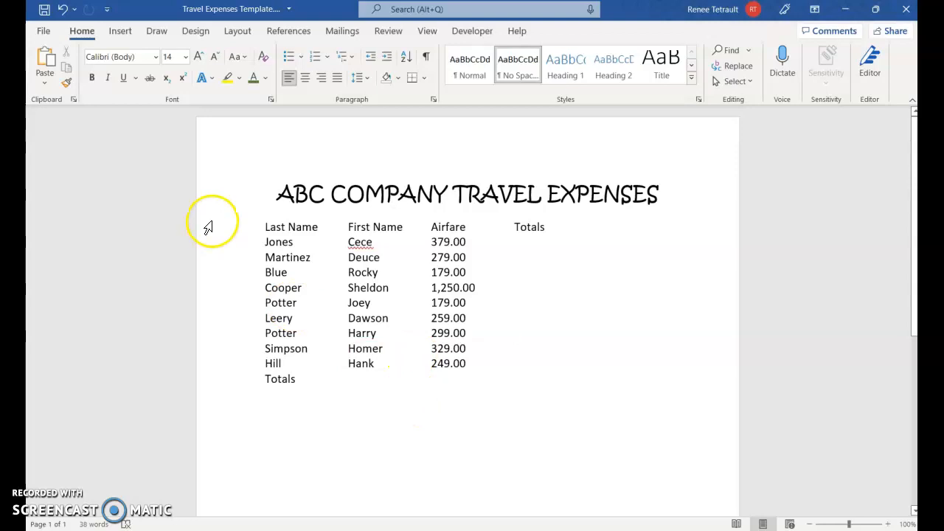
# Convert the tab-separated travel expense lines, from the Last Name header through Totals, into a four-column table
pyautogui.moveTo(214, 228); pyautogui.dragTo(207, 385)
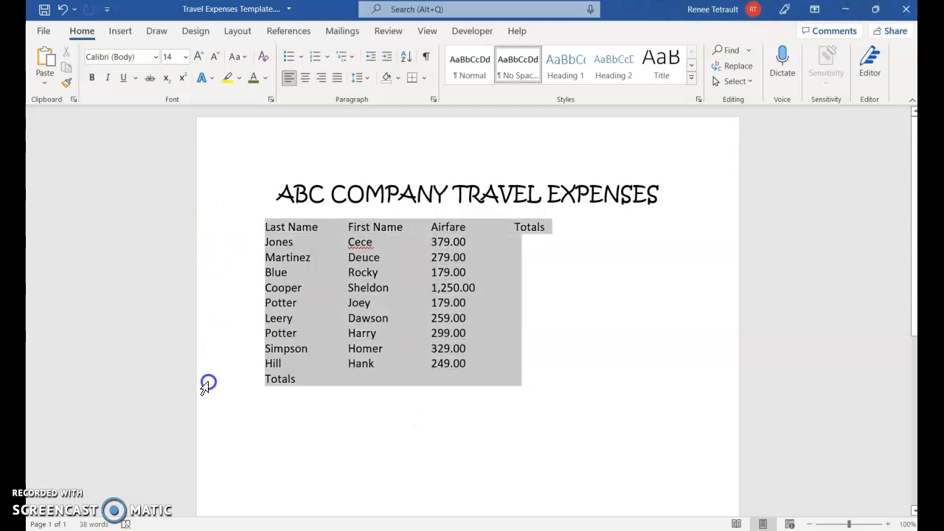
pyautogui.click(117, 31)
pyautogui.click(126, 83)
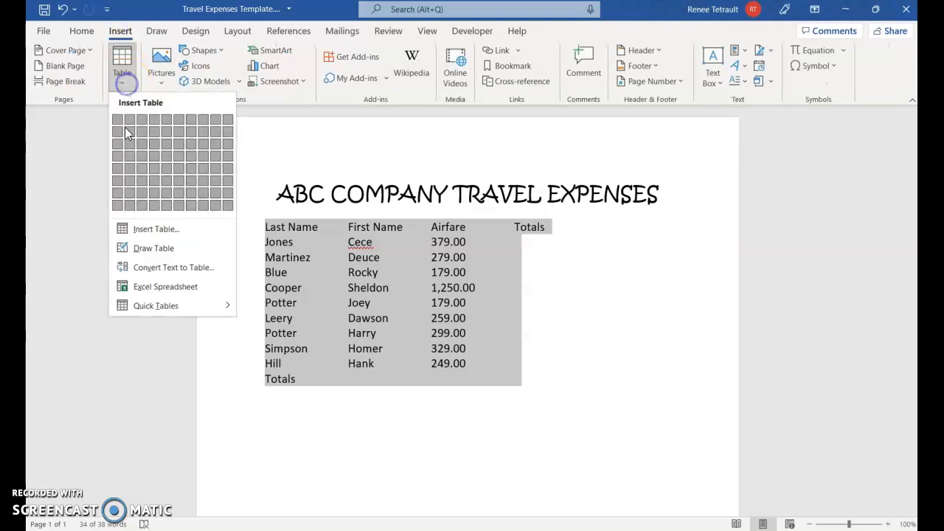
pyautogui.click(147, 270)
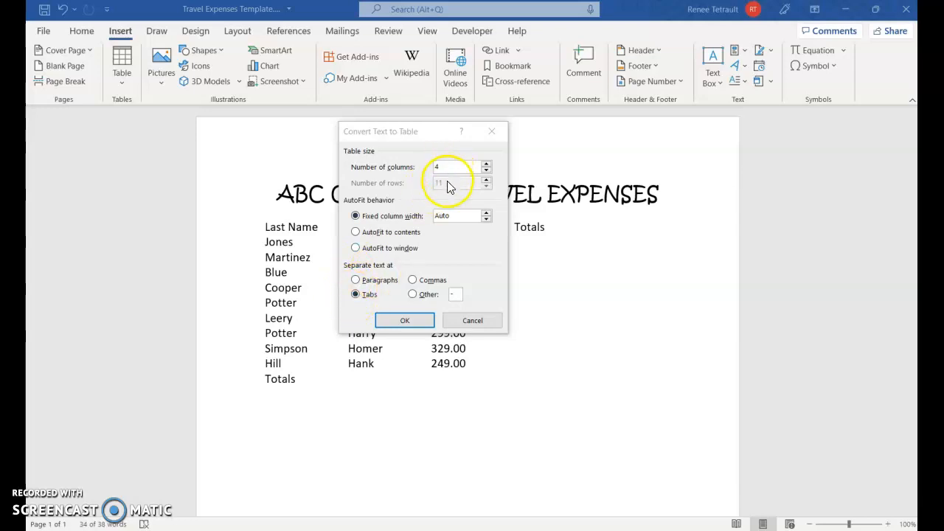
pyautogui.click(427, 323)
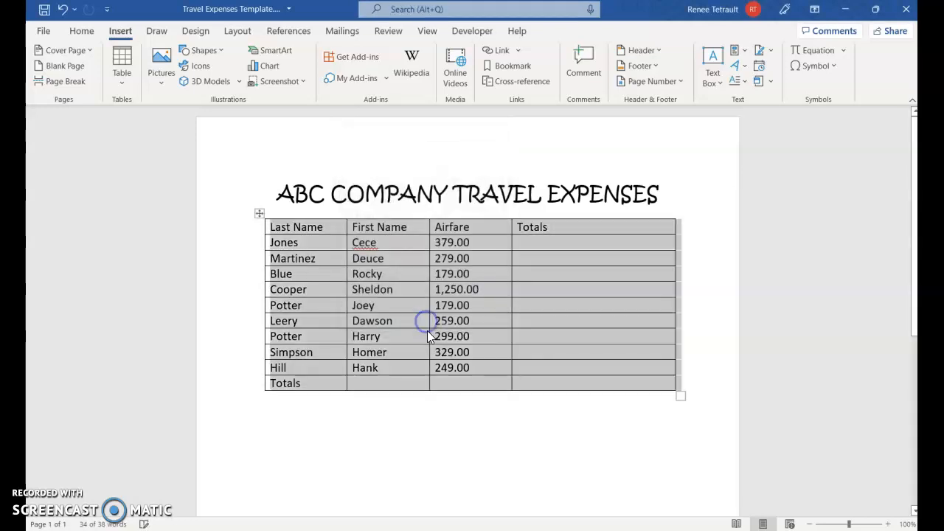
pyautogui.click(526, 343)
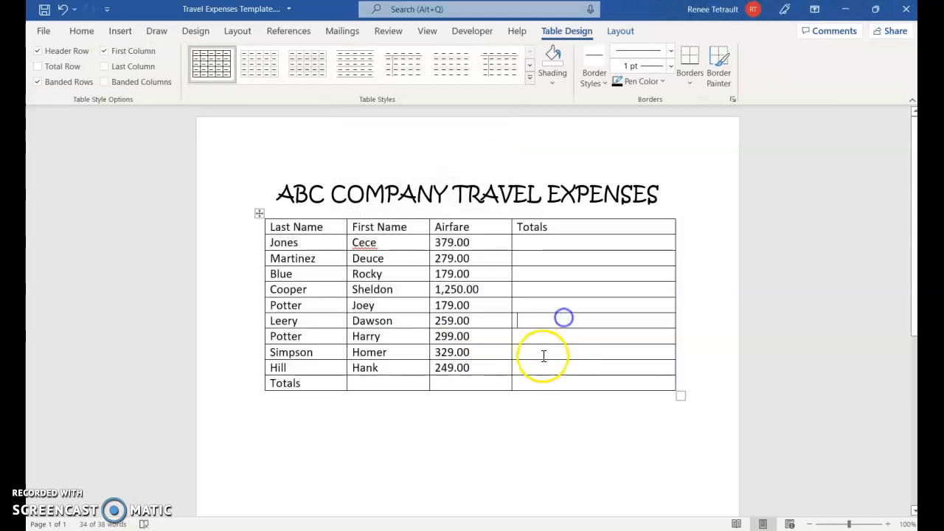
# Insert a blank column between Airfare and Totals and distribute all table columns evenly
pyautogui.click(512, 212)
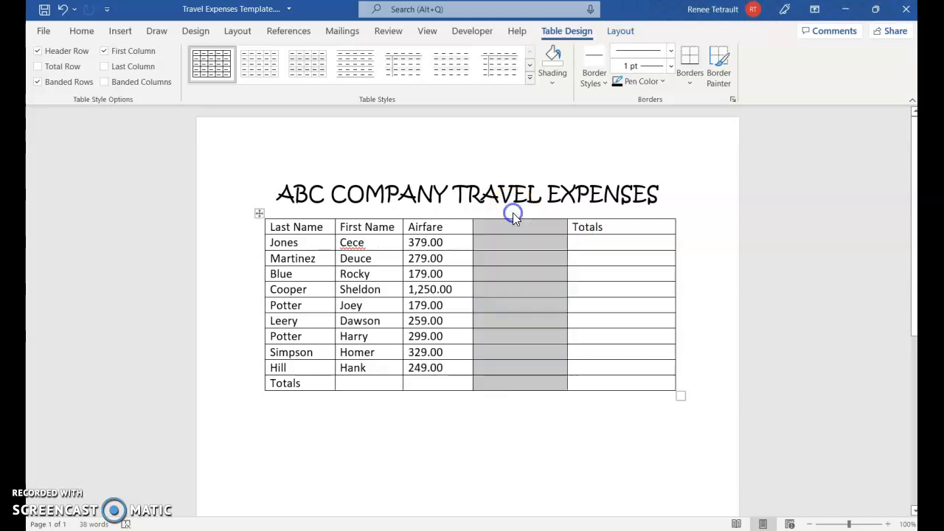
pyautogui.click(588, 354)
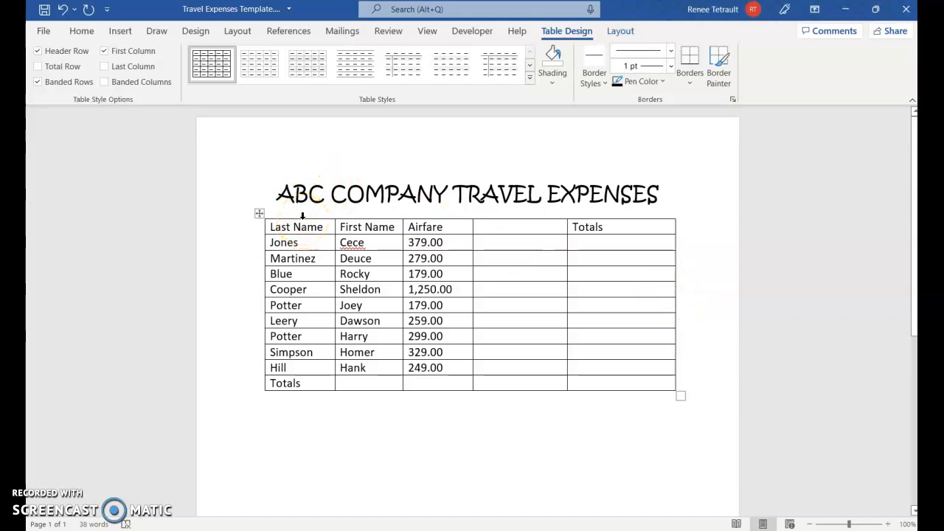
pyautogui.moveTo(302, 216); pyautogui.dragTo(592, 246)
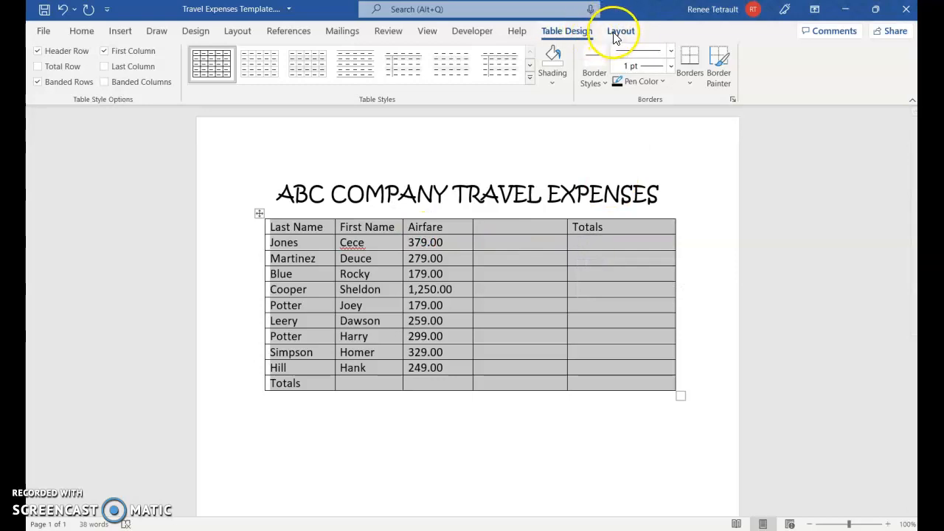
pyautogui.click(618, 31)
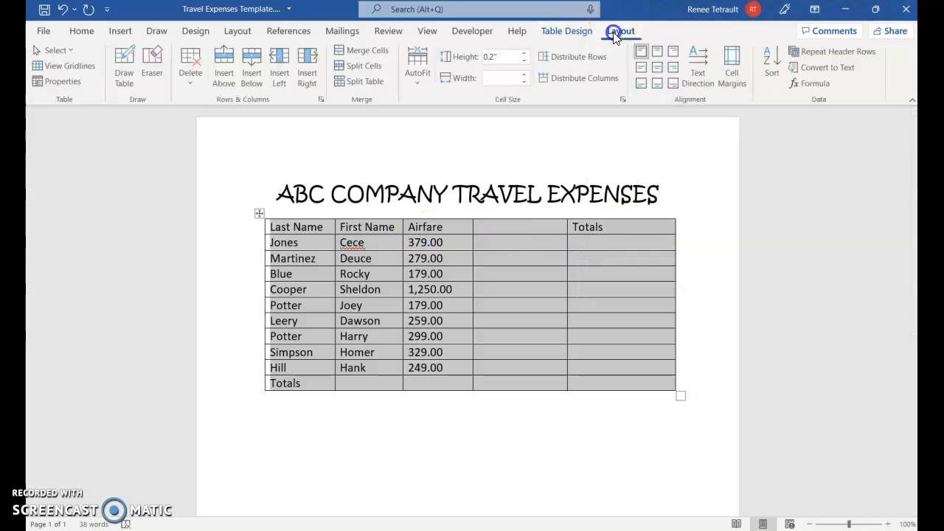
pyautogui.click(596, 77)
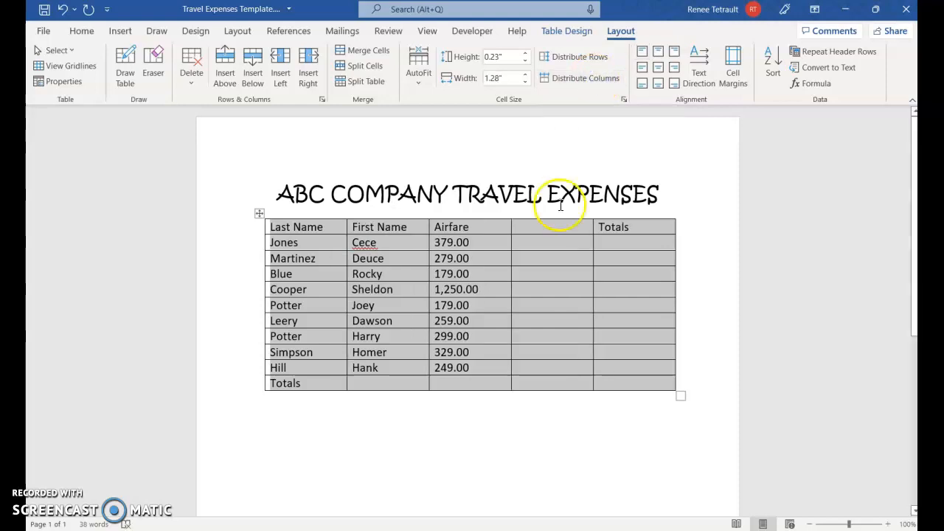
# Fill the new column with the heading Hotel and the amounts 785.84, 658.96, 575.63, 980.24, 610.53, 780.62, 875.36, 975.85 and 846.92
pyautogui.click(548, 227)
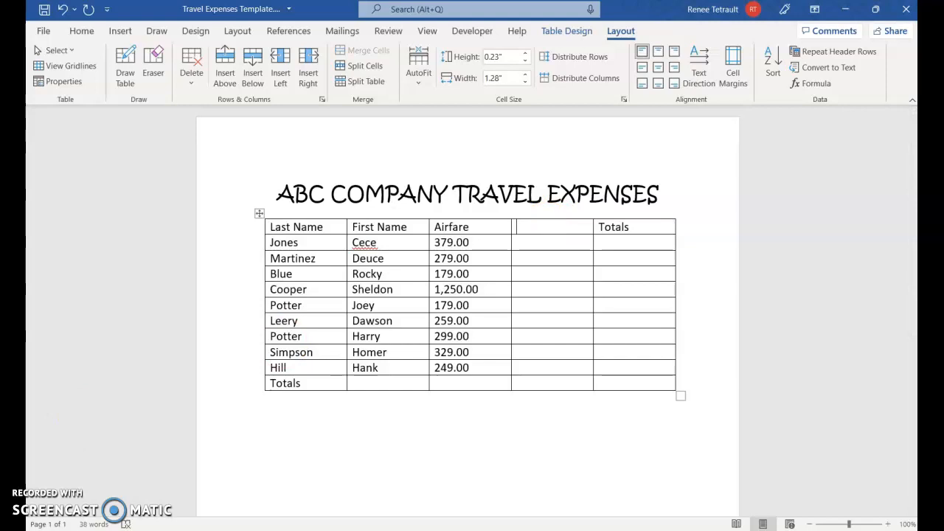
pyautogui.write('Hotel 785.84 658.96 575.63 980.24 610.53 780.62 875.36 975.85 846.92')
# Fill the Totals column for every traveler row with the formula =SUM(LEFT) in the $#,##0.00;($#,##0.00) number format
pyautogui.click(656, 241)
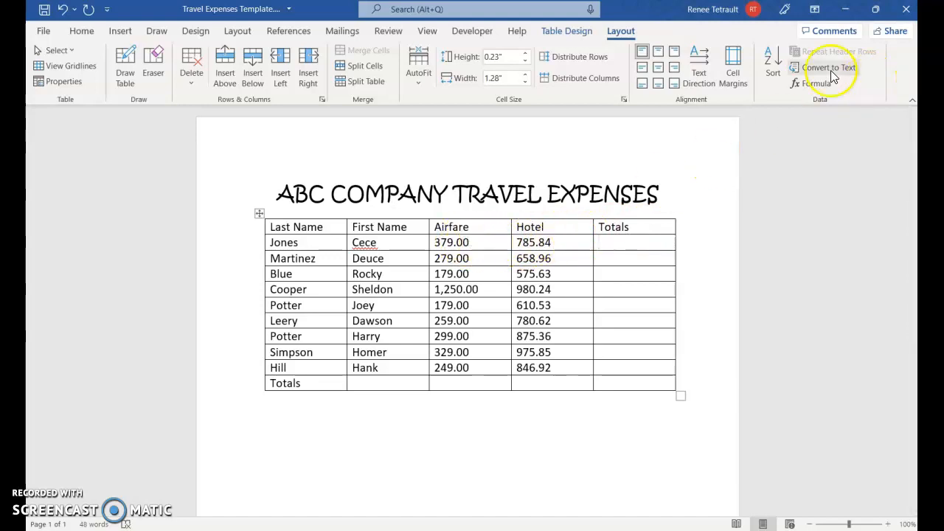
pyautogui.click(808, 85)
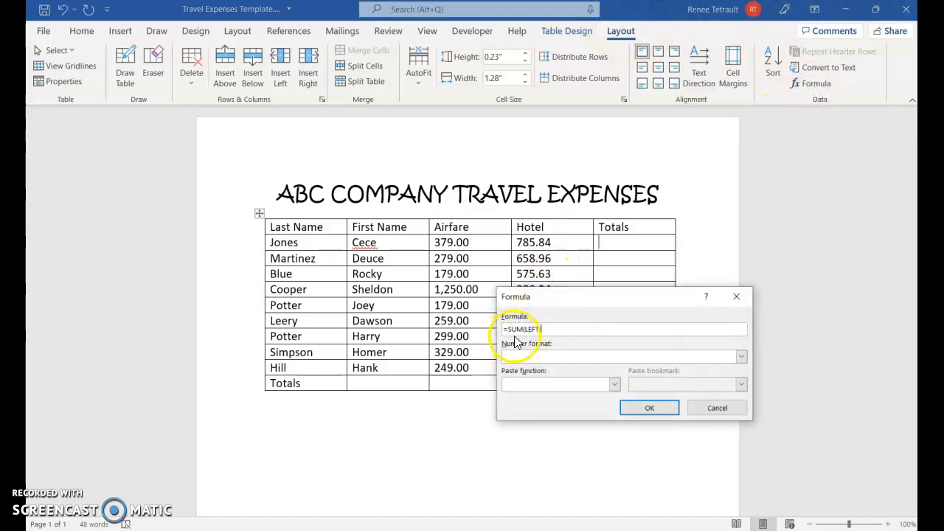
pyautogui.click(742, 357)
pyautogui.click(549, 388)
pyautogui.click(650, 406)
pyautogui.click(647, 411)
pyautogui.click(659, 258)
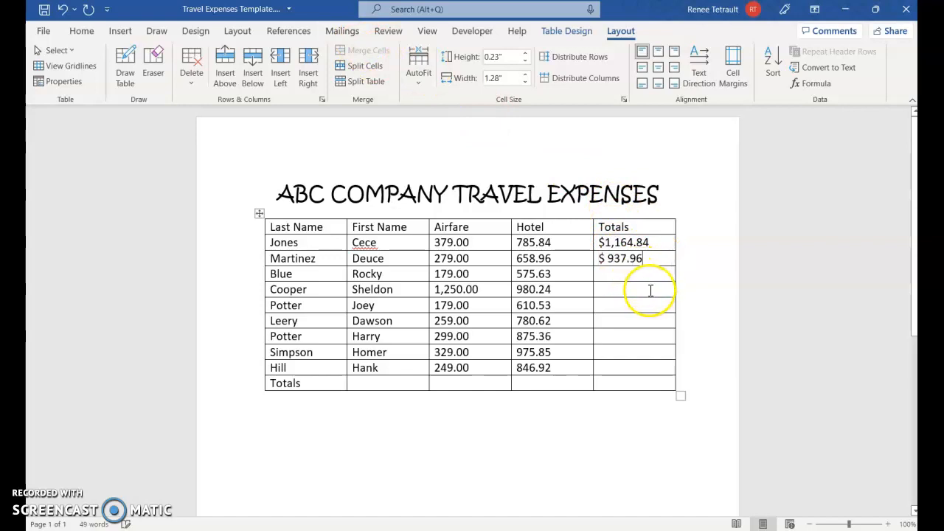
pyautogui.click(89, 10)
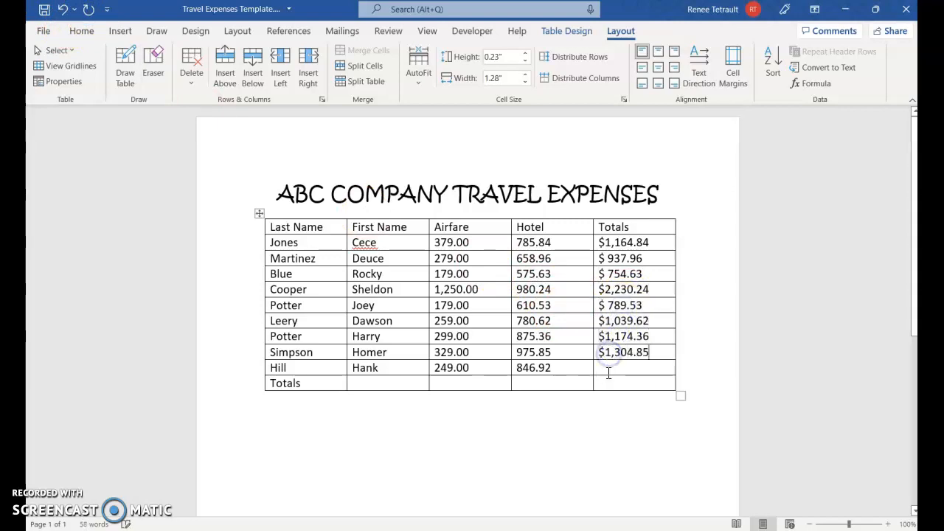
pyautogui.hotkey('ctrl', 'y')
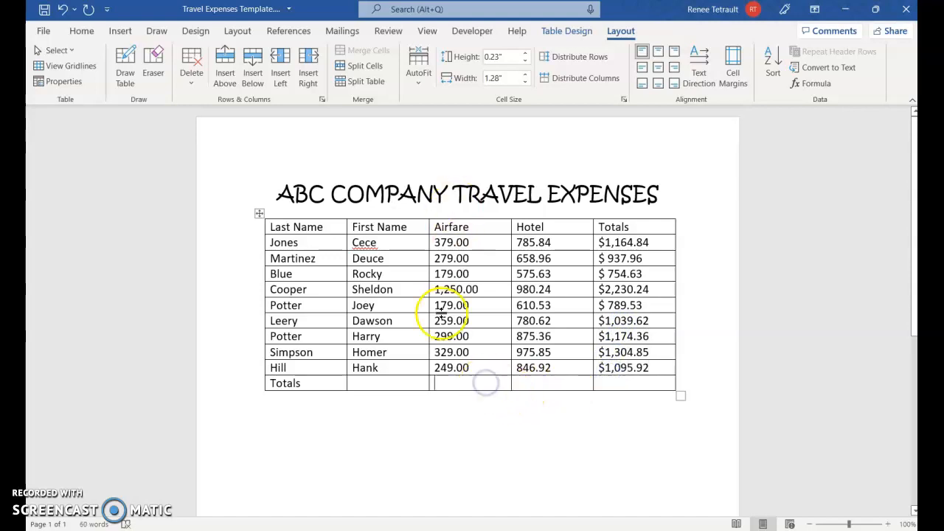
# Fill the Totals row under Airfare, Hotel and Totals with the formula =SUM(ABOVE) in the $#,##0.00;($#,##0.00) number format
pyautogui.click(799, 84)
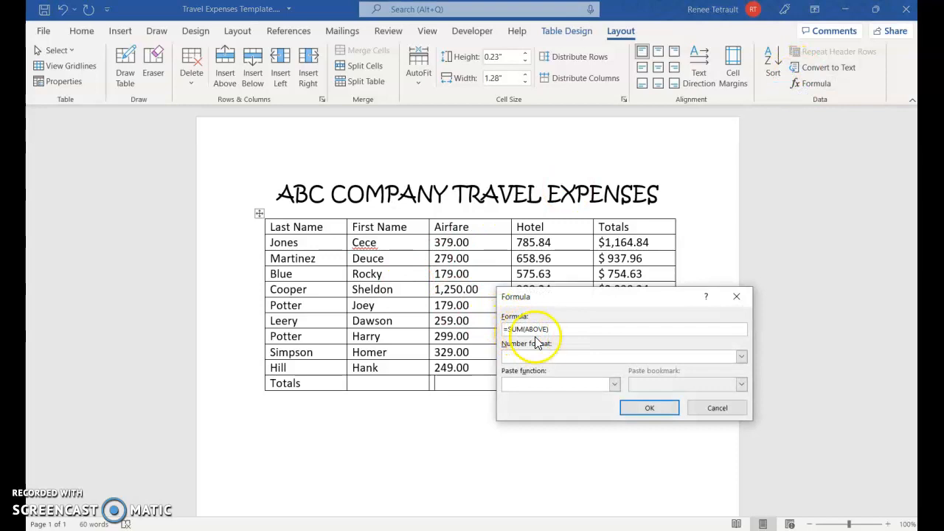
pyautogui.click(742, 357)
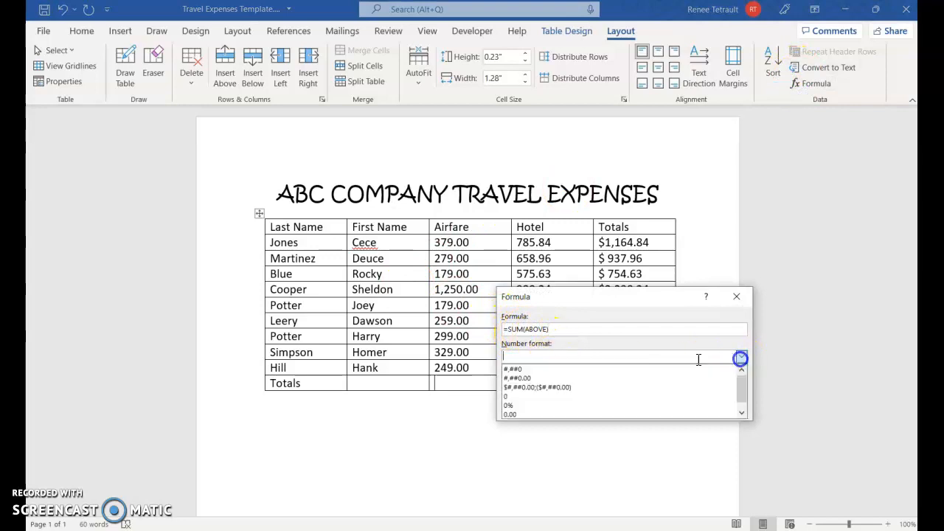
pyautogui.click(541, 387)
pyautogui.click(644, 409)
pyautogui.click(552, 383)
pyautogui.press('F4')
pyautogui.click(660, 386)
pyautogui.press('F4')
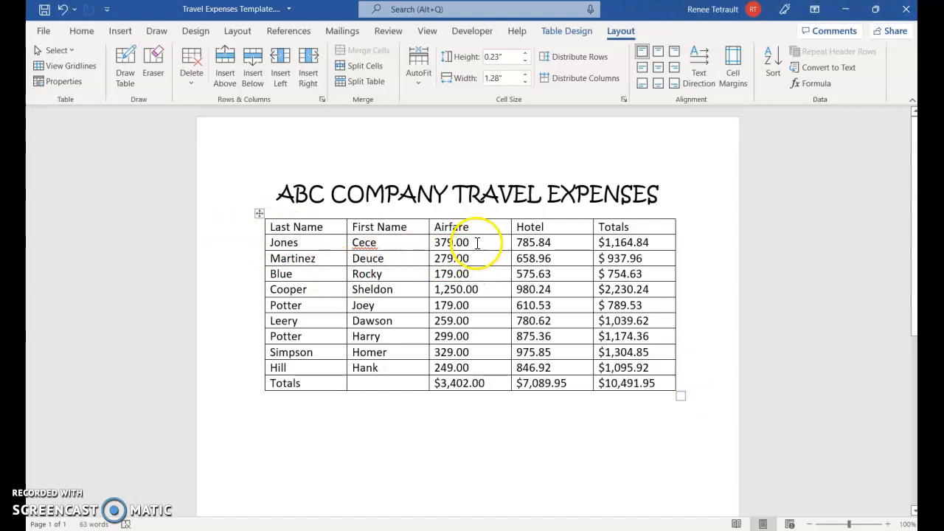
# Right-align all amounts in the Airfare, Hotel and Totals columns and center the header row text
pyautogui.moveTo(479, 241)
pyautogui.mouseDown()
pyautogui.moveTo(491, 366)
pyautogui.moveTo(611, 383)
pyautogui.mouseUp()
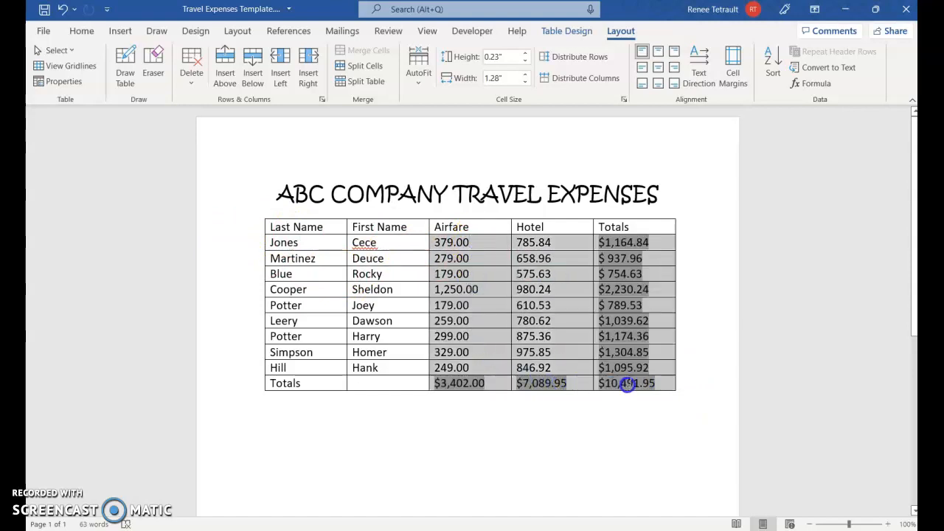
pyautogui.click(678, 52)
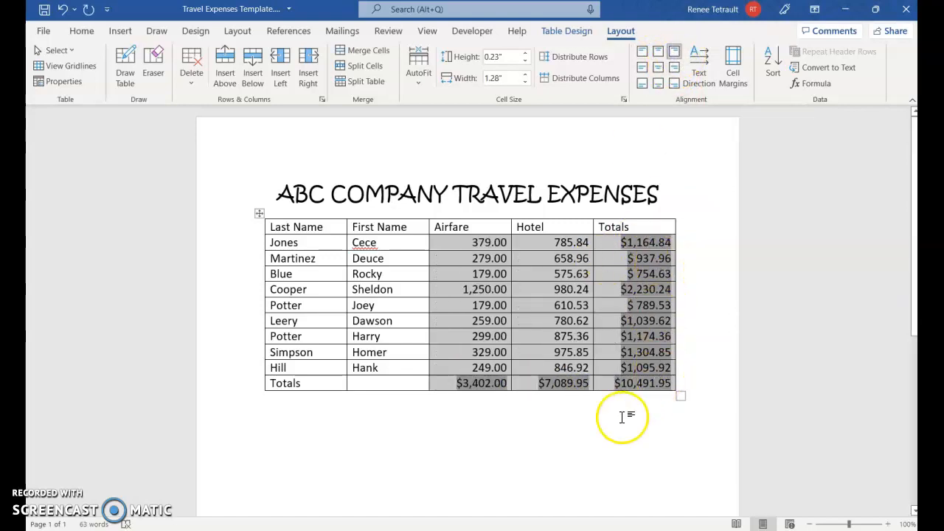
pyautogui.click(231, 228)
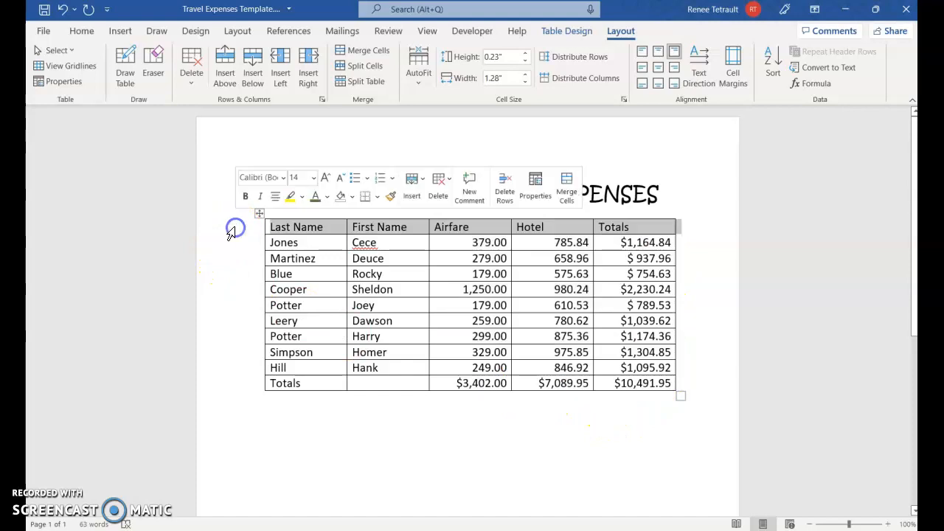
pyautogui.click(659, 68)
pyautogui.click(504, 364)
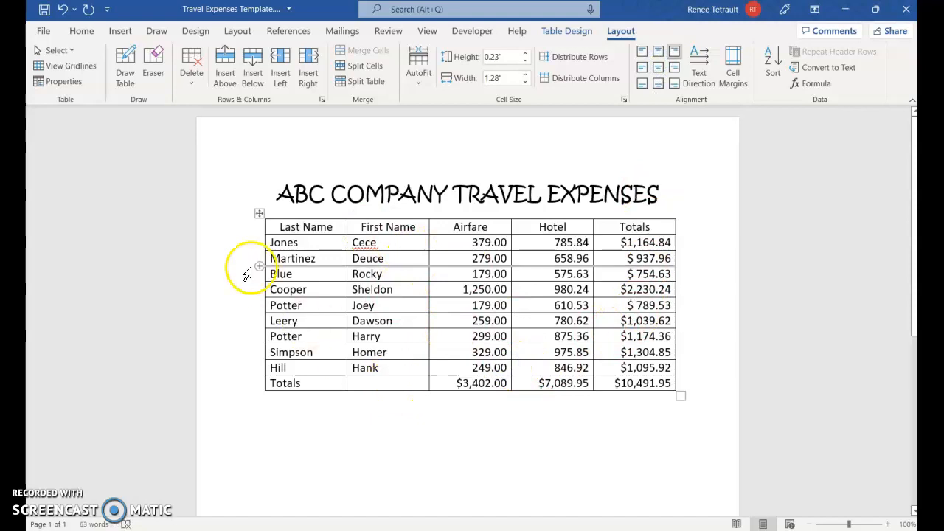
# Sort the traveler rows, without the header and Totals rows, by Column 1 and then Column 2 in ascending order
pyautogui.moveTo(250, 244); pyautogui.dragTo(236, 369)
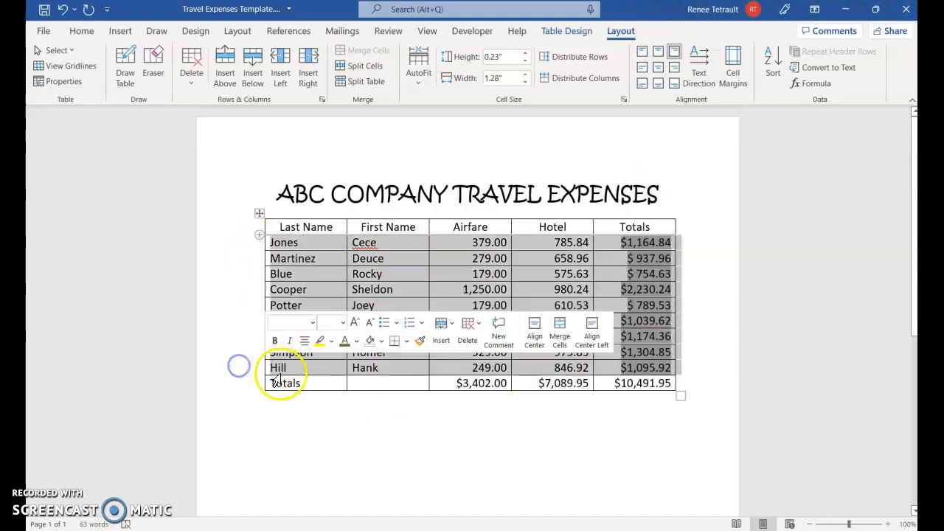
pyautogui.click(771, 74)
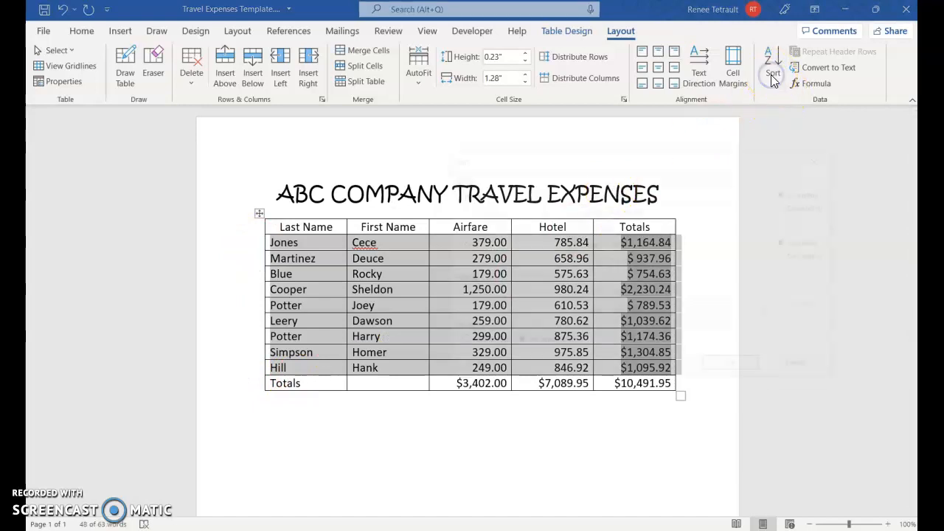
pyautogui.click(569, 193)
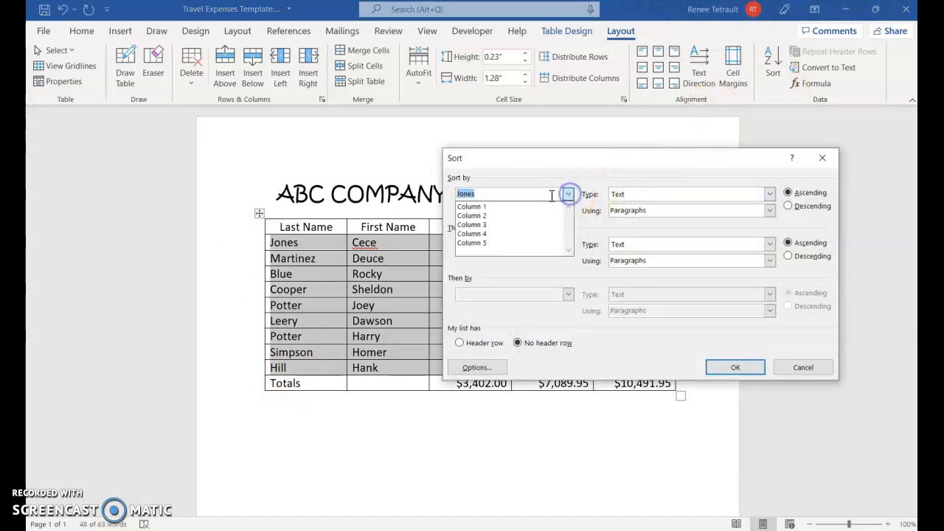
pyautogui.click(476, 206)
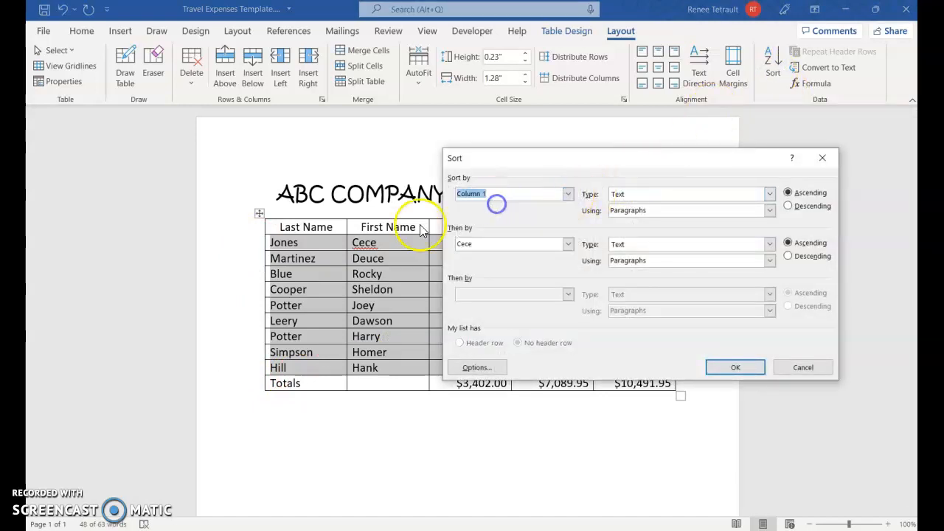
pyautogui.click(569, 245)
pyautogui.click(483, 275)
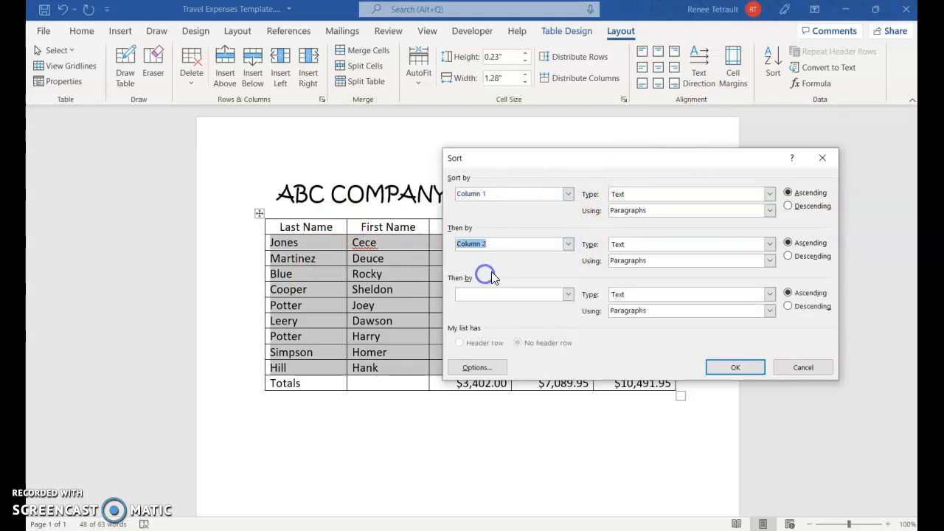
pyautogui.click(724, 369)
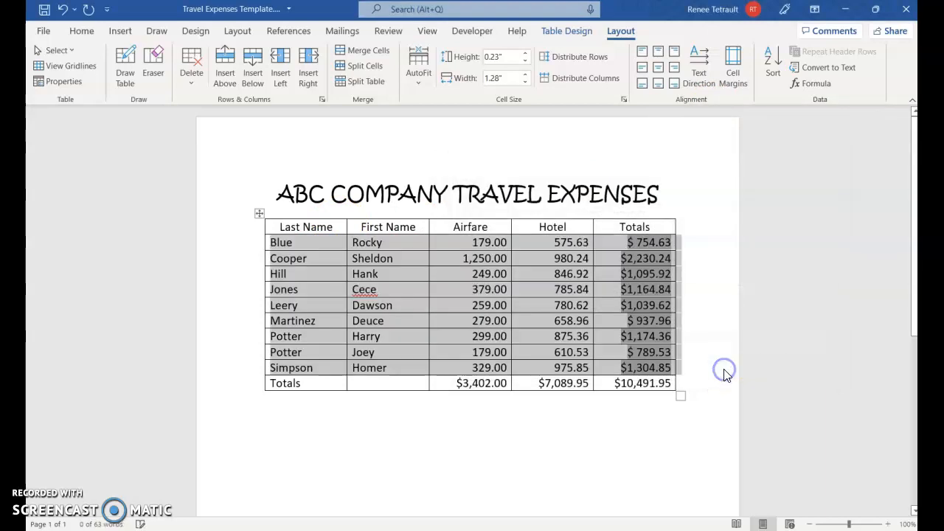
pyautogui.click(514, 289)
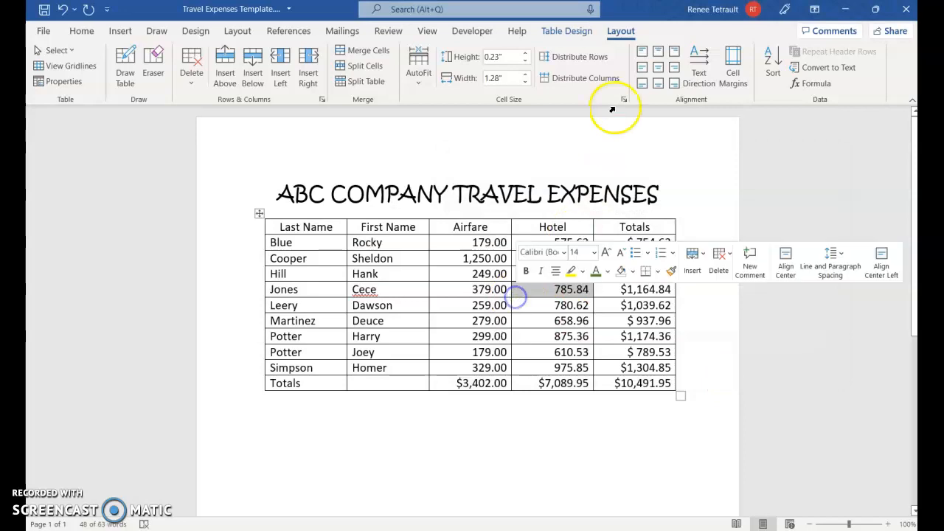
pyautogui.click(567, 31)
pyautogui.click(529, 77)
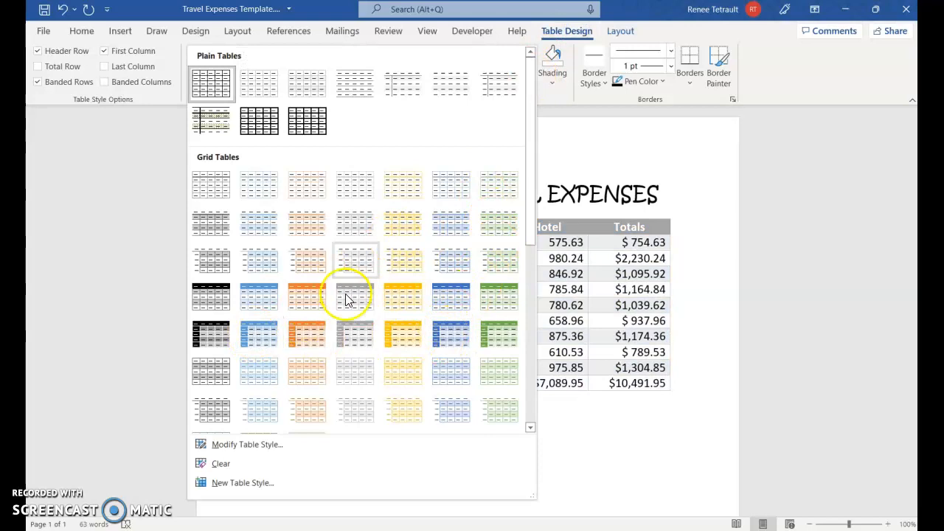
pyautogui.moveTo(530, 211); pyautogui.dragTo(532, 233)
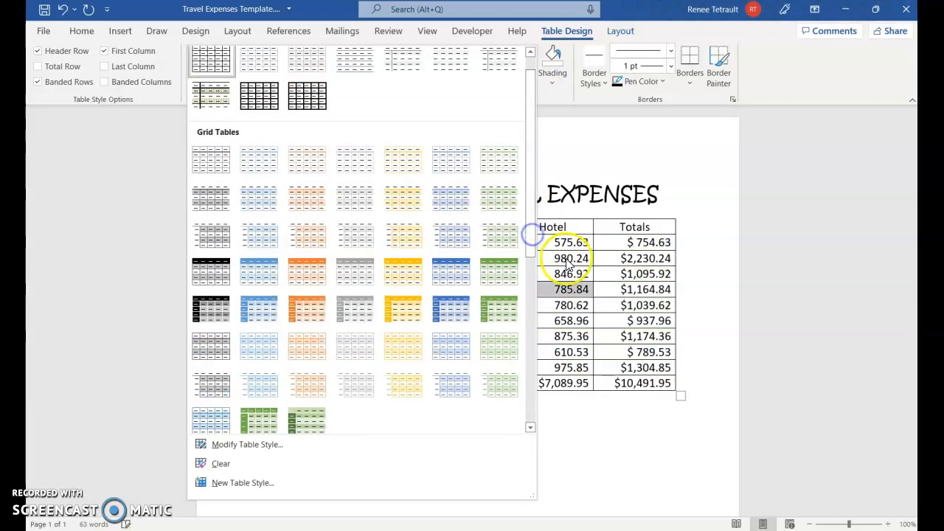
pyautogui.click(566, 259)
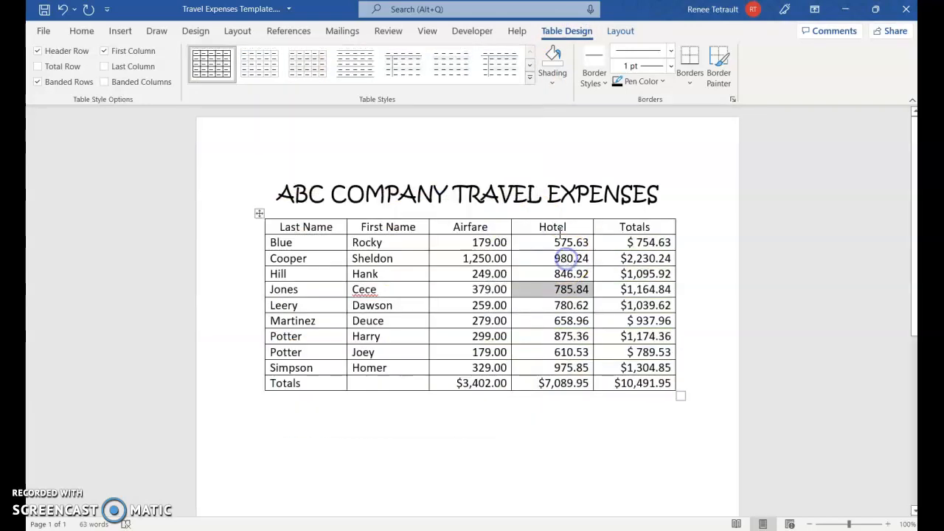
# Change the document's theme colors to Violet II
pyautogui.click(195, 31)
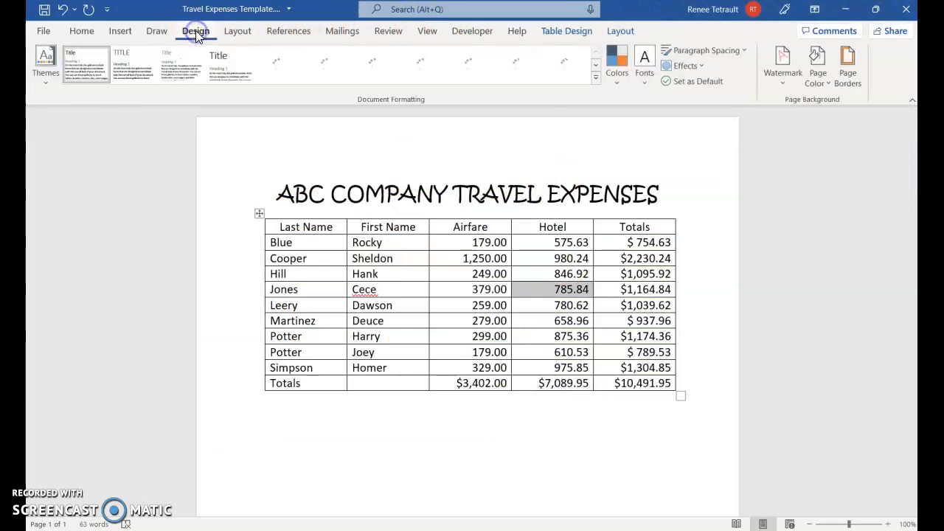
pyautogui.click(624, 77)
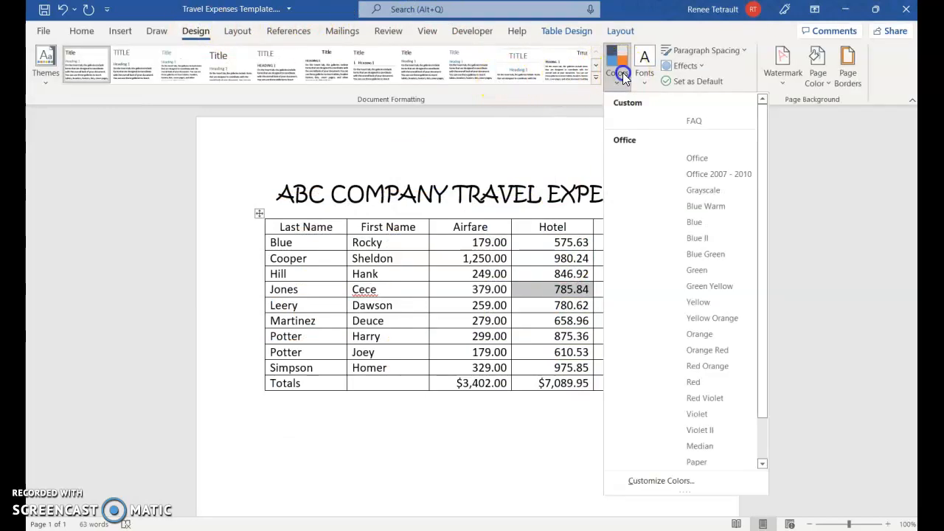
pyautogui.click(547, 260)
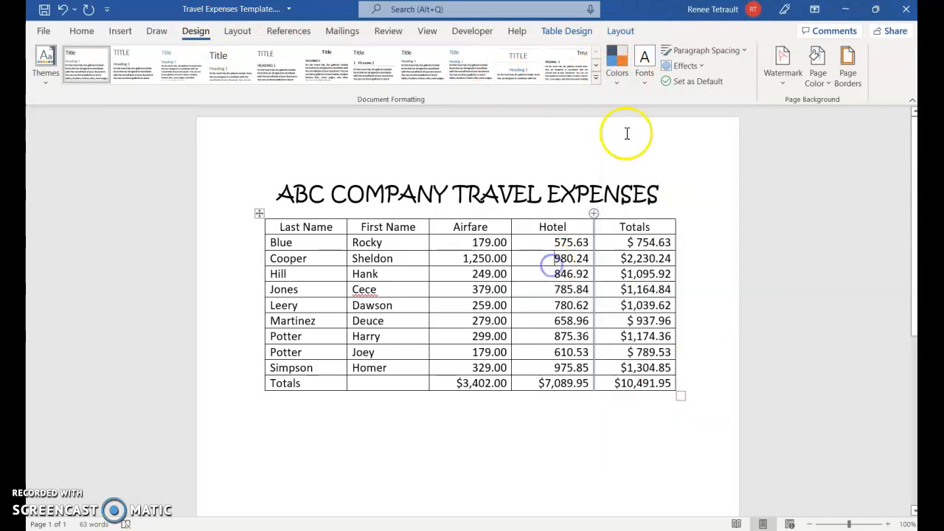
pyautogui.click(620, 63)
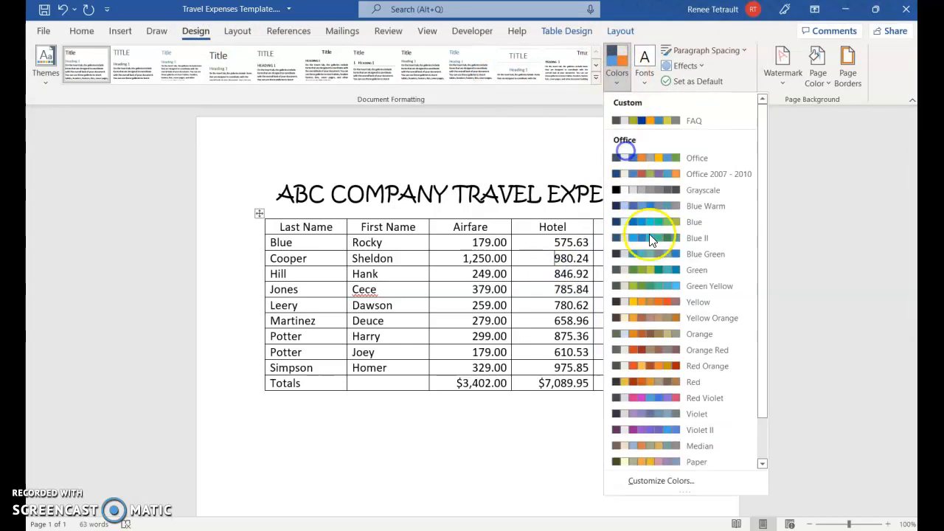
pyautogui.click(695, 431)
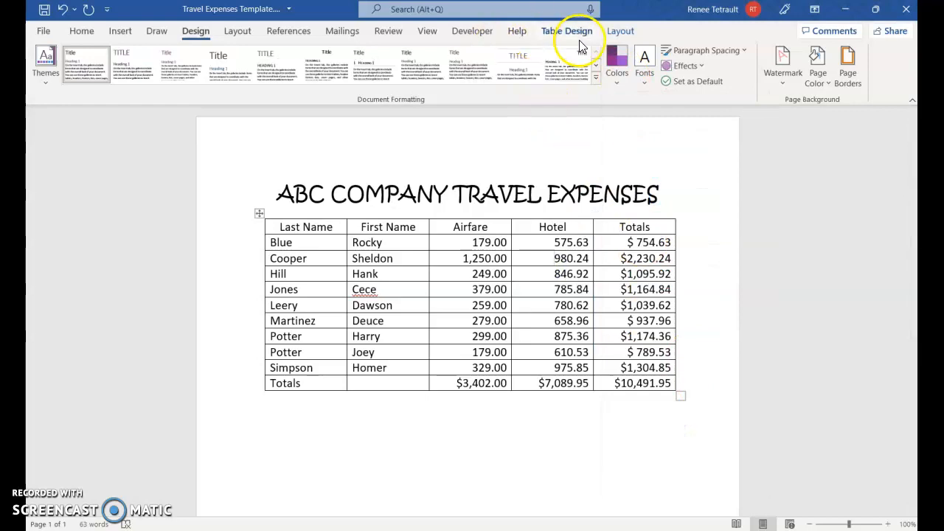
# Apply the purple grid table style with a solid header row and light banded rows to the expenses table
pyautogui.click(618, 31)
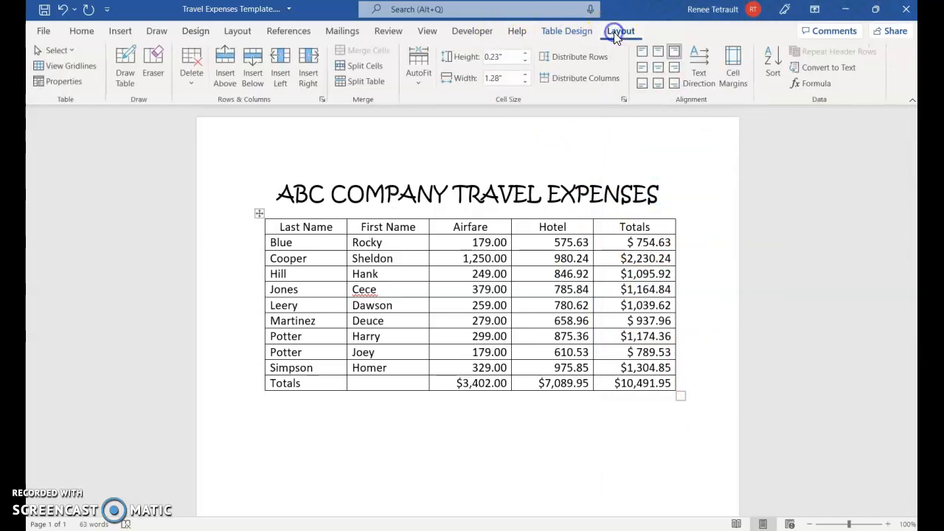
pyautogui.click(572, 33)
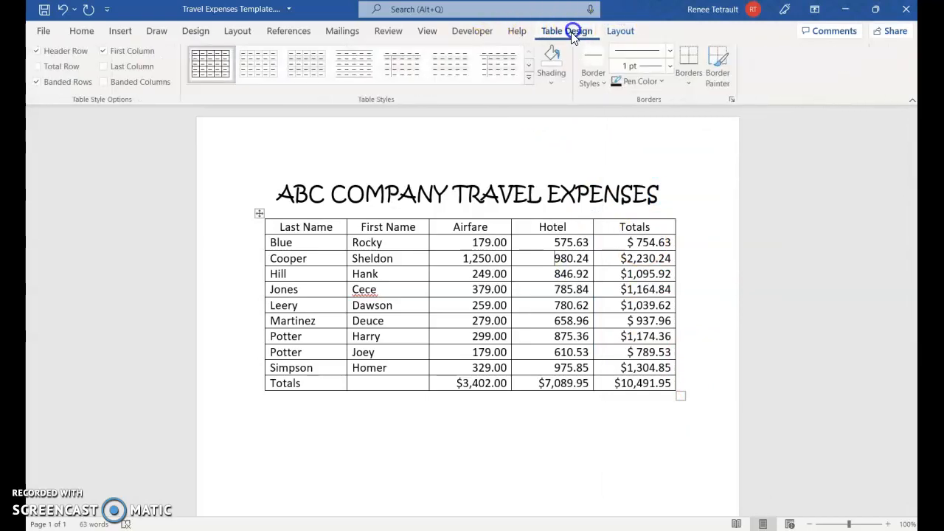
pyautogui.click(531, 86)
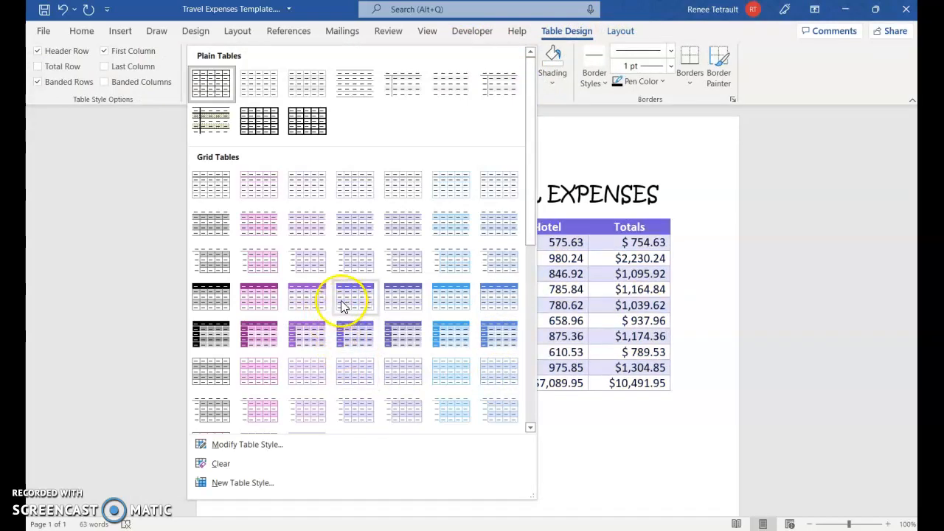
pyautogui.click(316, 296)
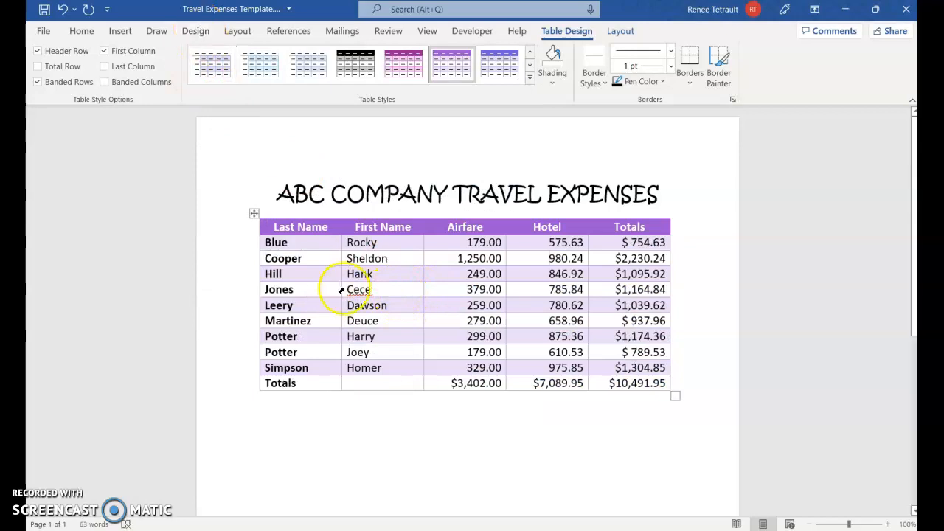
# Center the page content vertically and add a purple 24 pt triangle-pattern art border in the Box setting to the whole document
pyautogui.click(233, 33)
pyautogui.click(238, 98)
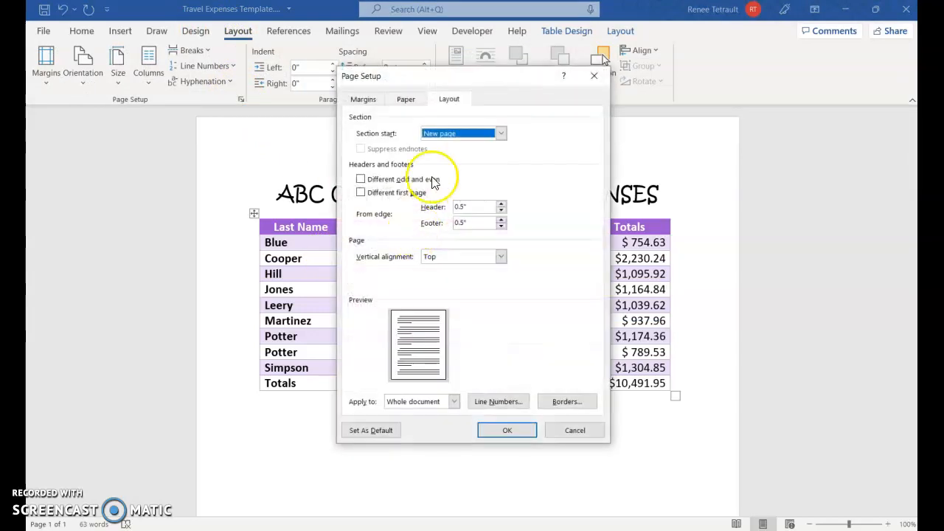
pyautogui.click(501, 256)
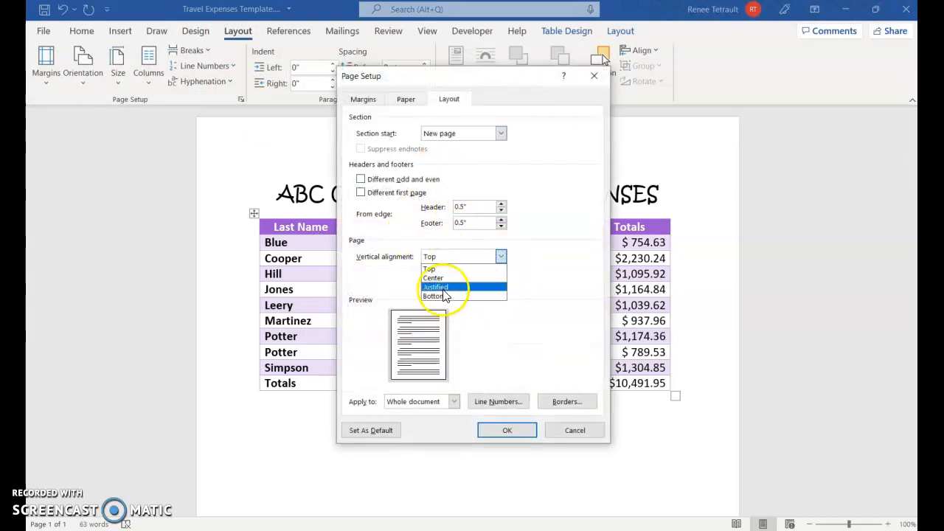
pyautogui.click(441, 278)
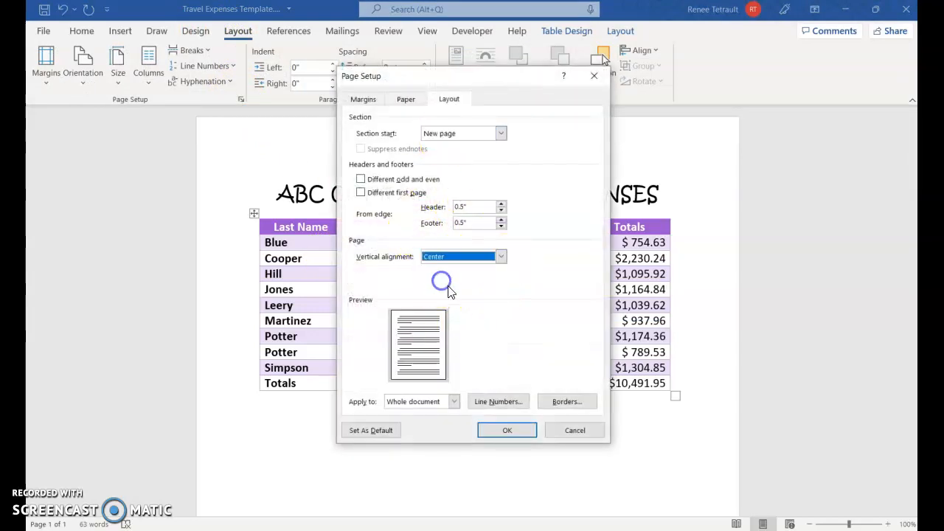
pyautogui.click(568, 403)
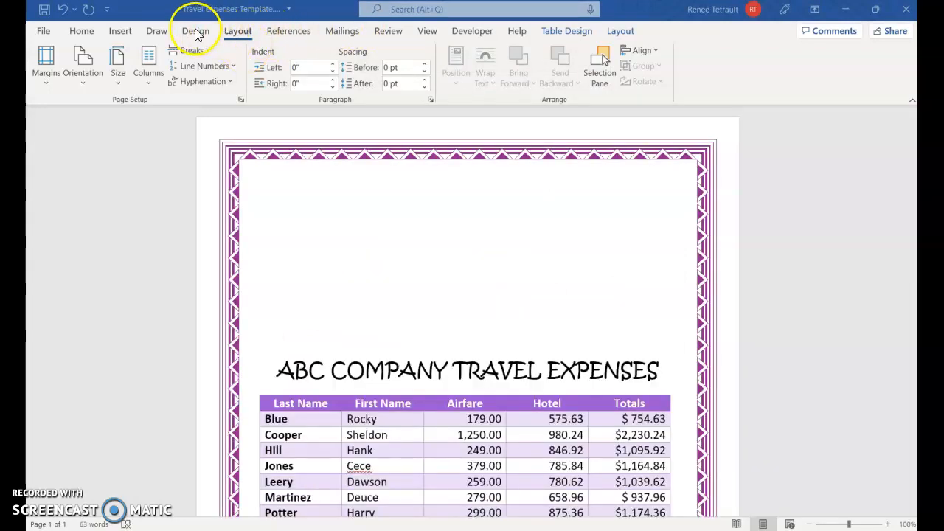
pyautogui.click(196, 31)
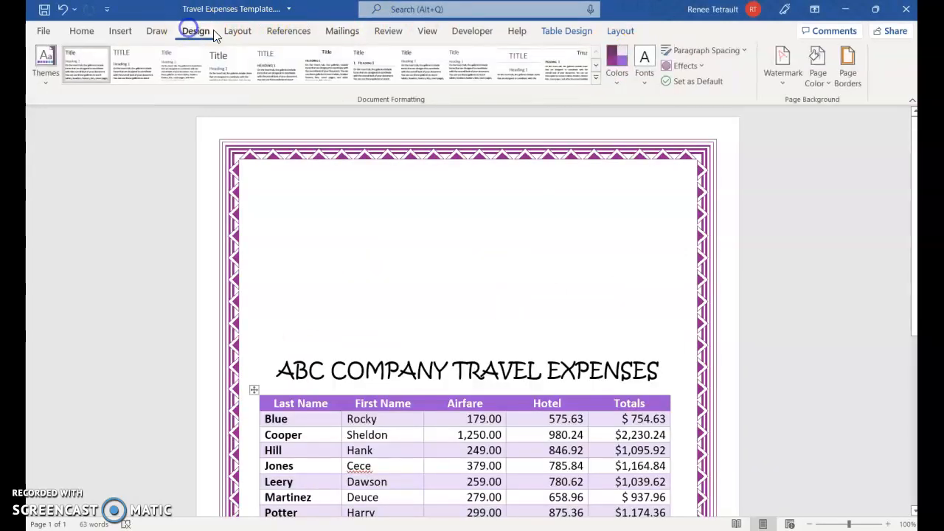
pyautogui.click(848, 74)
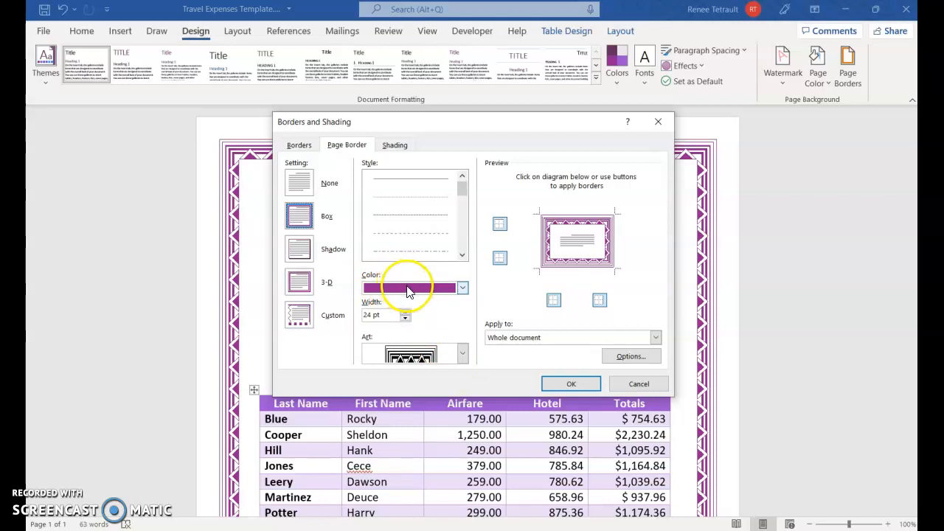
pyautogui.click(570, 385)
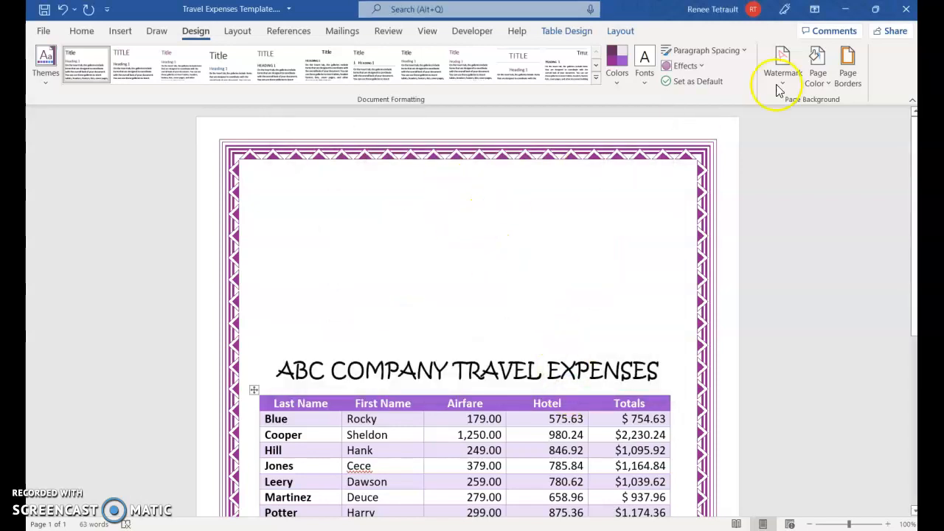
# Set up a two-color gradient page background with white as Color 1 and light pink as Color 2
pyautogui.click(825, 81)
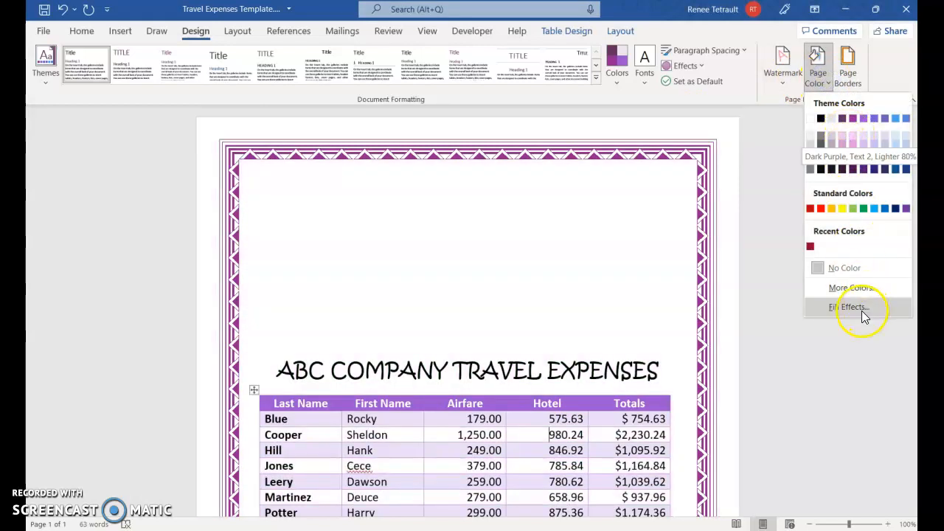
pyautogui.click(852, 306)
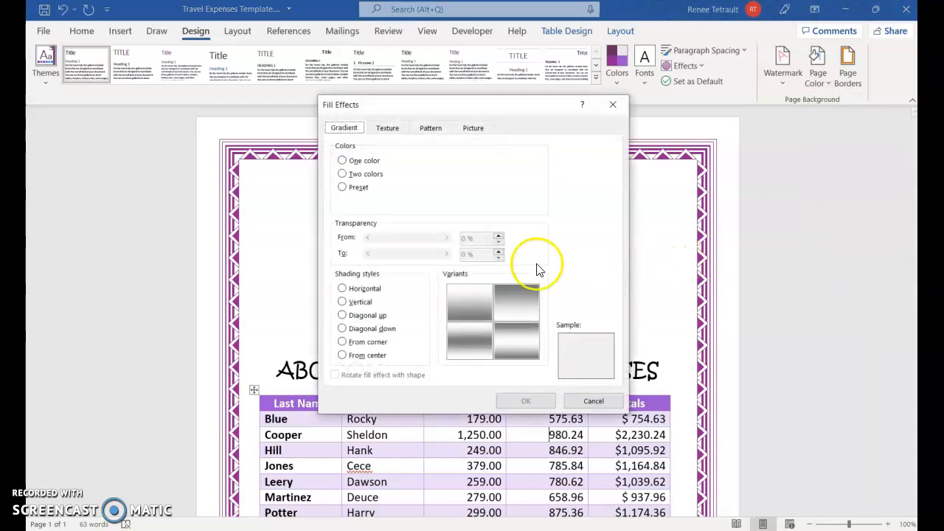
pyautogui.click(342, 174)
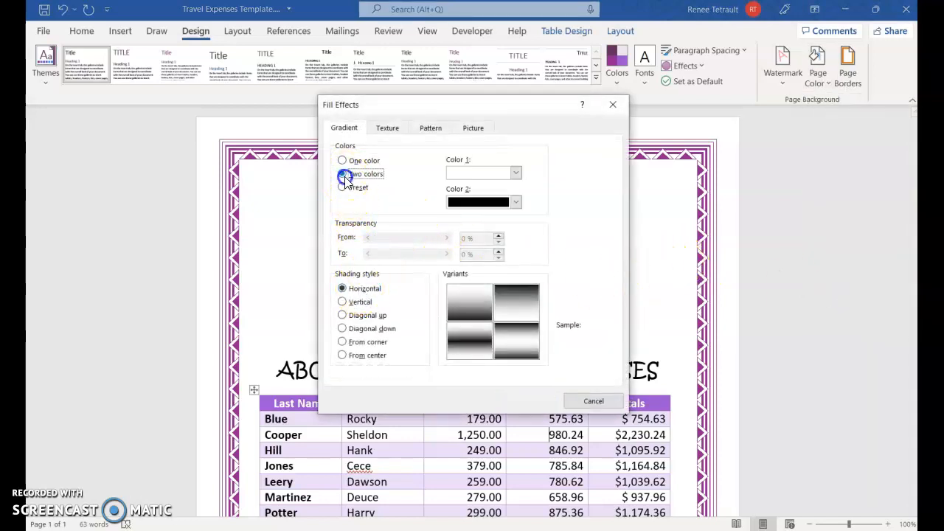
pyautogui.click(516, 202)
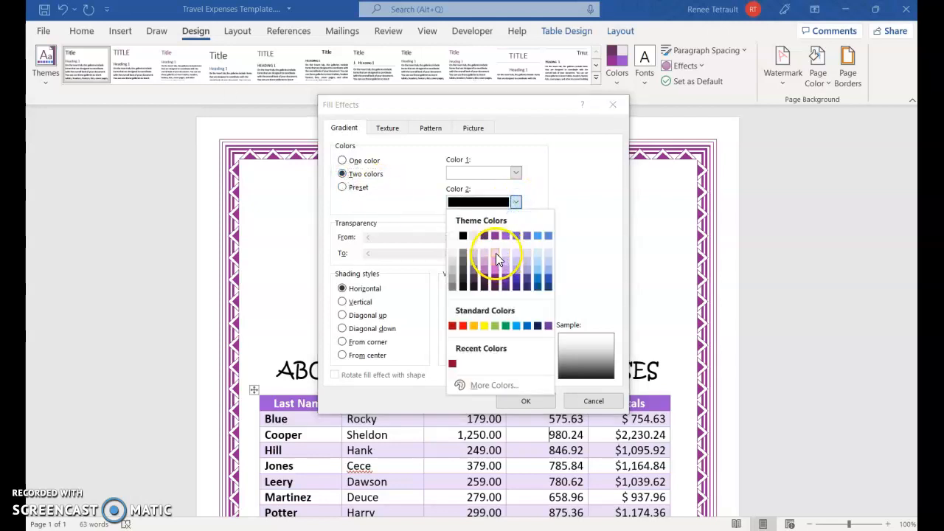
pyautogui.click(496, 254)
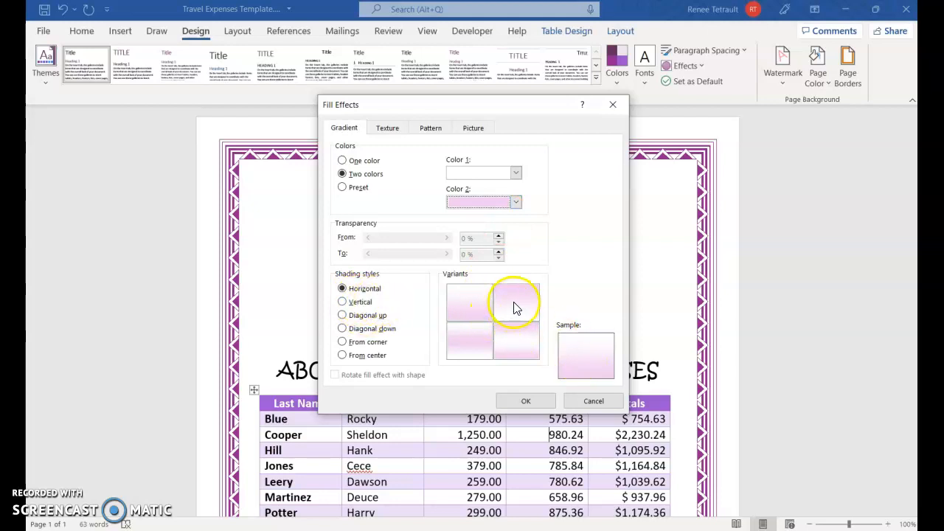
# Compare the gradient variants and shading styles, choose From center and apply the gradient to the page background
pyautogui.click(532, 346)
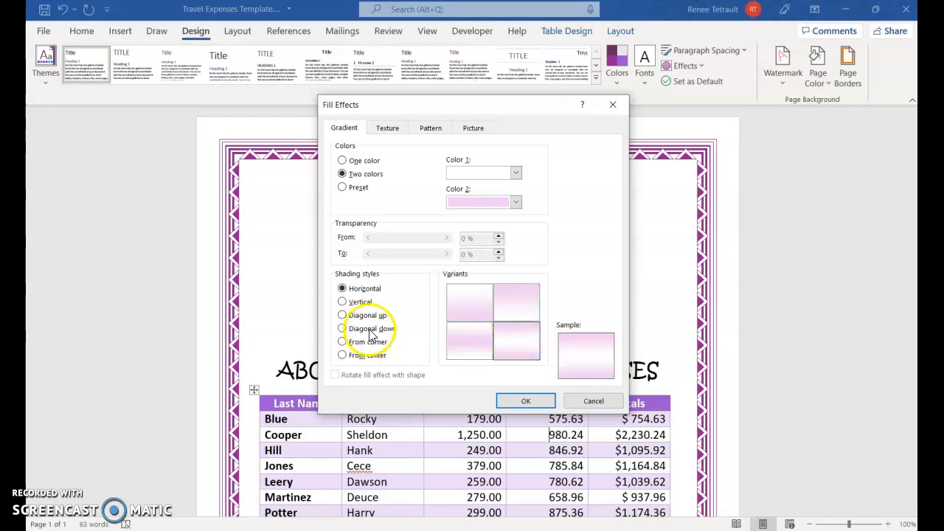
pyautogui.click(357, 301)
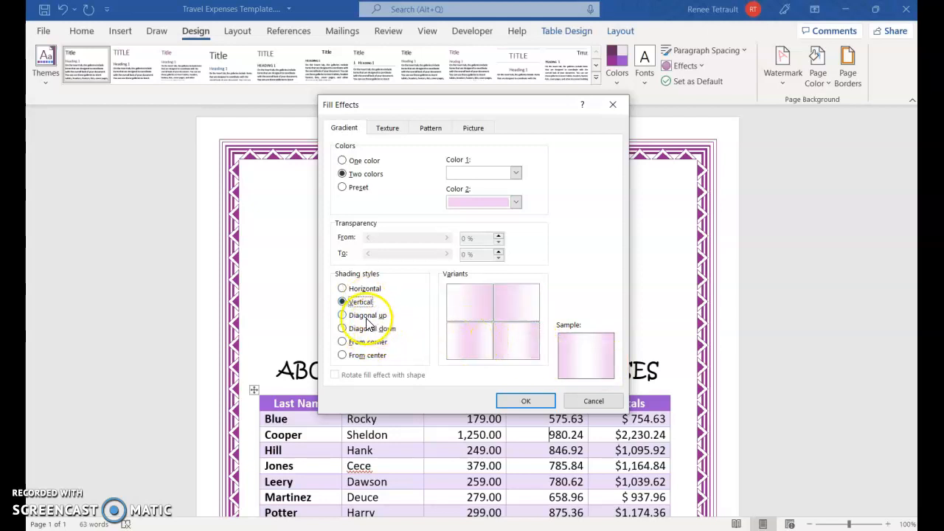
pyautogui.click(363, 317)
pyautogui.click(476, 344)
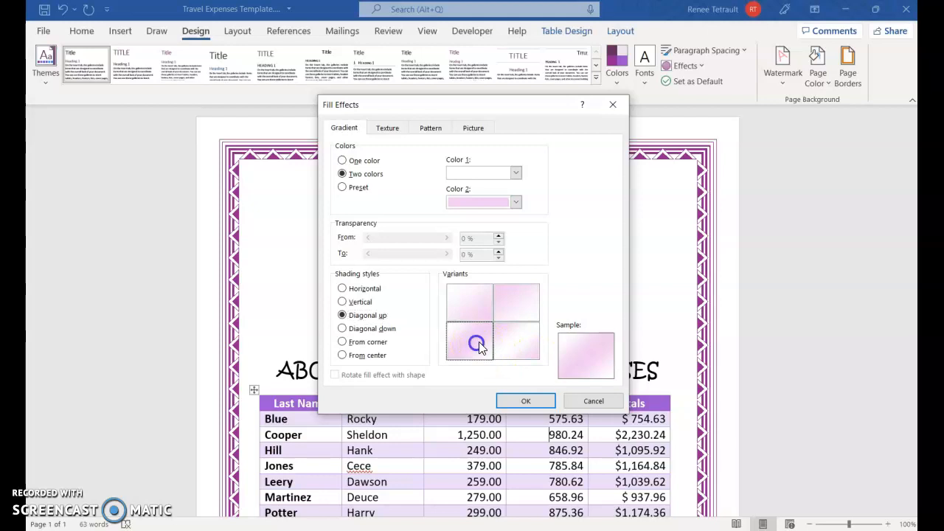
pyautogui.click(382, 329)
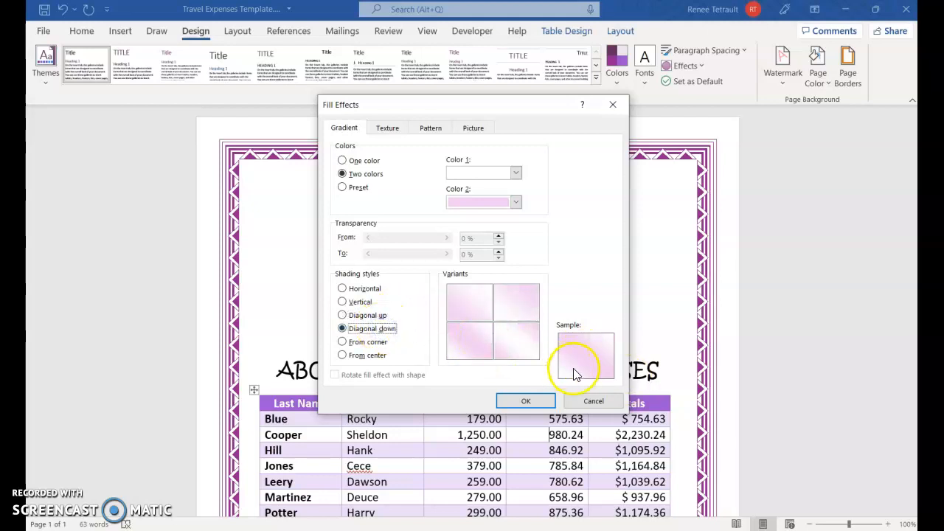
pyautogui.click(367, 343)
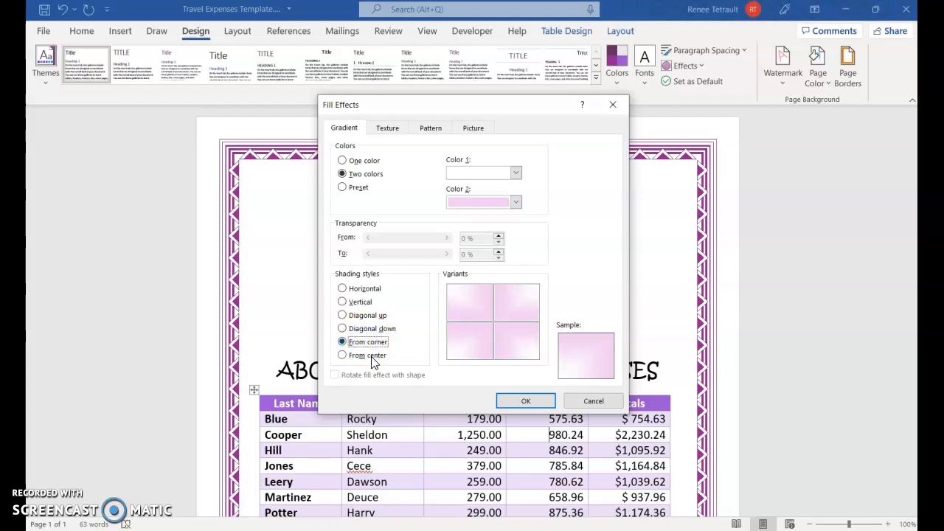
pyautogui.click(371, 357)
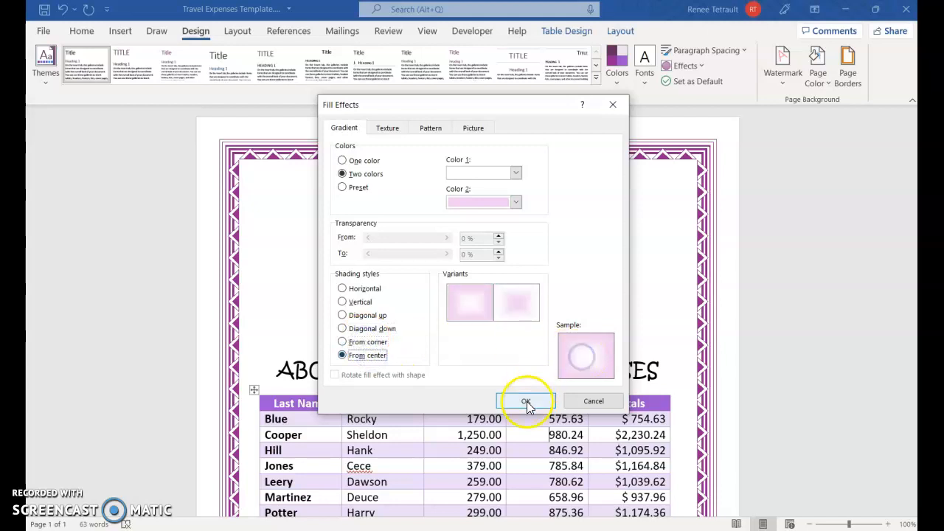
pyautogui.click(526, 401)
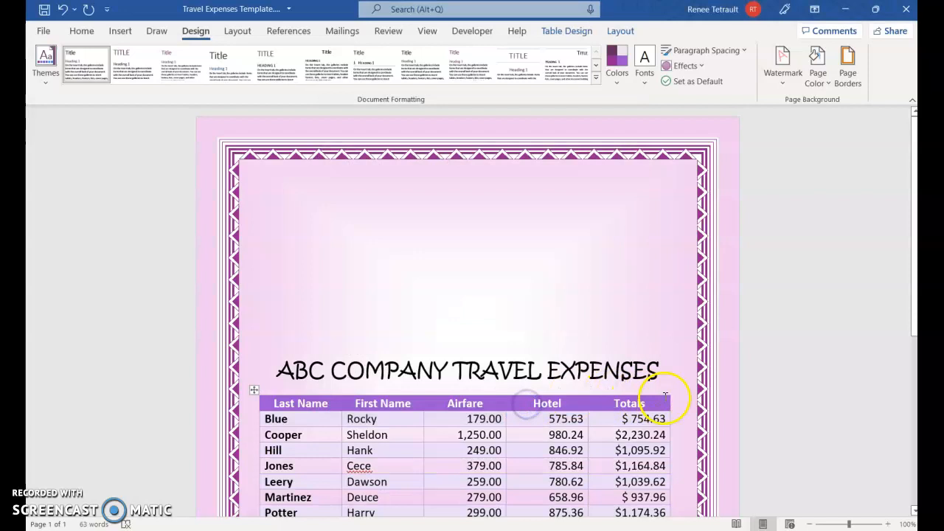
pyautogui.scroll(-3, 631, 291)
pyautogui.scroll(2, 685, 274)
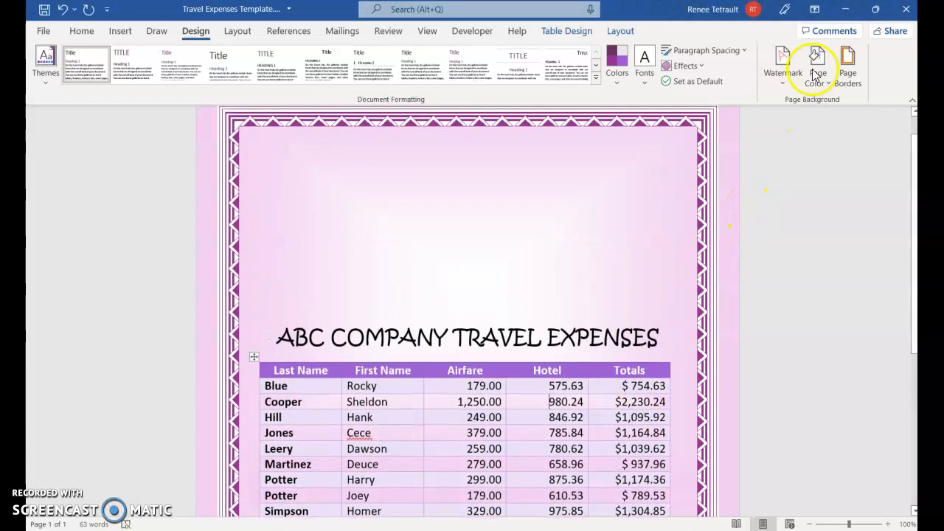
# Switch the page background gradient to preset colors, compare Desert and Horizon, and choose Calm Water
pyautogui.click(820, 75)
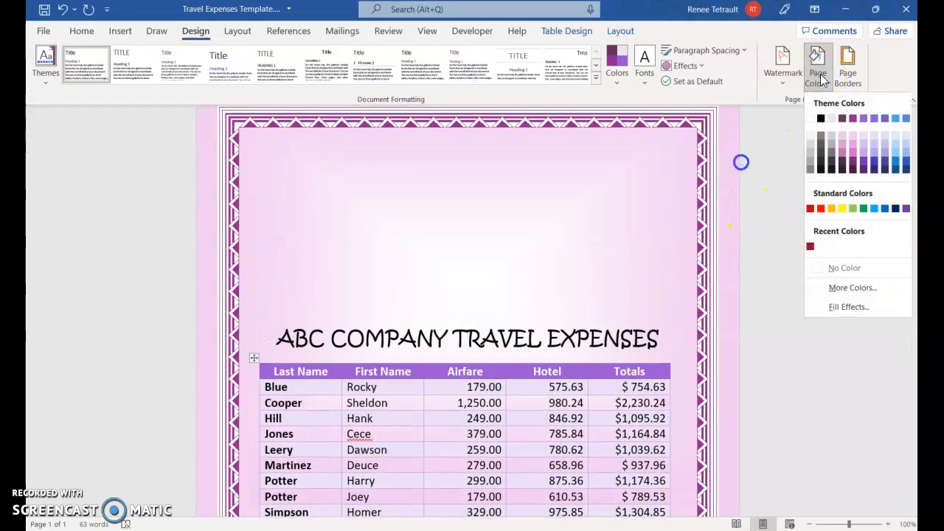
pyautogui.click(819, 307)
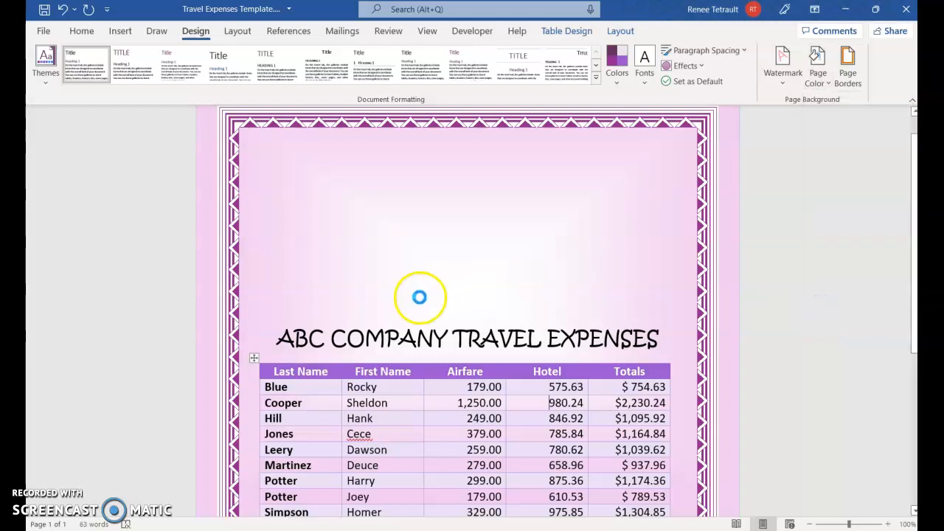
pyautogui.click(358, 189)
pyautogui.click(535, 174)
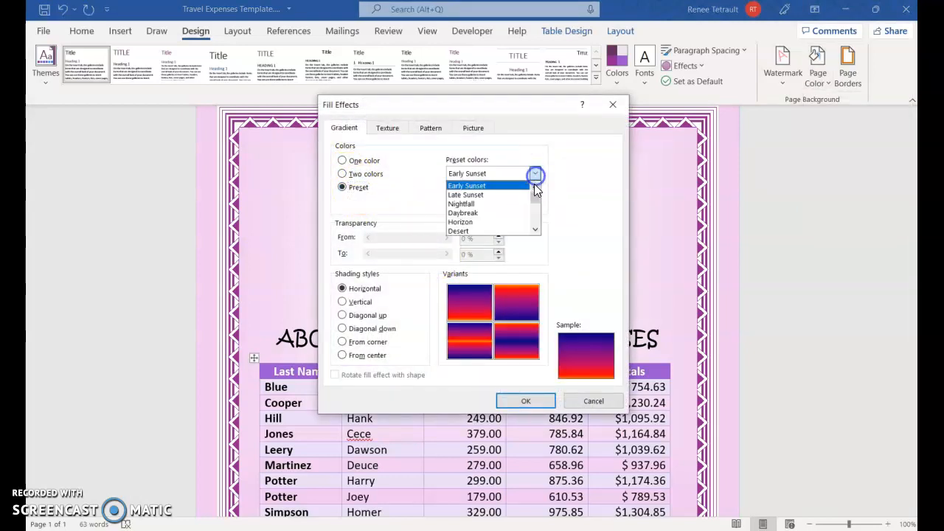
pyautogui.click(501, 231)
pyautogui.click(535, 173)
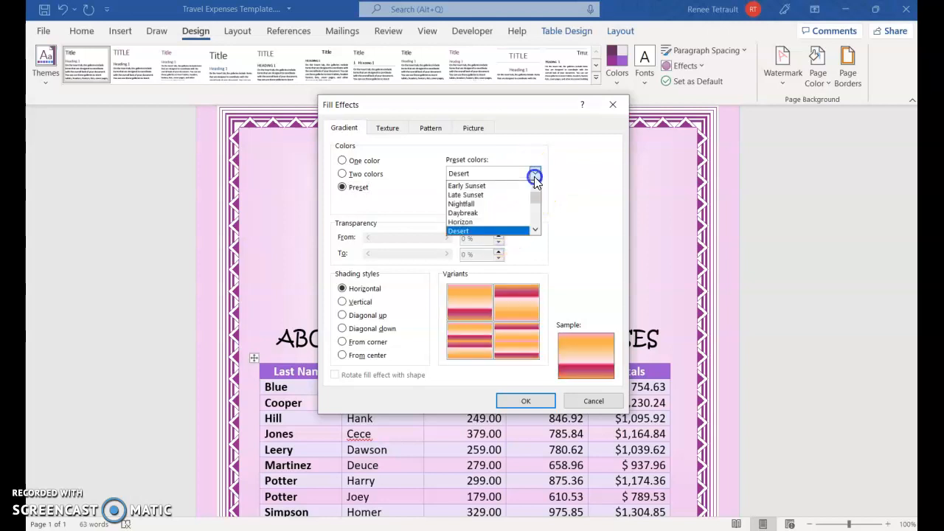
pyautogui.click(488, 221)
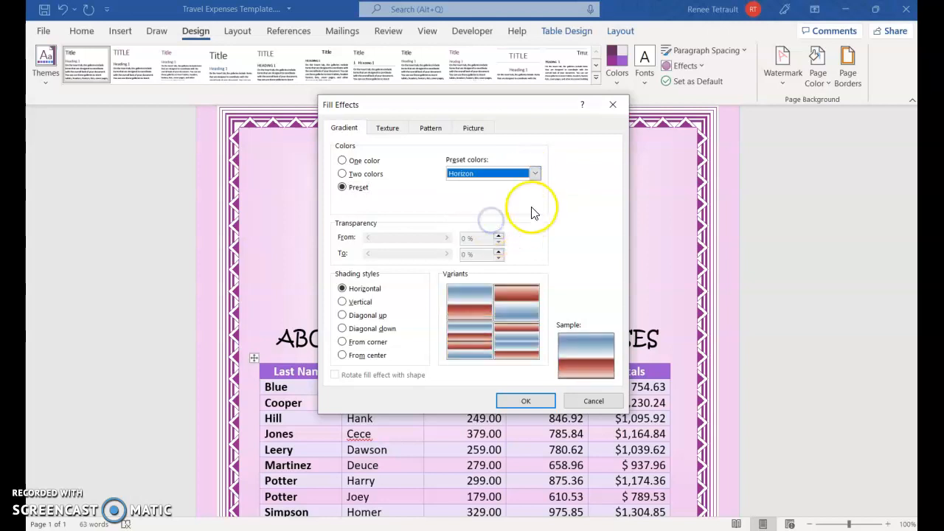
pyautogui.click(534, 173)
pyautogui.click(535, 229)
pyautogui.click(536, 229)
pyautogui.click(535, 230)
pyautogui.click(489, 221)
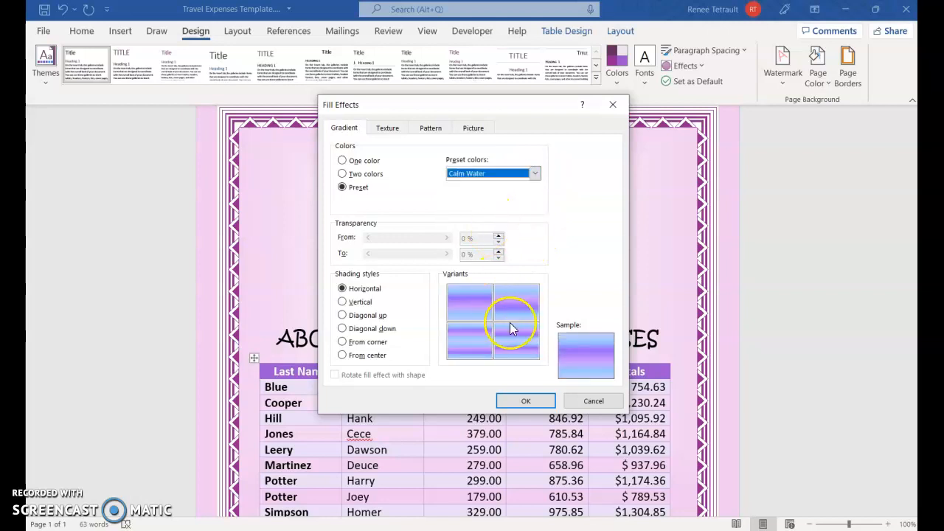
# Compare the shading styles, choose From corner with the upper-right variant, apply the Calm Water gradient and review the page
pyautogui.click(365, 328)
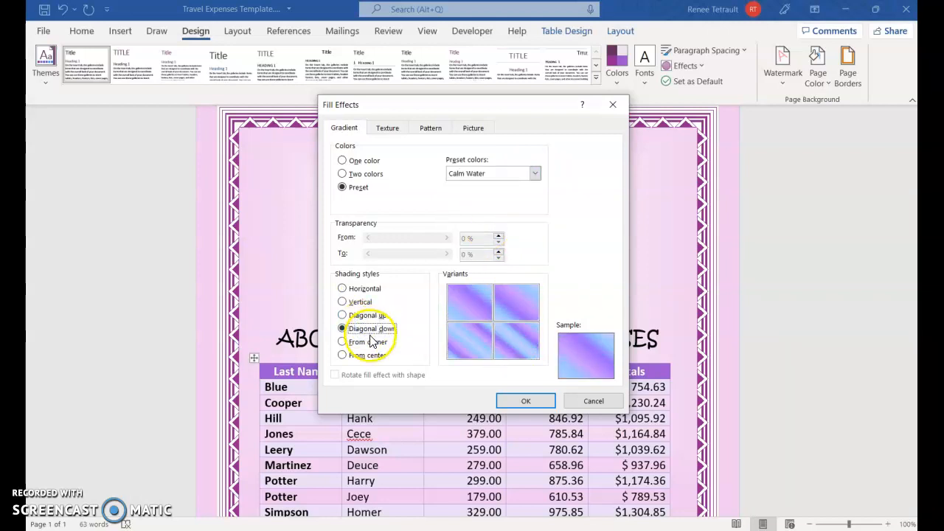
pyautogui.click(369, 342)
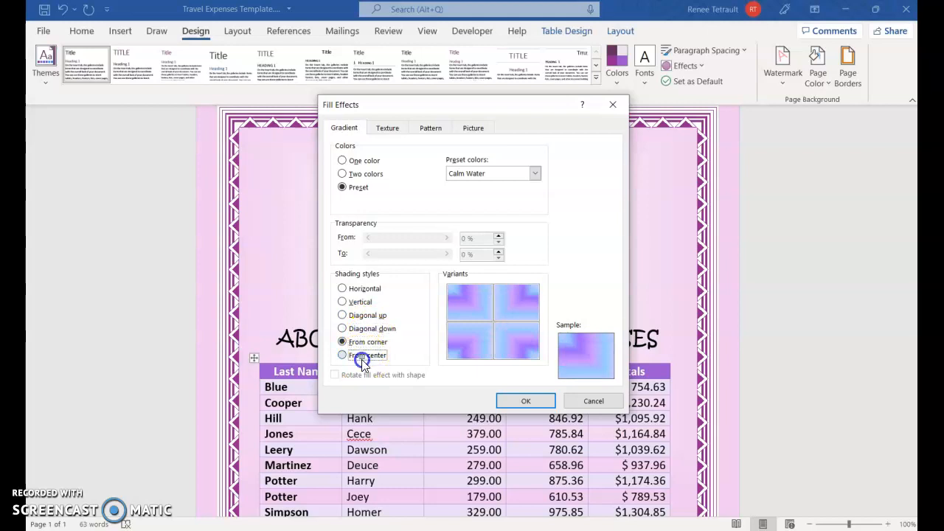
pyautogui.click(362, 356)
pyautogui.click(366, 342)
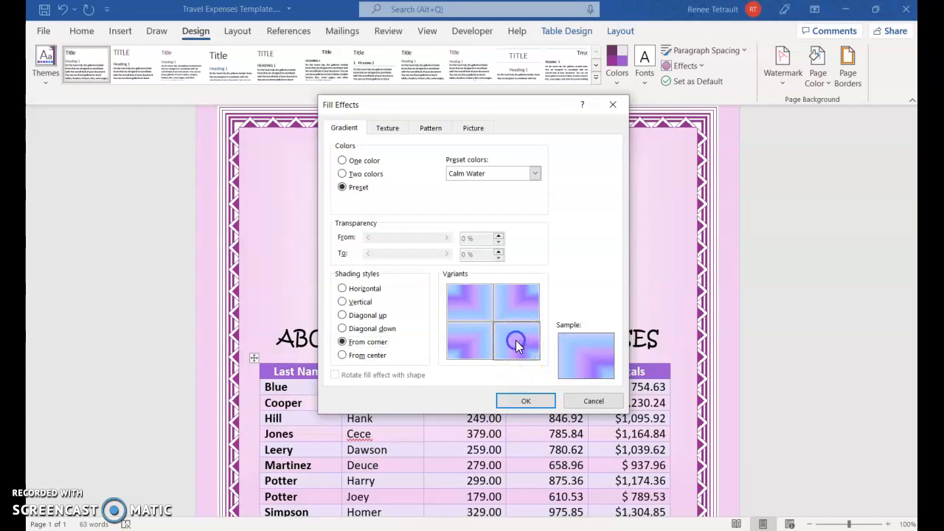
pyautogui.click(515, 306)
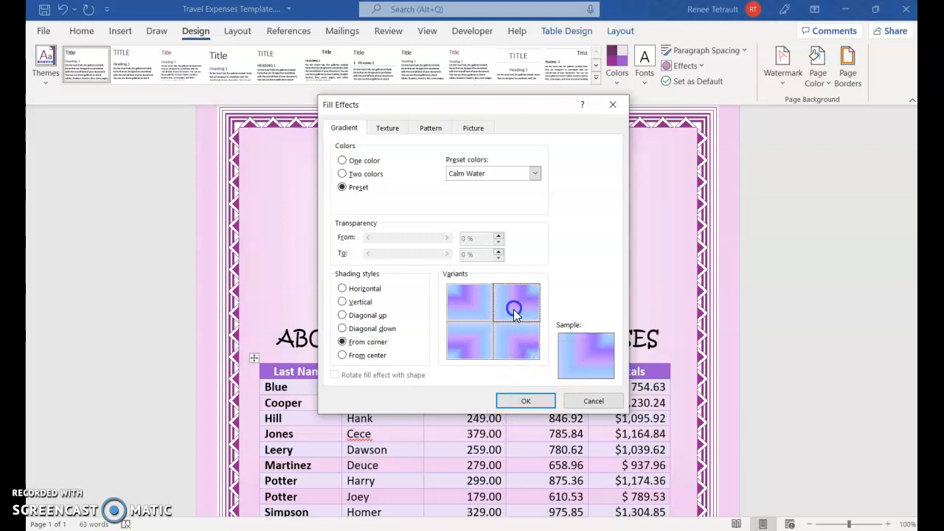
pyautogui.click(528, 401)
pyautogui.scroll(-5, 712, 344)
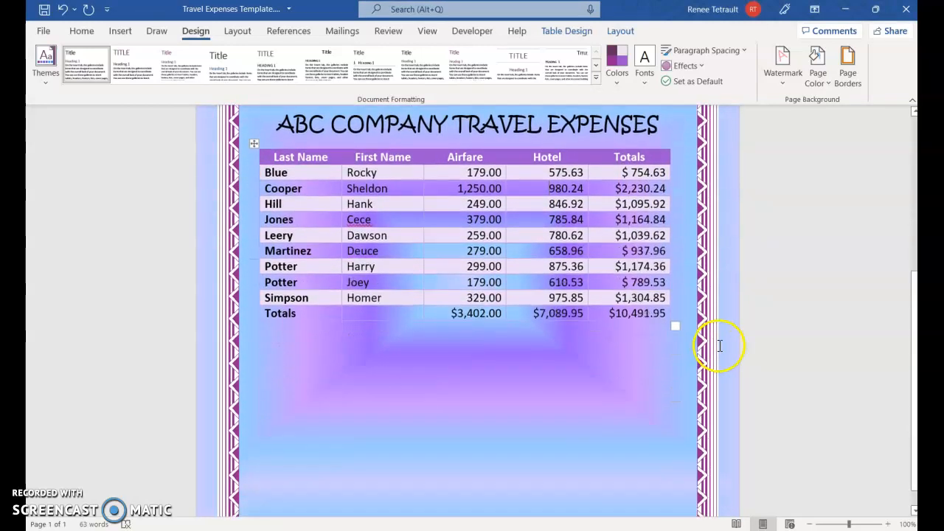
pyautogui.scroll(-1, 717, 359)
pyautogui.scroll(4, 706, 379)
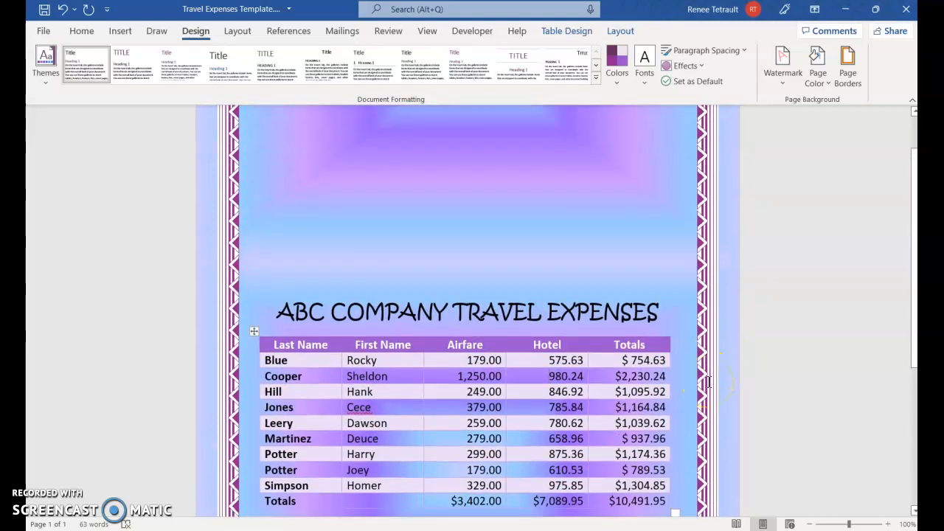
pyautogui.scroll(2, 413, 67)
pyautogui.scroll(2, 419, 171)
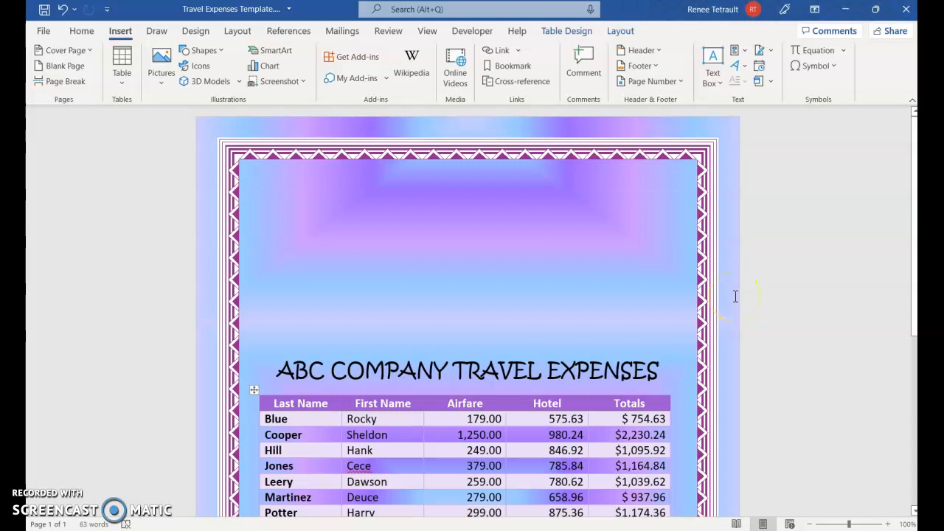
pyautogui.scroll(-2, 568, 240)
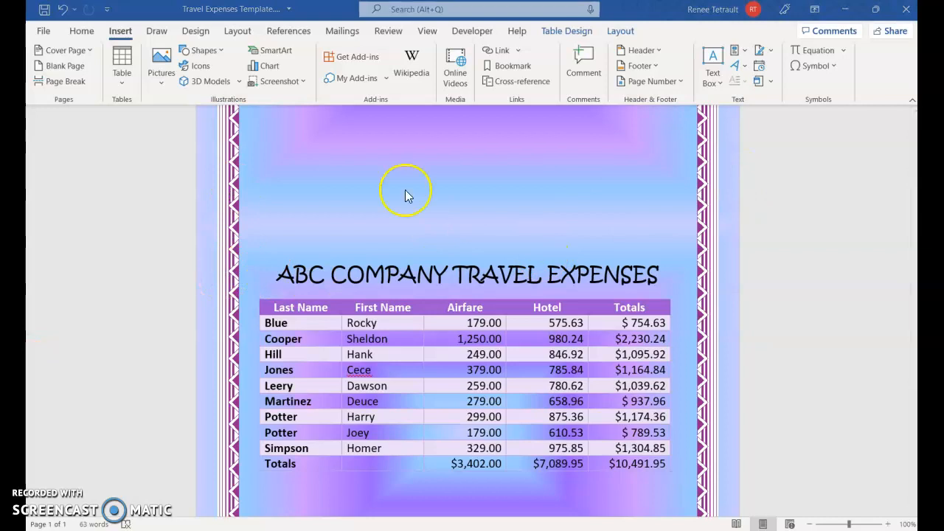
# Create a new blank document and insert a table with three columns and five rows
pyautogui.hotkey('ctrl', 'n')
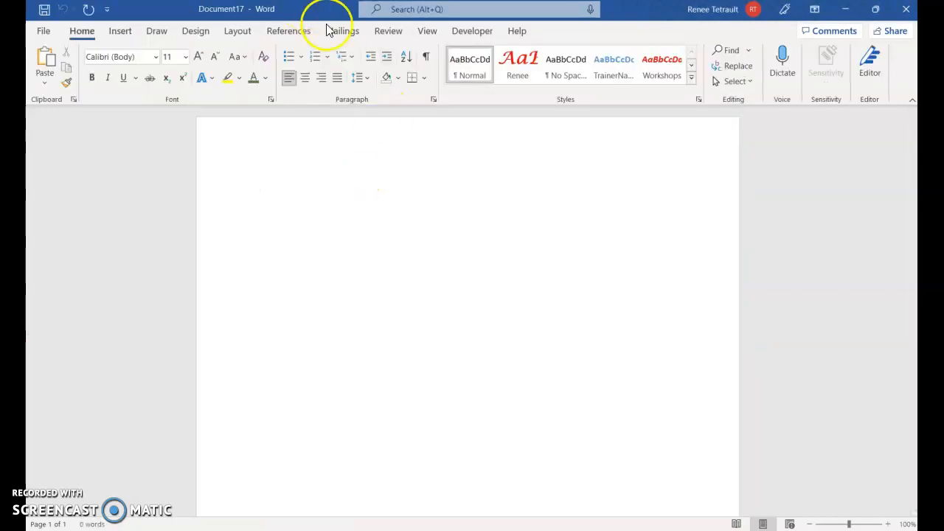
pyautogui.click(121, 31)
pyautogui.click(121, 65)
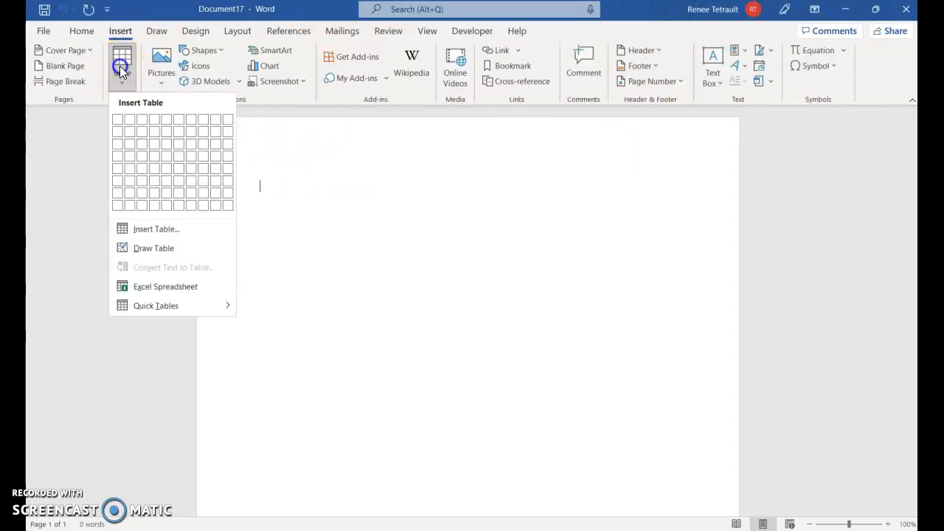
pyautogui.click(142, 172)
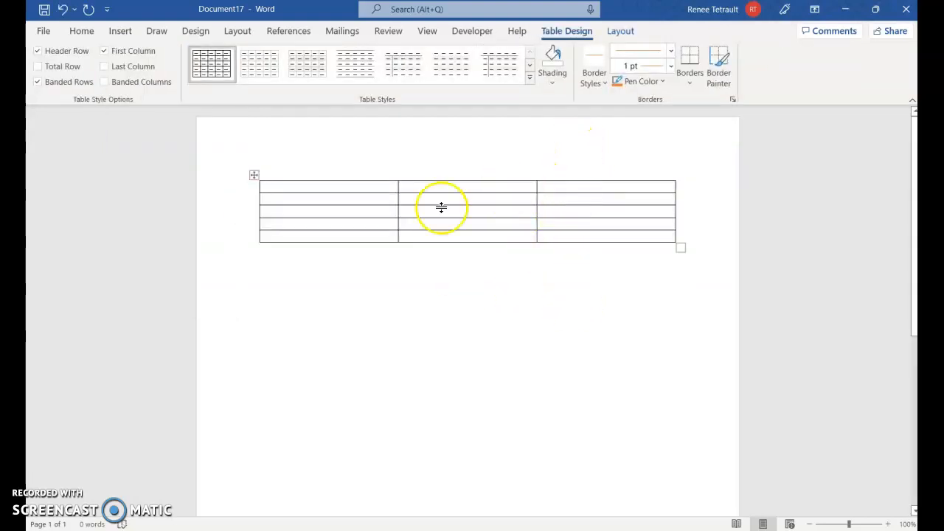
# Try inserting a column after the table's first column and a row after its third row, undoing each insertion
pyautogui.click(398, 176)
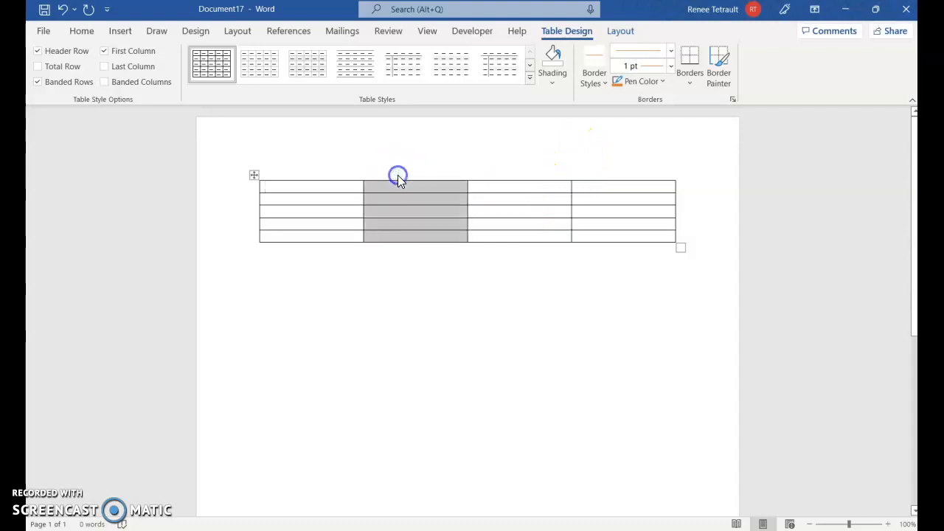
pyautogui.click(64, 9)
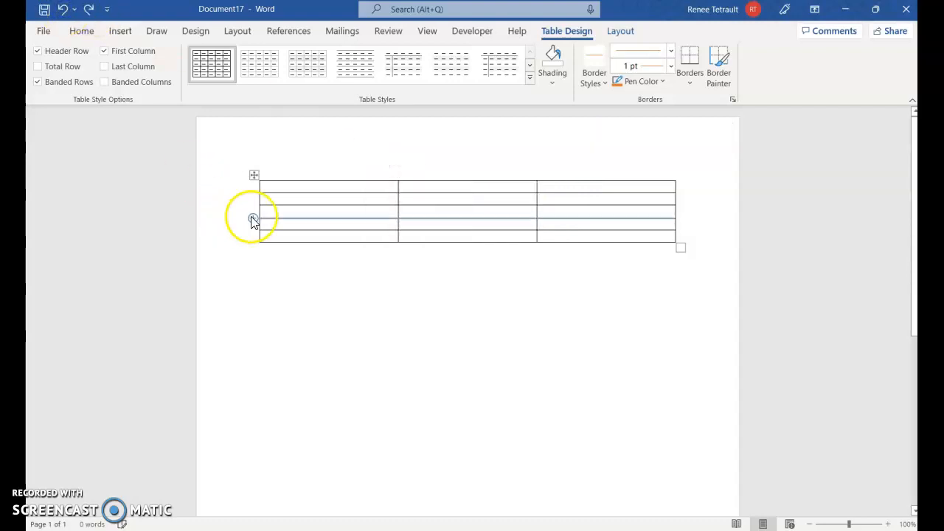
pyautogui.click(252, 219)
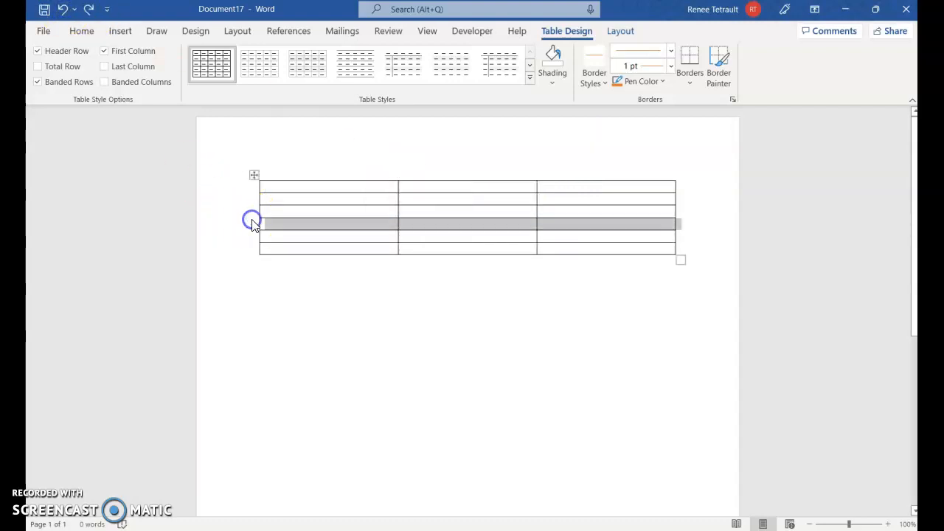
pyautogui.click(64, 16)
# Insert eight rows below the table's last four rows, adding four rows at a time
pyautogui.moveTo(240, 201)
pyautogui.moveTo(240, 201); pyautogui.dragTo(238, 234)
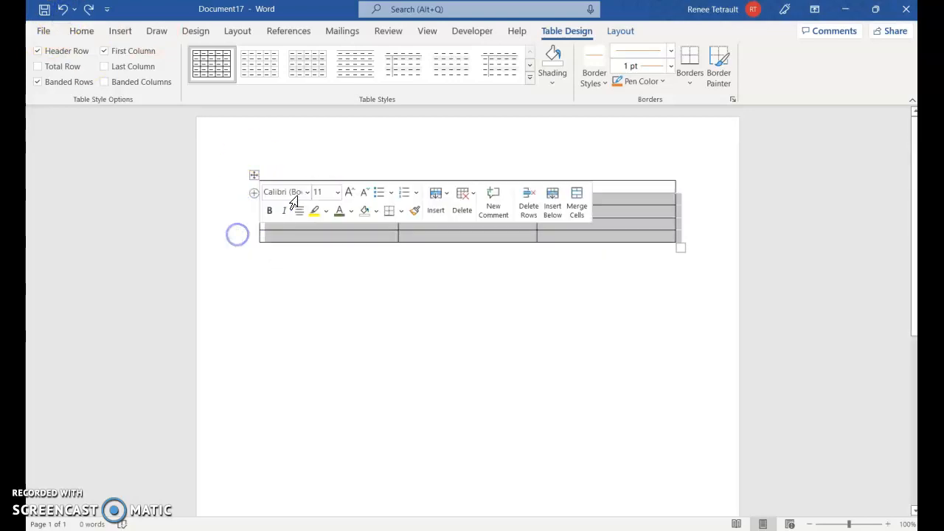
pyautogui.click(620, 30)
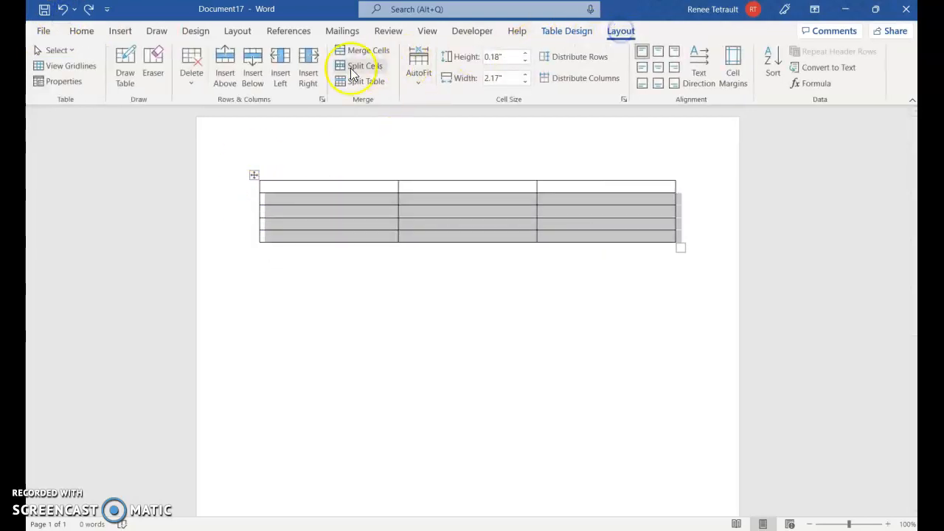
pyautogui.click(249, 77)
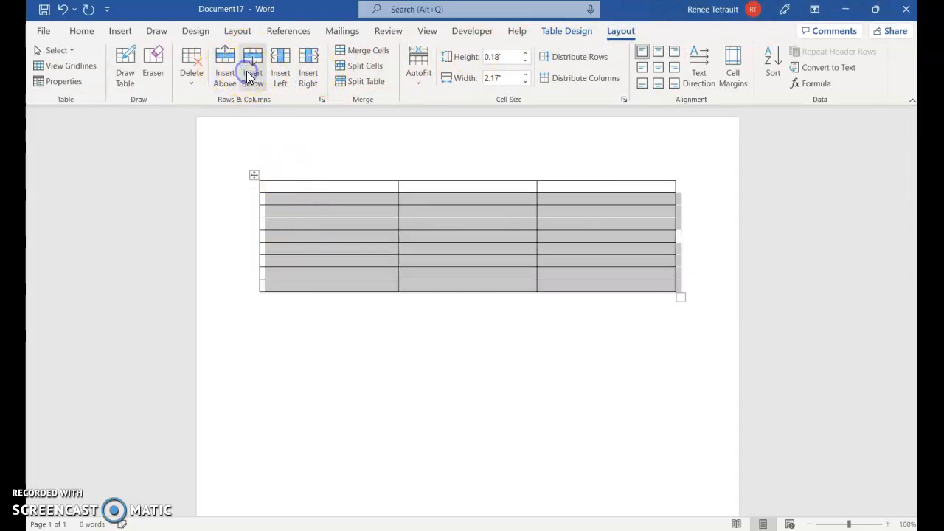
pyautogui.click(249, 78)
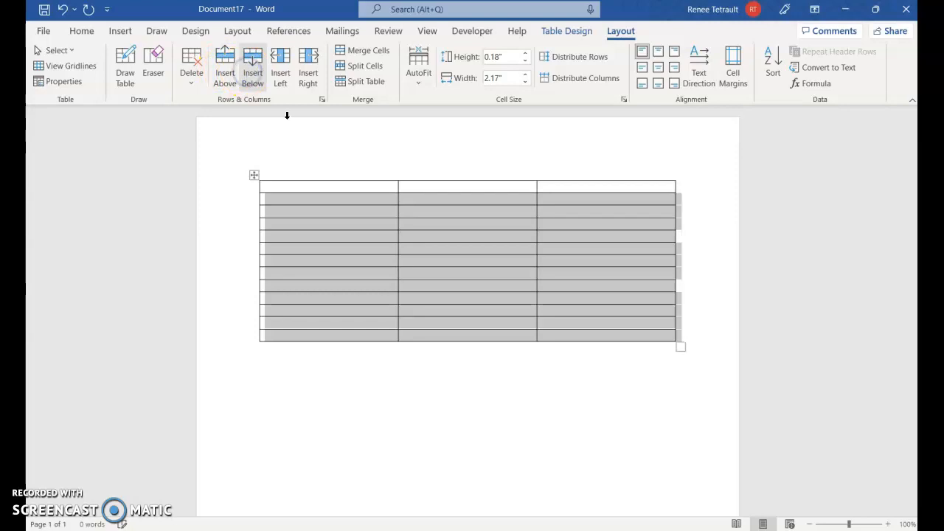
# Insert a column to the right of the table's first column
pyautogui.click(305, 217)
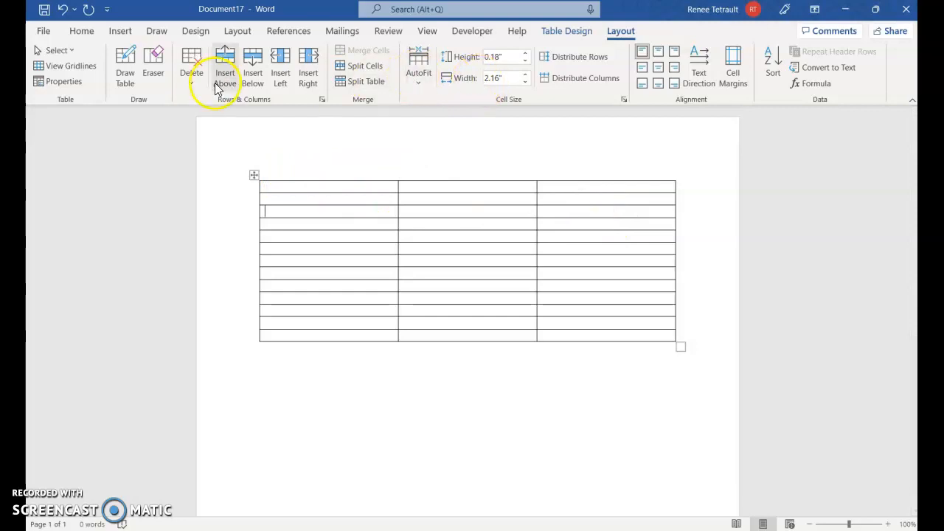
pyautogui.click(308, 75)
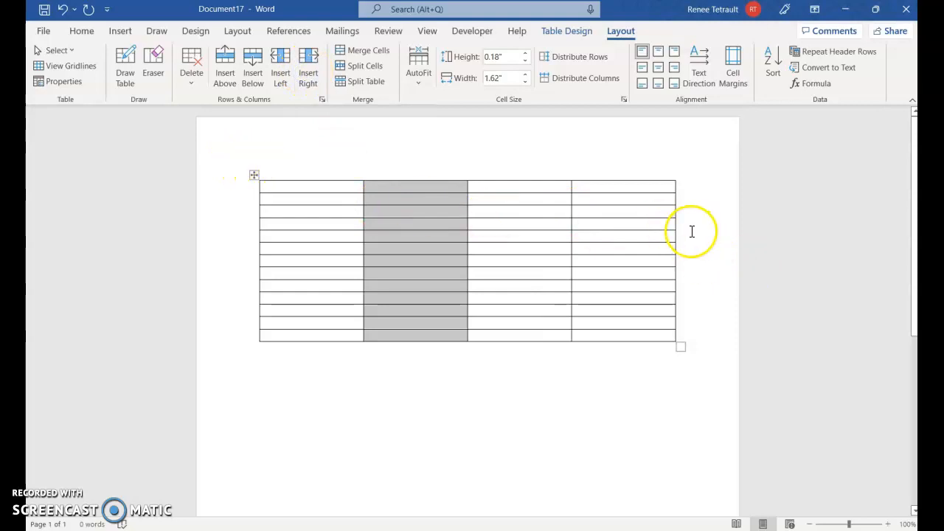
pyautogui.click(317, 190)
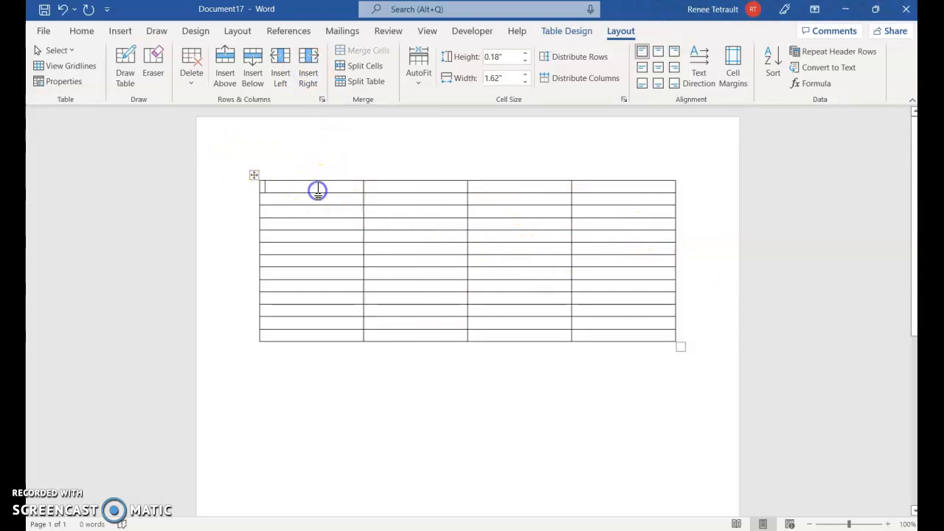
# Widen the first column to about 3.06" and distribute the other three columns evenly
pyautogui.moveTo(363, 184); pyautogui.dragTo(503, 185)
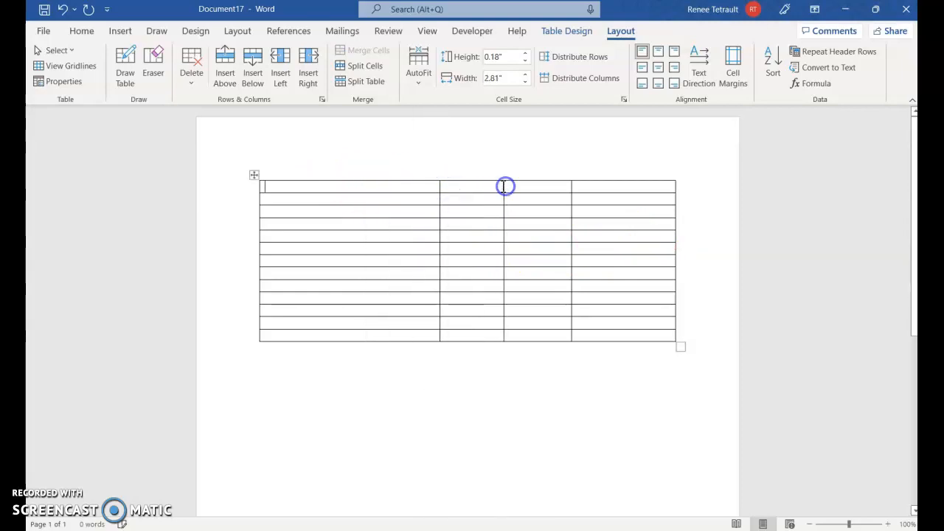
pyautogui.moveTo(438, 185); pyautogui.dragTo(456, 184)
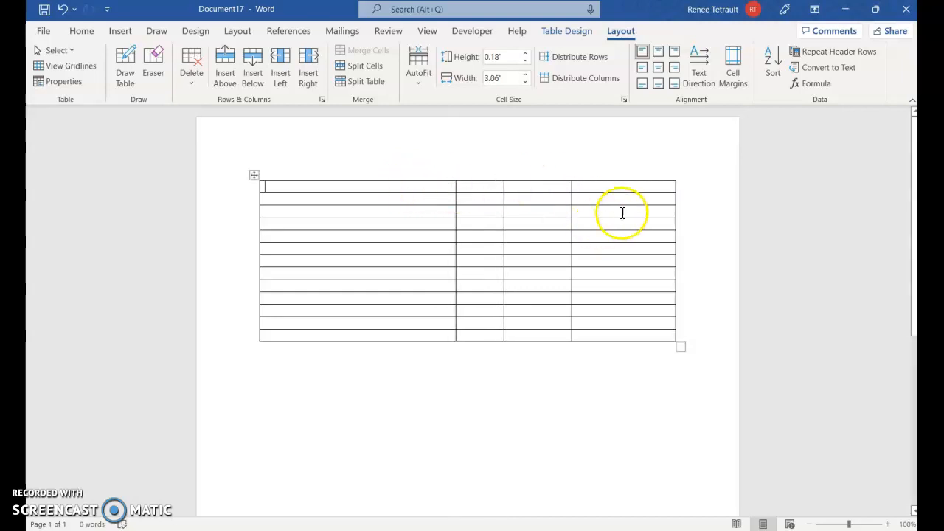
pyautogui.moveTo(482, 177); pyautogui.dragTo(615, 186)
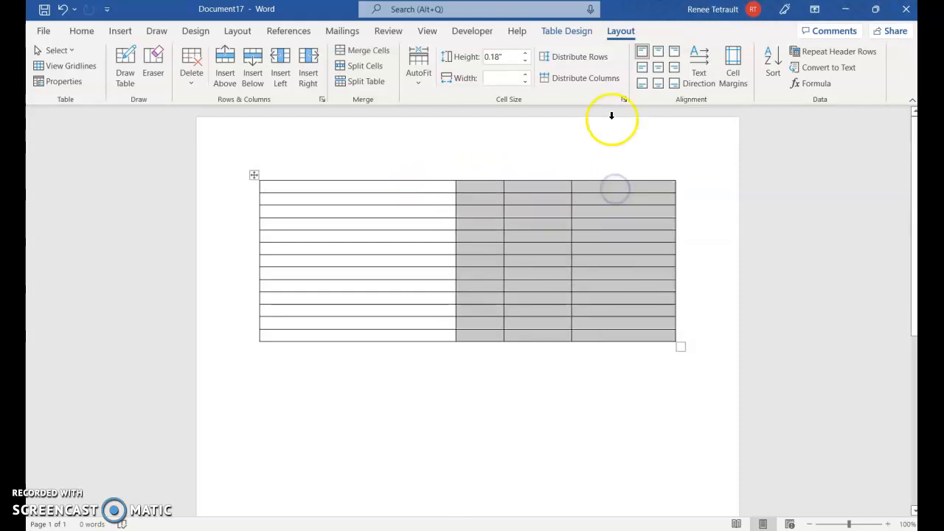
pyautogui.click(602, 81)
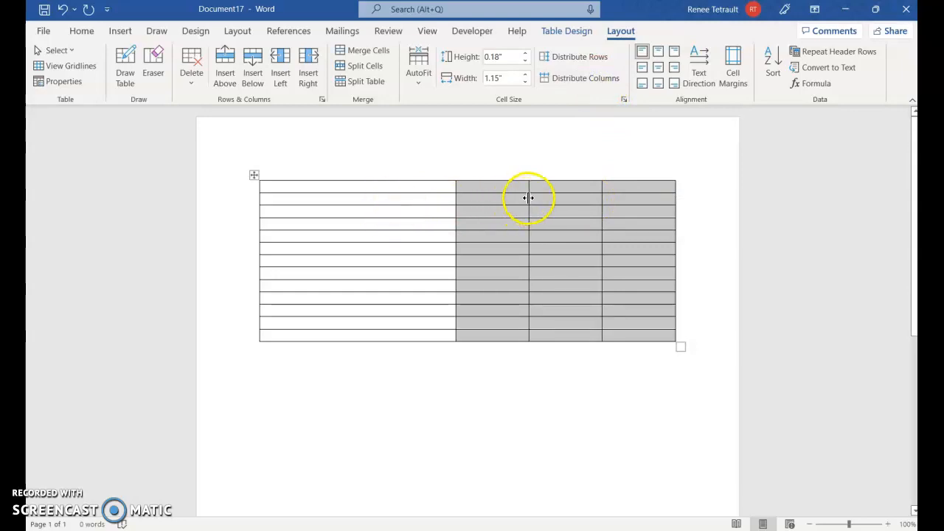
pyautogui.click(413, 217)
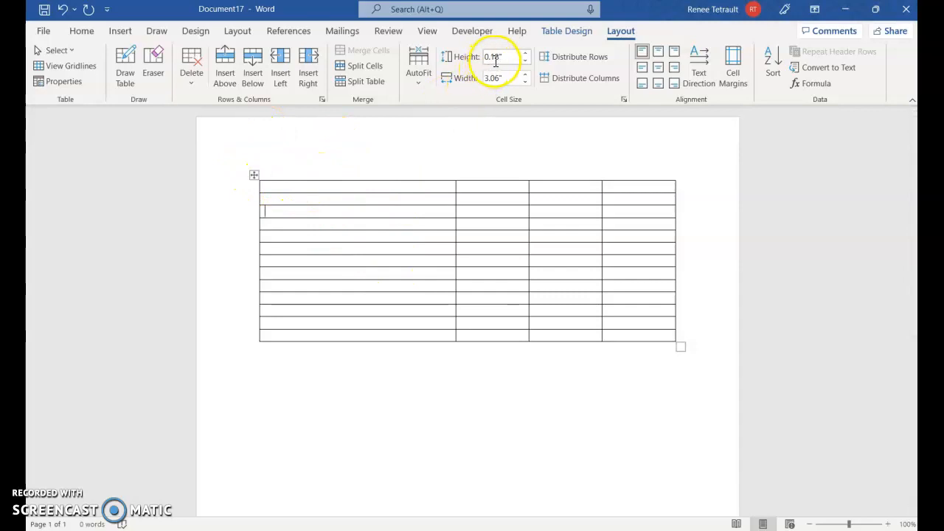
# Set the row height of the whole table to 0.4"
pyautogui.click(254, 175)
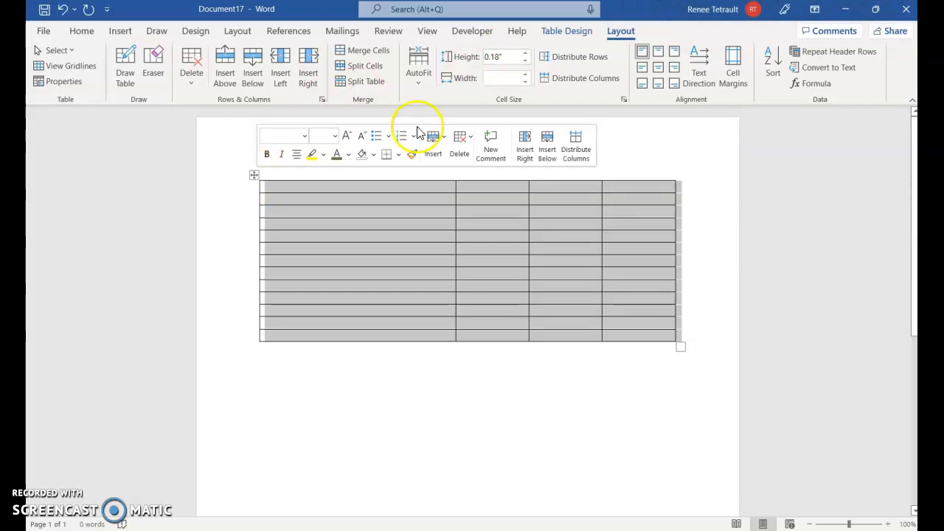
pyautogui.click(526, 54)
pyautogui.click(526, 56)
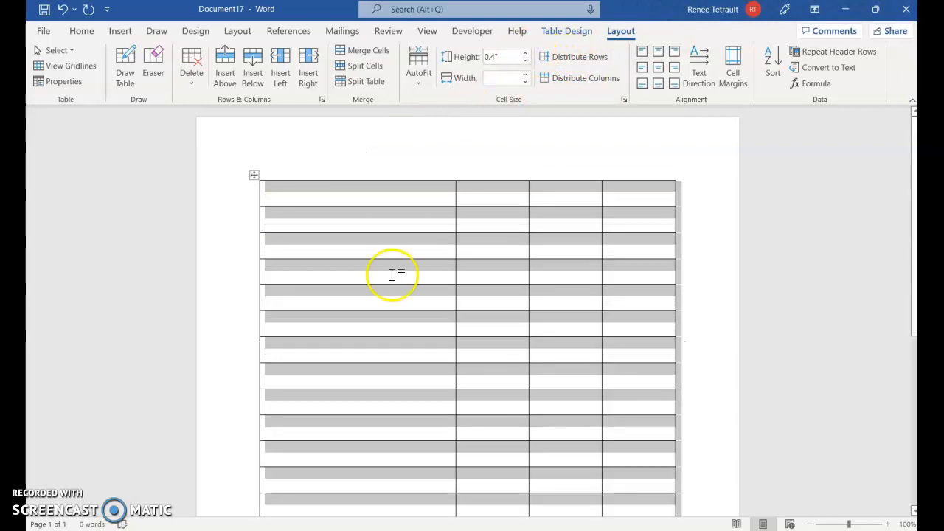
pyautogui.scroll(-2, 394, 270)
pyautogui.click(393, 339)
pyautogui.scroll(2, 402, 332)
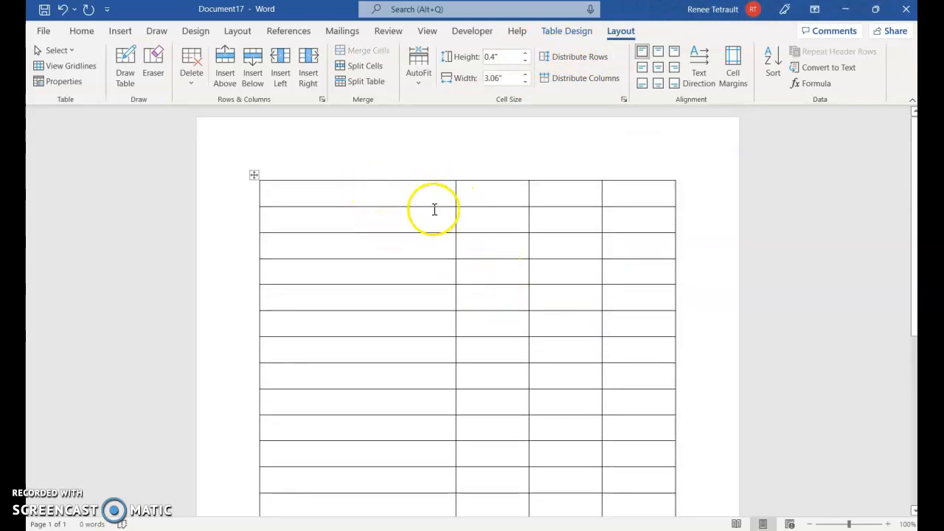
# Split the first cell of the table's top row into four columns and one row
pyautogui.click(339, 196)
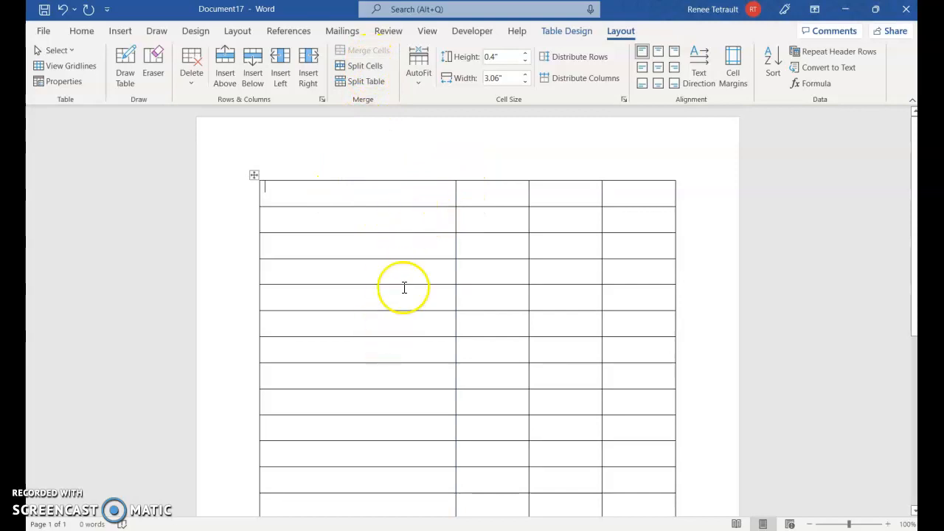
pyautogui.click(375, 67)
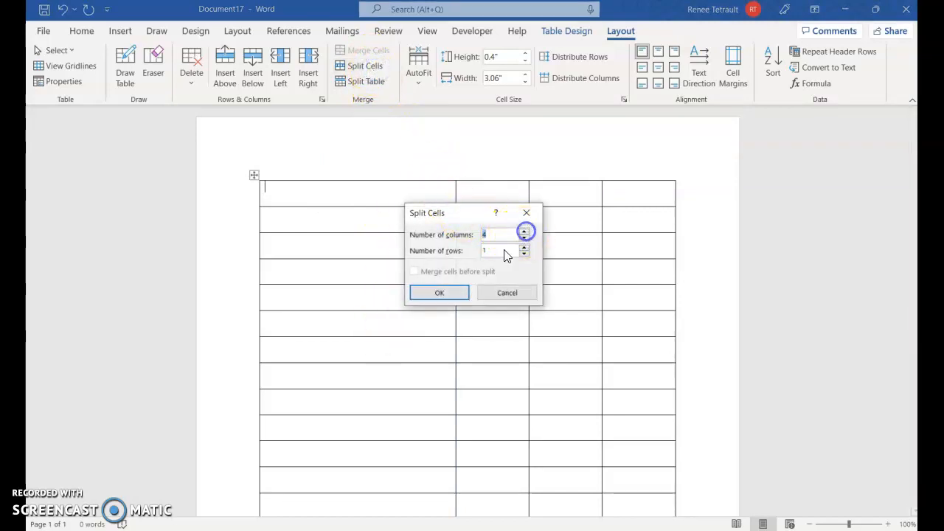
pyautogui.click(446, 292)
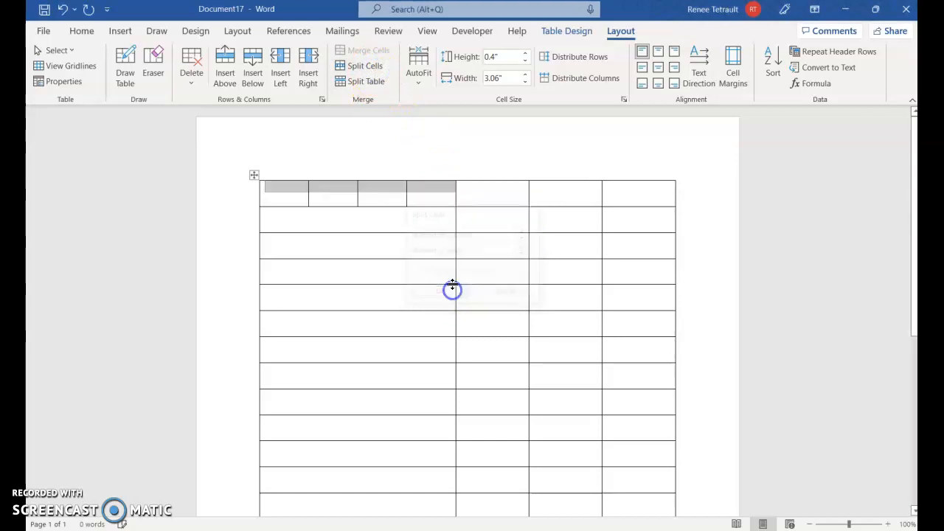
# Split the first cell of the table's third row into four columns and one row
pyautogui.click(355, 219)
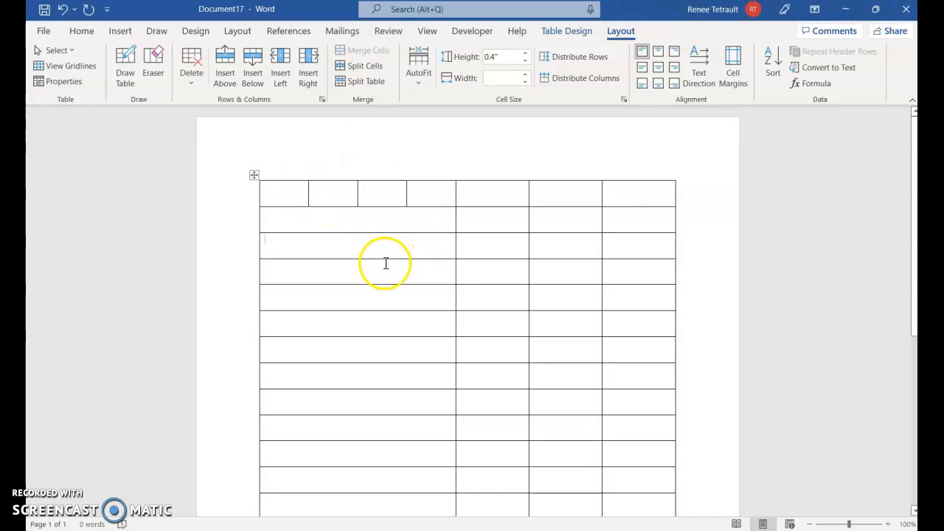
pyautogui.click(364, 66)
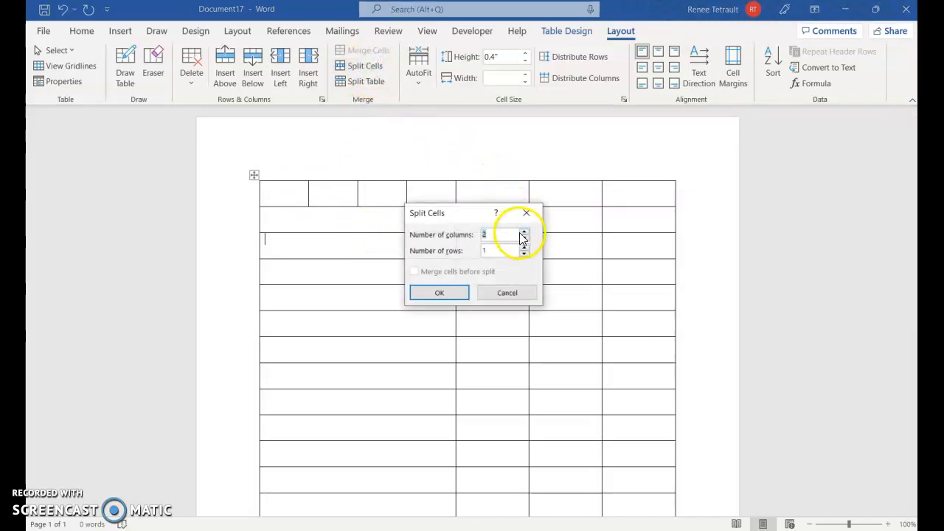
pyautogui.click(443, 291)
pyautogui.click(379, 282)
pyautogui.click(378, 298)
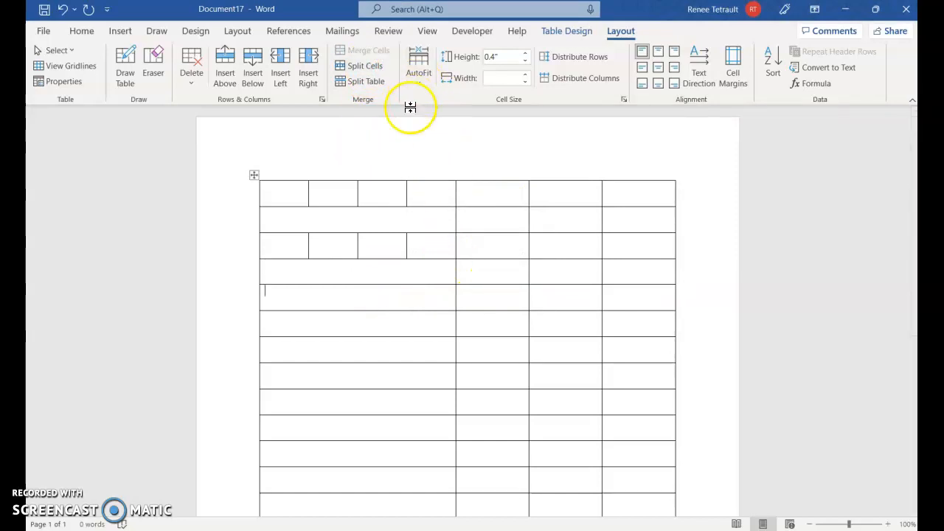
# Merge the four small cells at the start of the third row back into one cell
pyautogui.click(310, 247)
pyautogui.moveTo(310, 247); pyautogui.dragTo(422, 246)
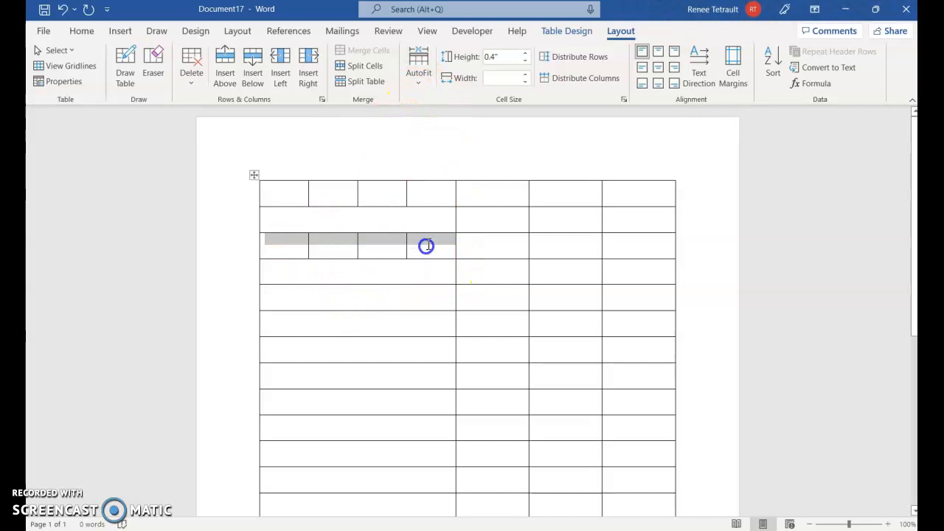
pyautogui.click(363, 50)
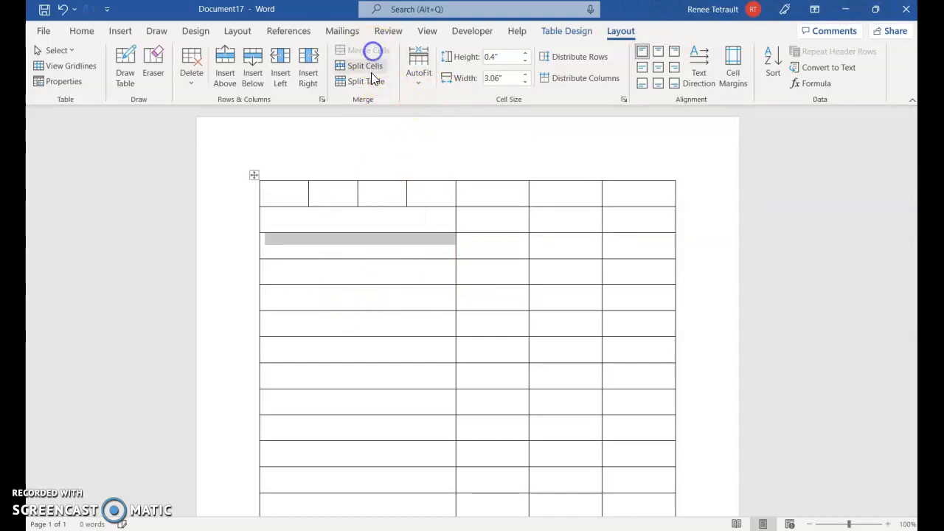
pyautogui.click(405, 250)
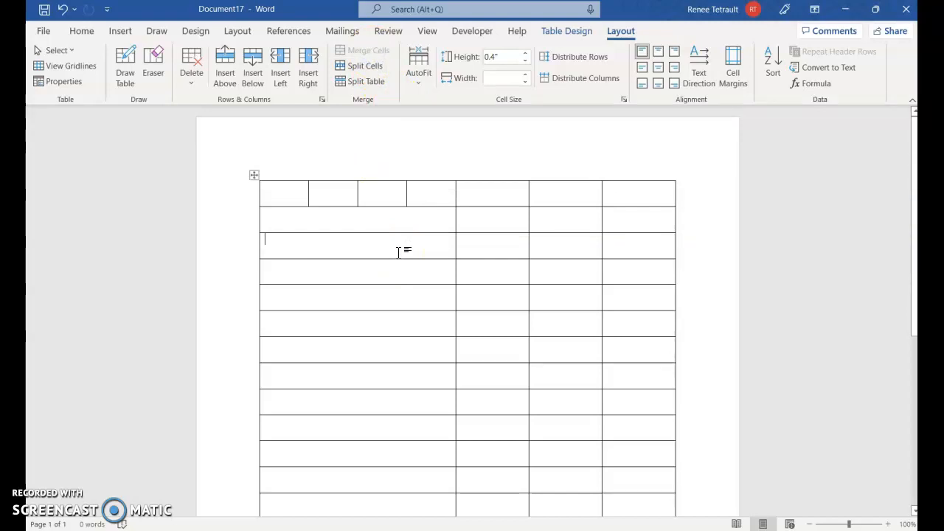
# Split the table into two separate tables, with the second one starting at the seventh row
pyautogui.scroll(-2, 401, 299)
pyautogui.click(319, 287)
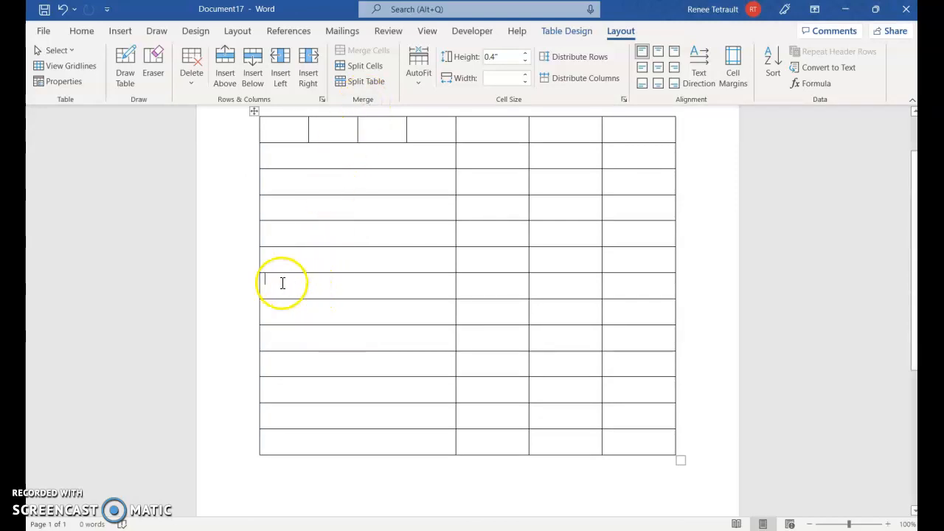
pyautogui.click(363, 83)
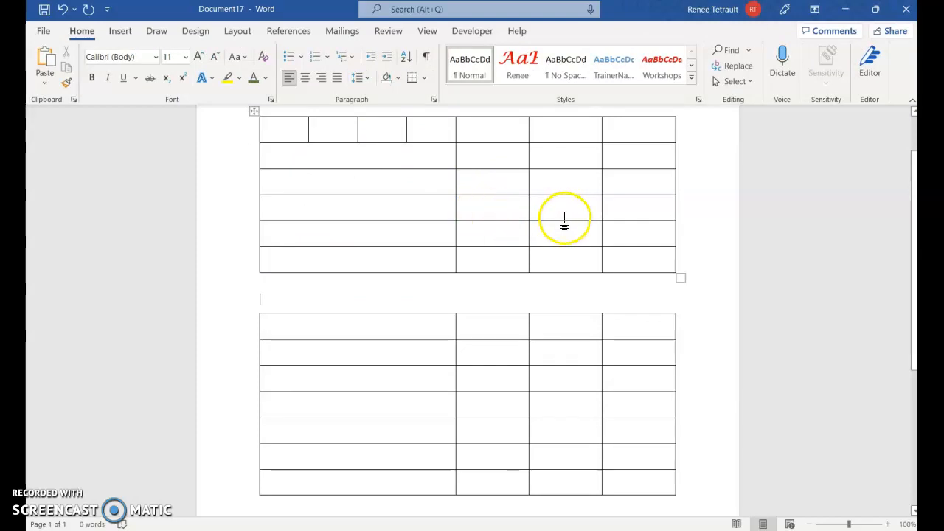
# Rejoin the two tables by deleting the blank paragraph between them, and bring back the table layout tools
pyautogui.press('Delete')
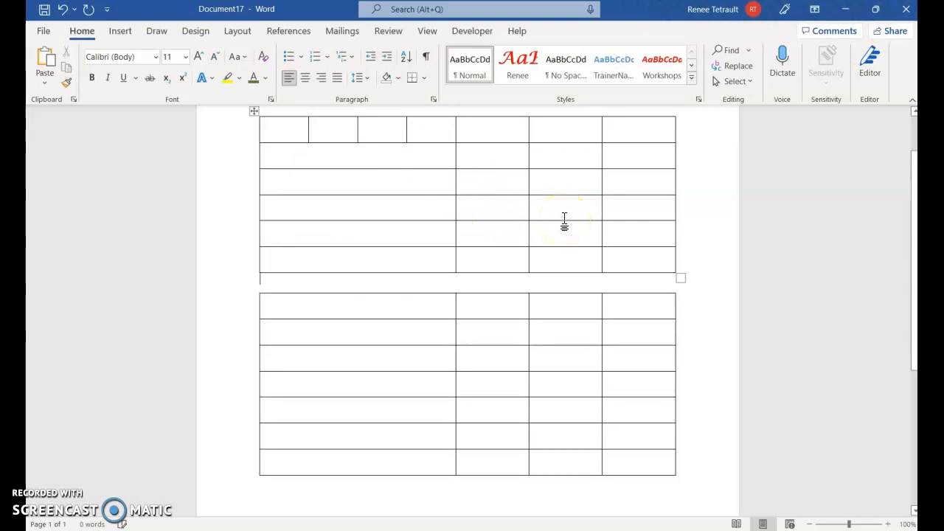
pyautogui.scroll(2, 420, 246)
pyautogui.click(555, 29)
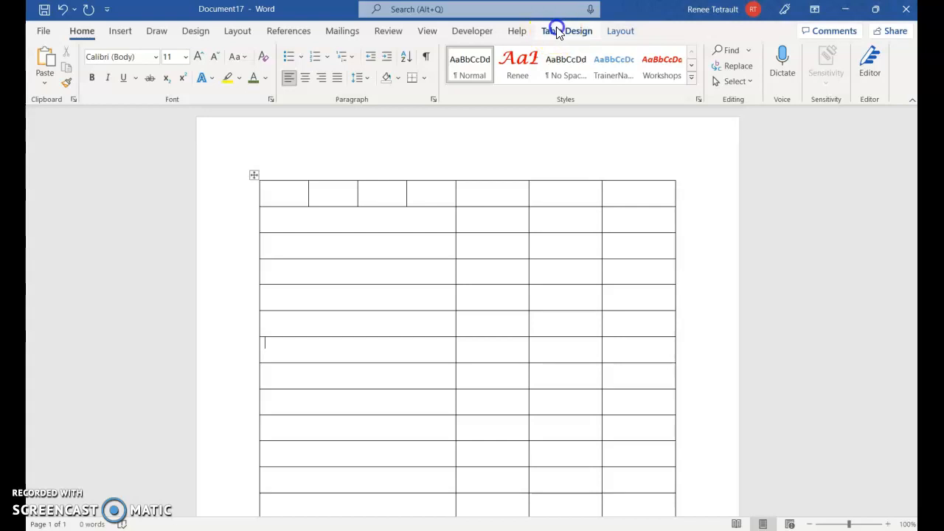
pyautogui.click(623, 33)
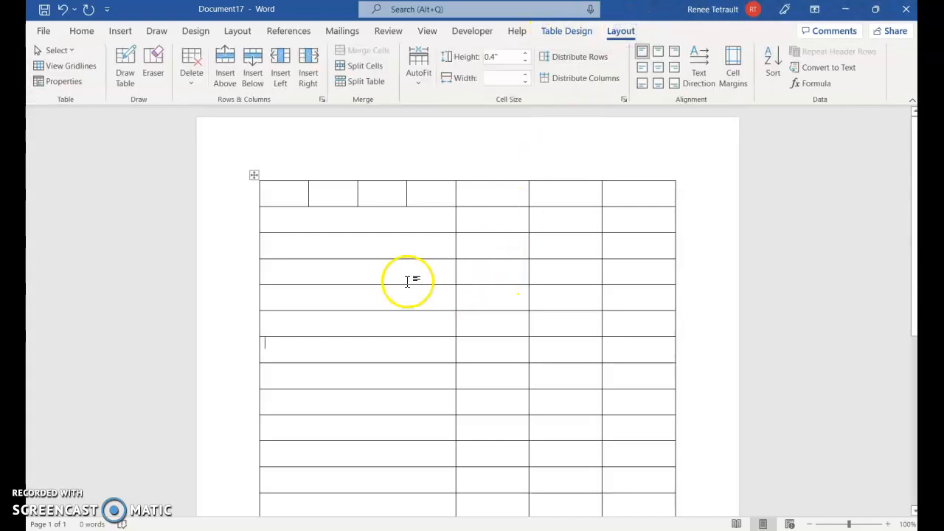